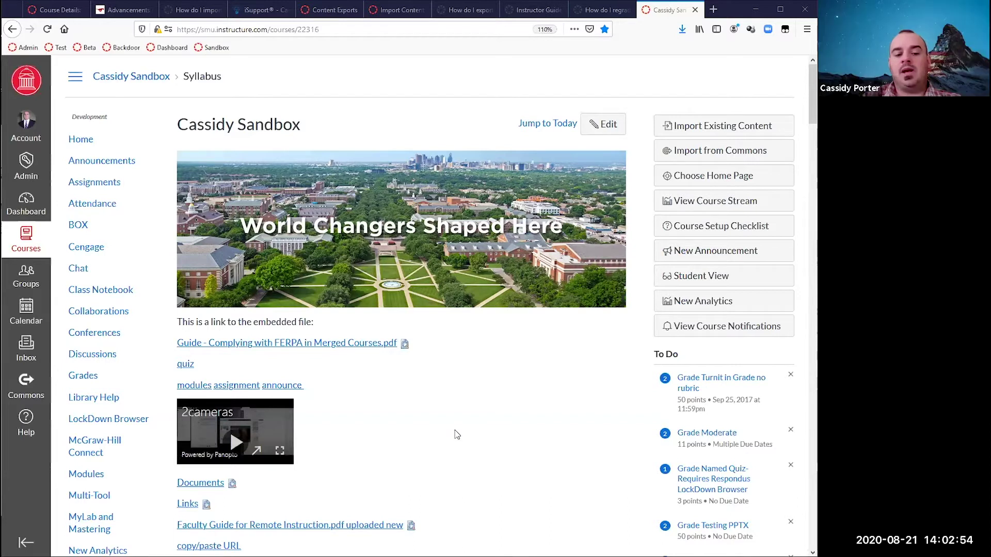
- Open the Quizzes page from the Cassidy Sandbox course navigation
{"action": "scroll", "coordinate": [379, 448], "scroll_direction": "down", "scroll_amount": 2}
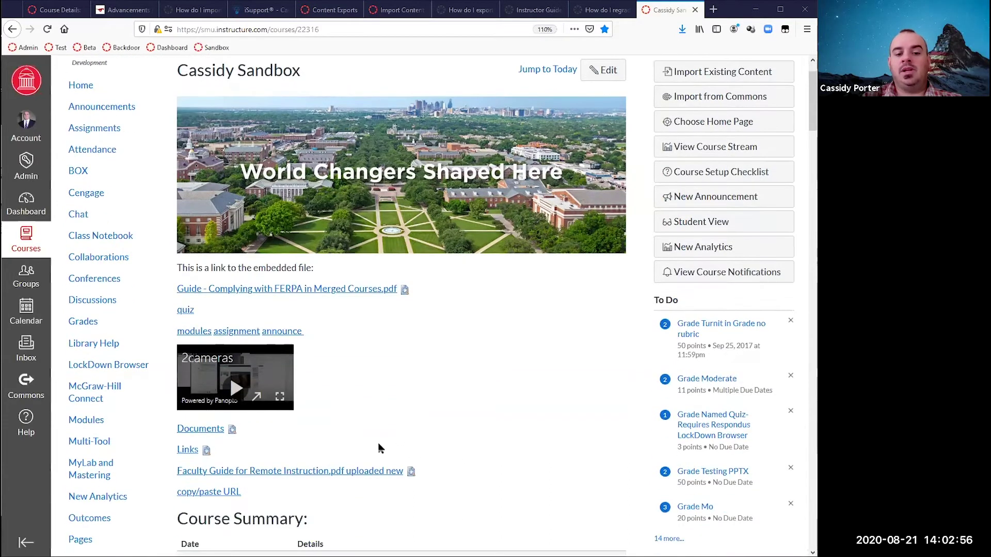
{"action": "scroll", "coordinate": [380, 448], "scroll_direction": "down", "scroll_amount": 5}
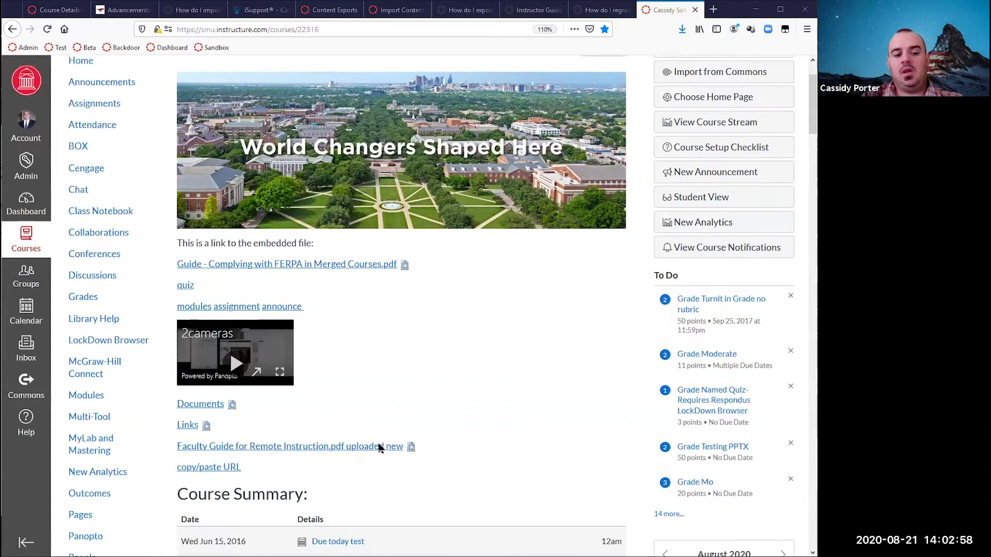
{"action": "scroll", "coordinate": [380, 448], "scroll_direction": "down", "scroll_amount": 7}
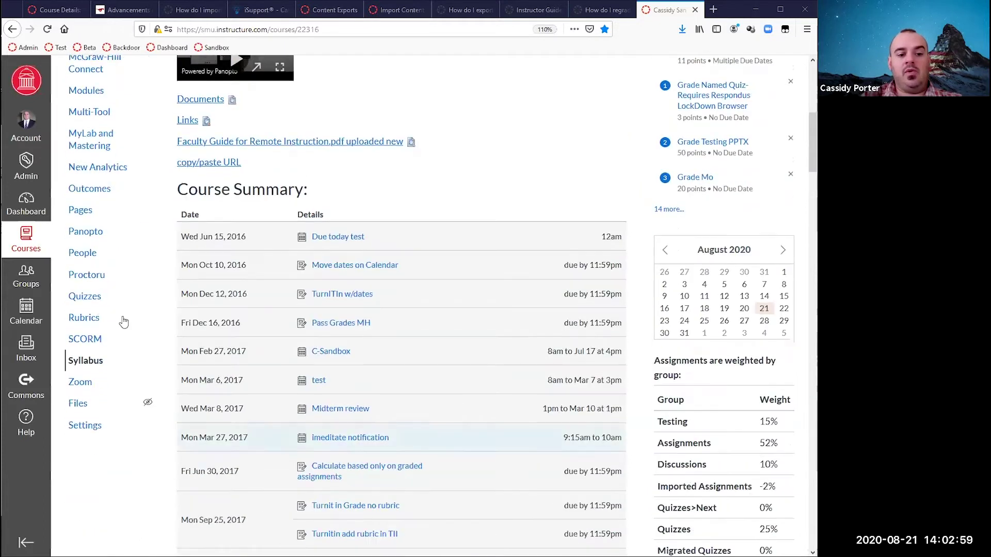
{"action": "left_click", "coordinate": [85, 297]}
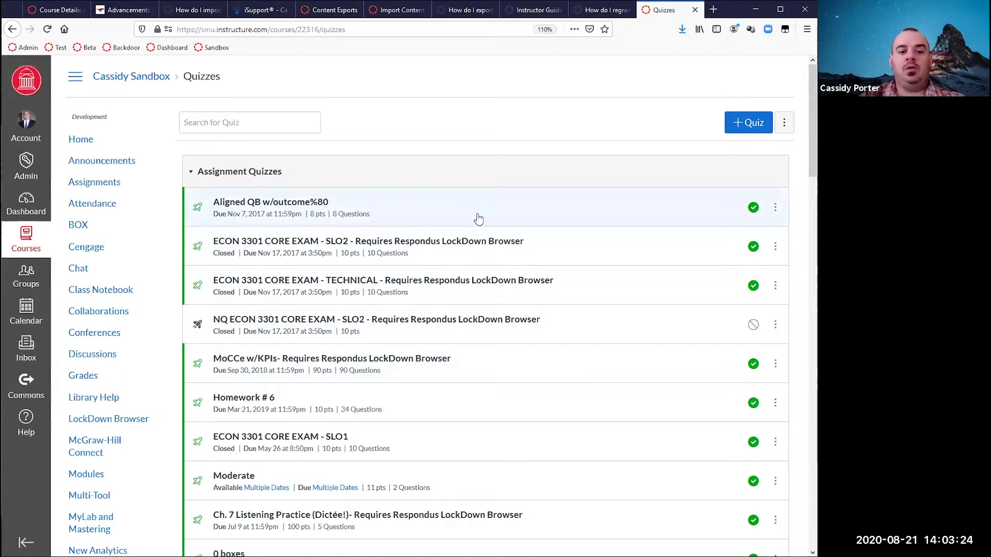
{"action": "left_click", "coordinate": [775, 208]}
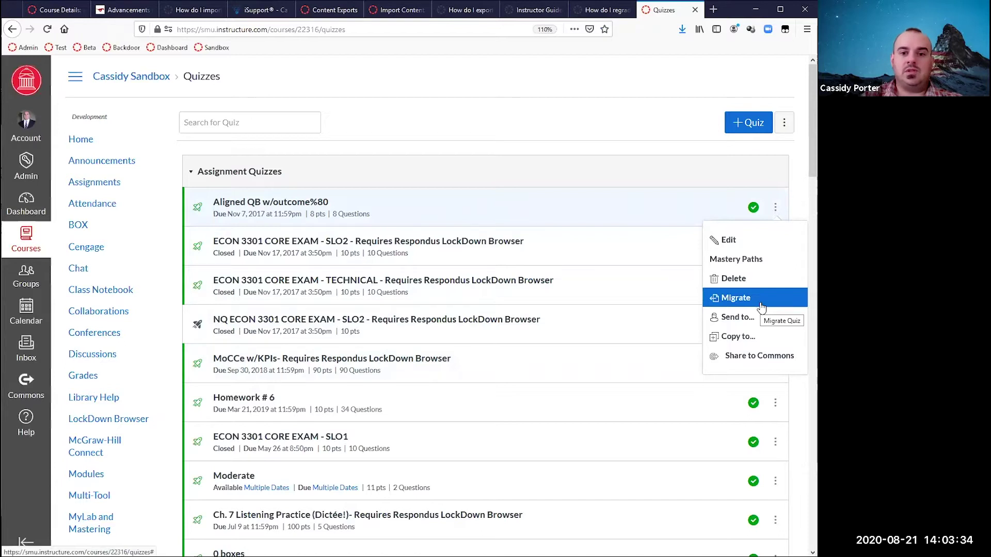
{"action": "left_click", "coordinate": [608, 136]}
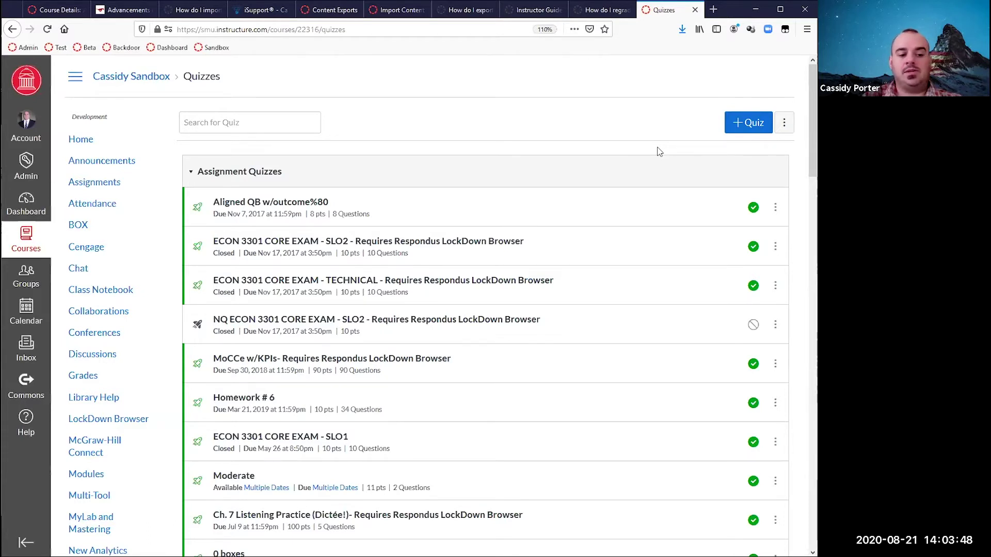
- Create a new quiz using the New Quizzes engine
{"action": "left_click", "coordinate": [735, 134]}
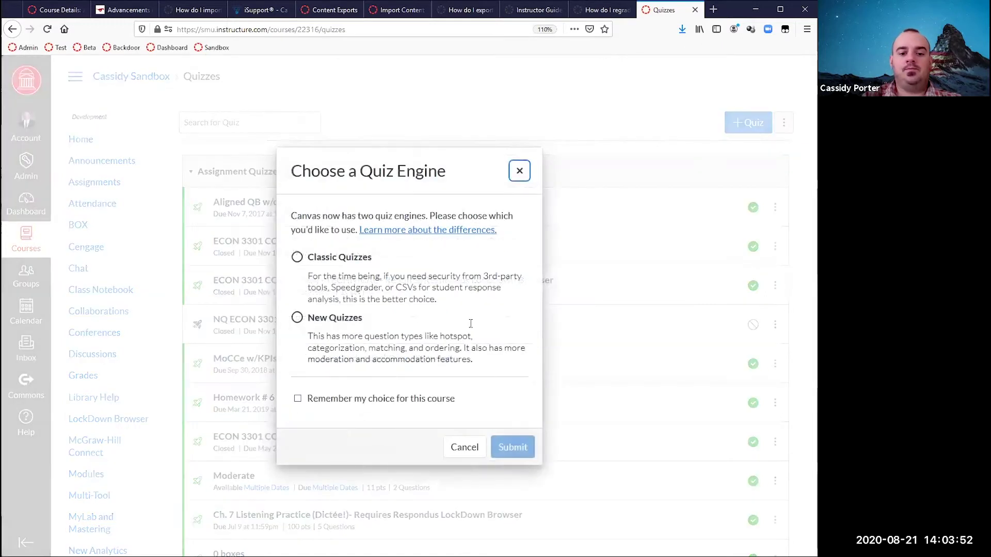
{"action": "left_click", "coordinate": [352, 318]}
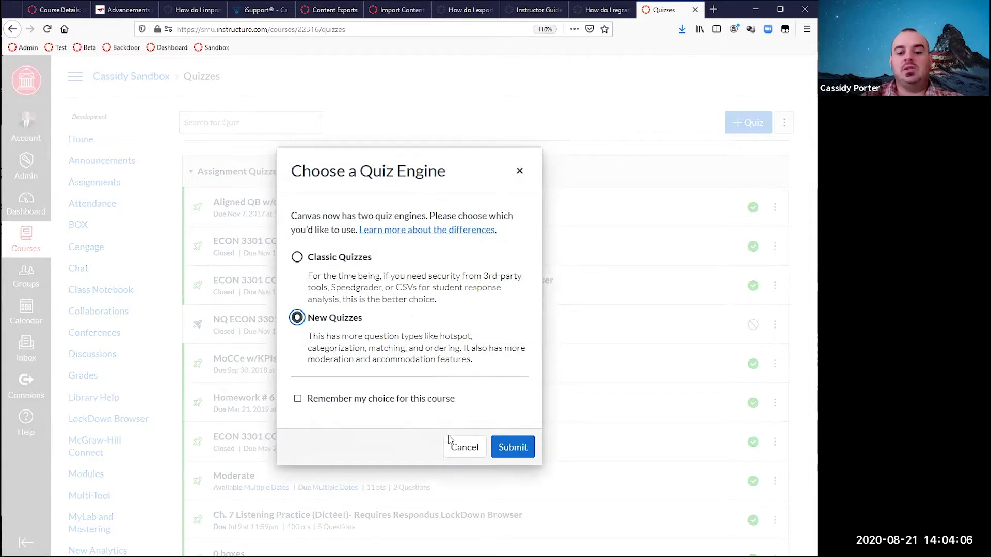
{"action": "left_click", "coordinate": [460, 449]}
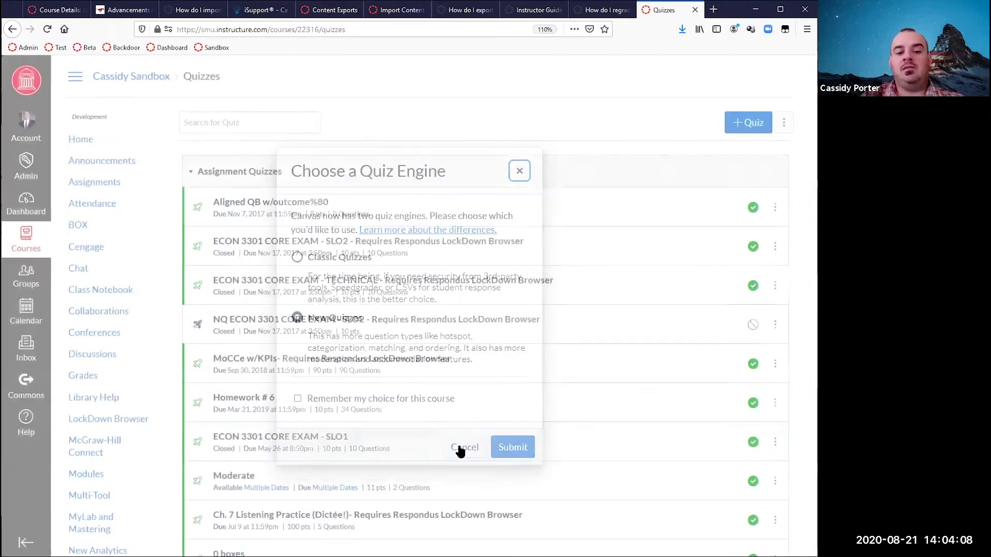
{"action": "left_click", "coordinate": [783, 124]}
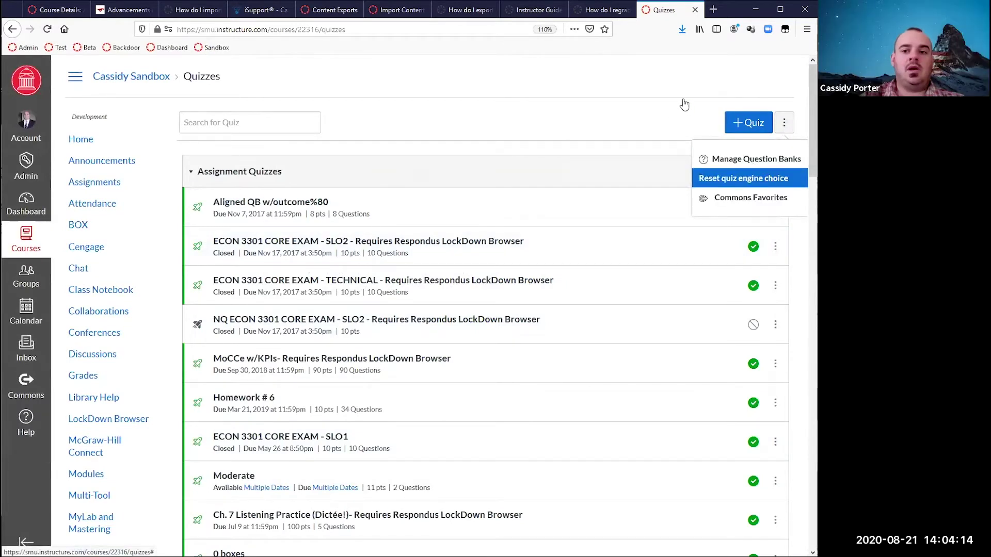
{"action": "left_click", "coordinate": [741, 128]}
{"action": "left_click", "coordinate": [741, 127]}
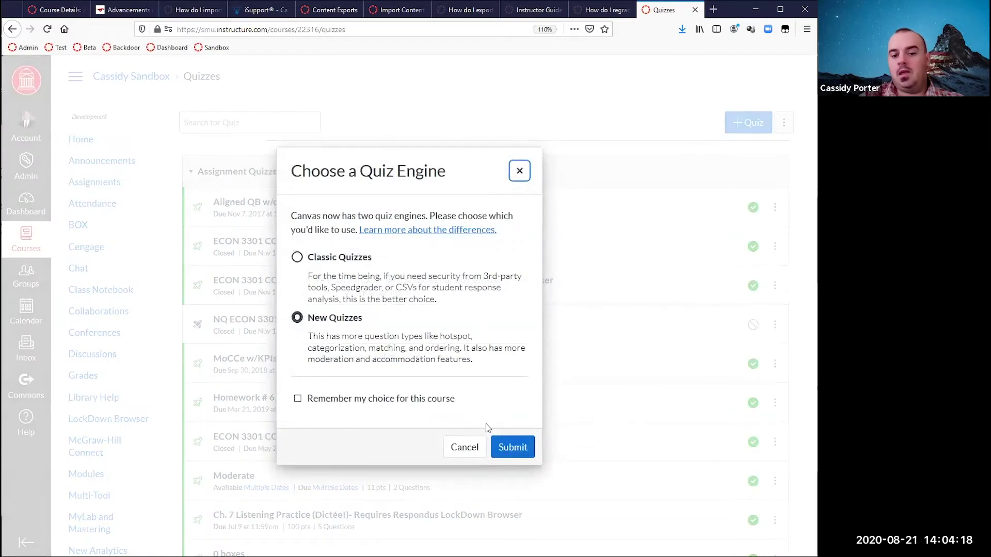
{"action": "left_click", "coordinate": [514, 448]}
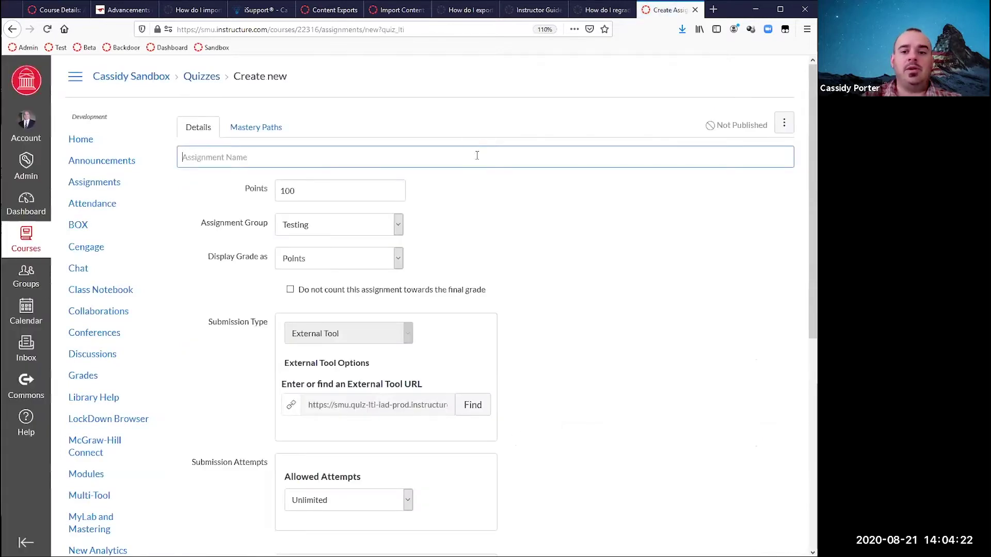
- Name the quiz 'New Quiz Training' and select the existing 100 points value
{"action": "left_click", "coordinate": [477, 156]}
{"action": "type", "text": "Traing"}
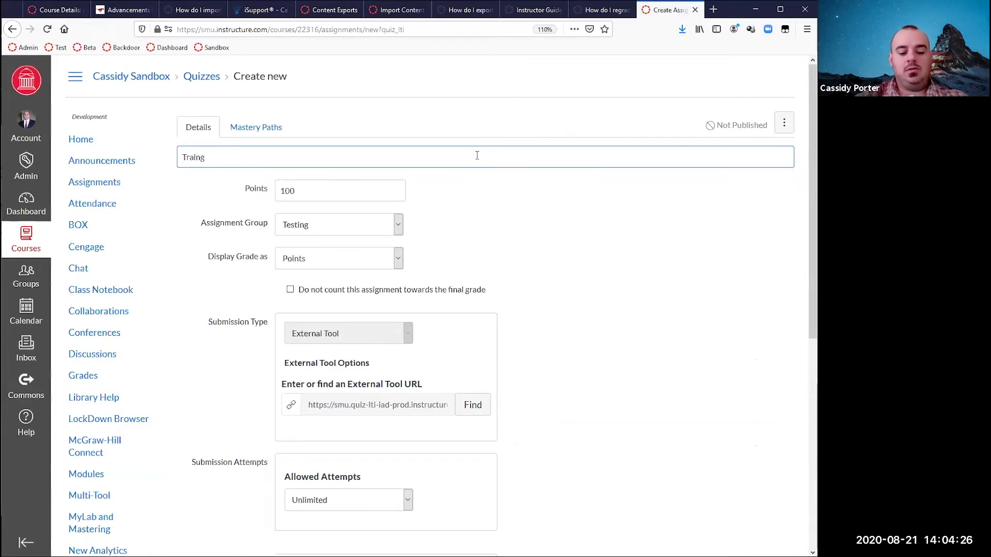
{"action": "key", "text": "ctrl+a"}
{"action": "key", "text": "BackSpace"}
{"action": "type", "text": "Ne"}
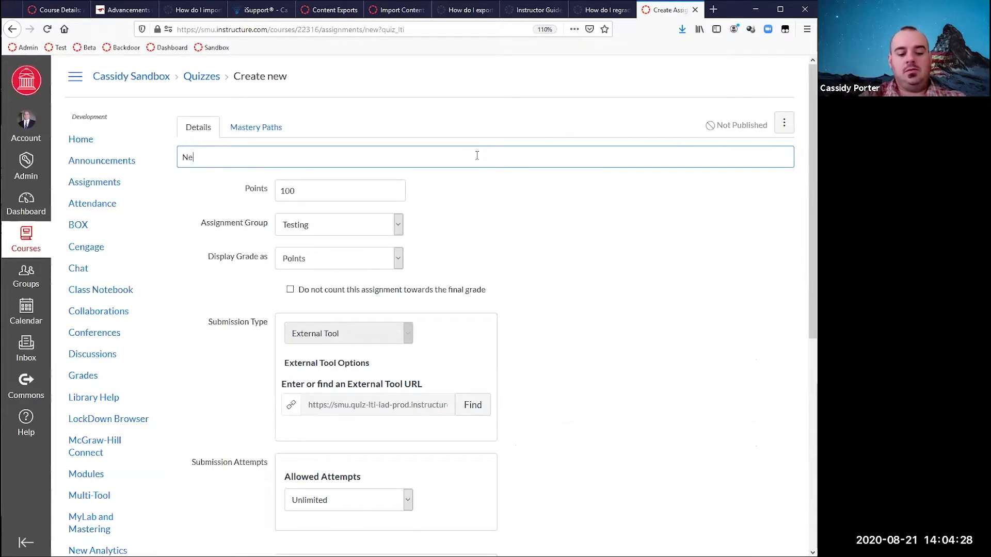
{"action": "type", "text": "w Quiz Training"}
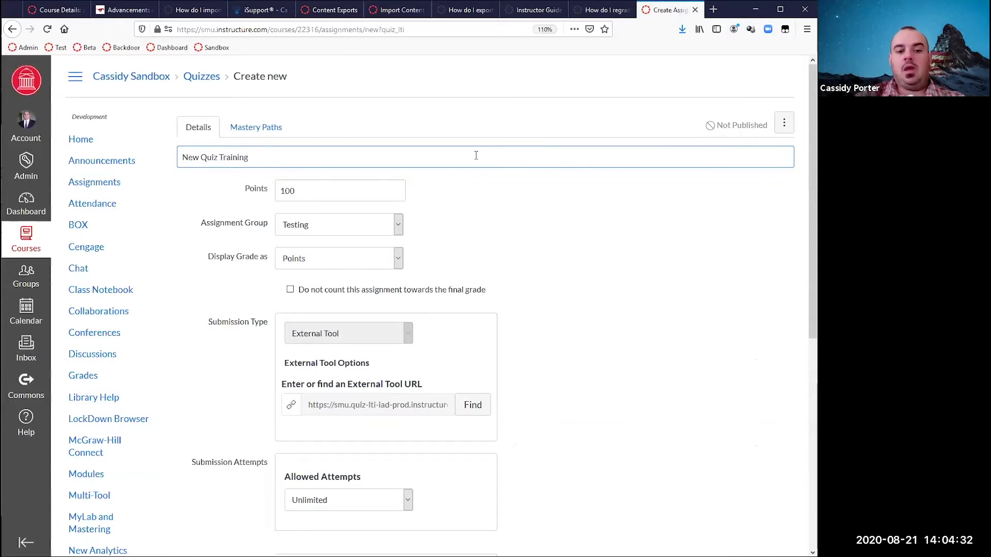
{"action": "left_click", "coordinate": [336, 189]}
{"action": "left_click_drag", "start_coordinate": [321, 190], "coordinate": [202, 191]}
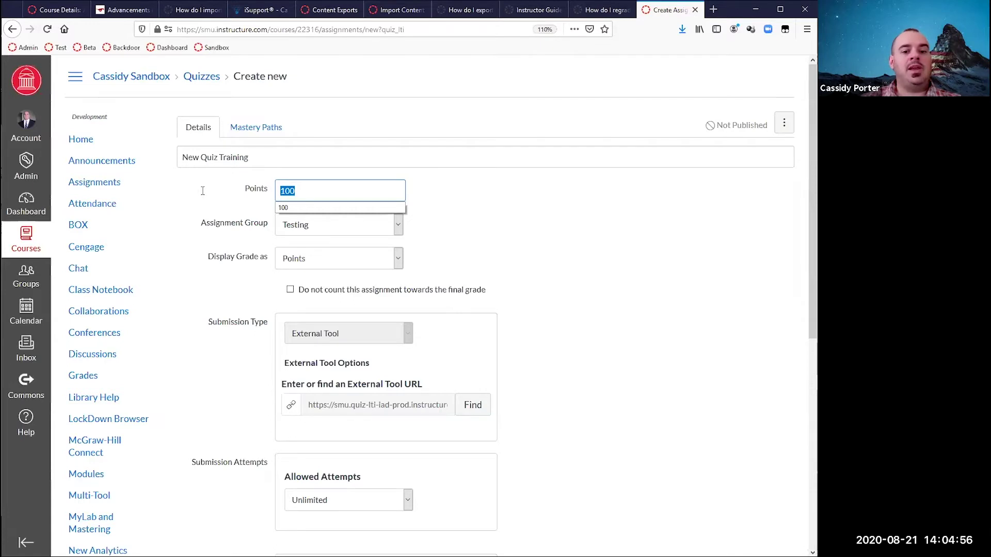
- Change the points to 50 and save the New Quiz Training quiz
{"action": "type", "text": "50"}
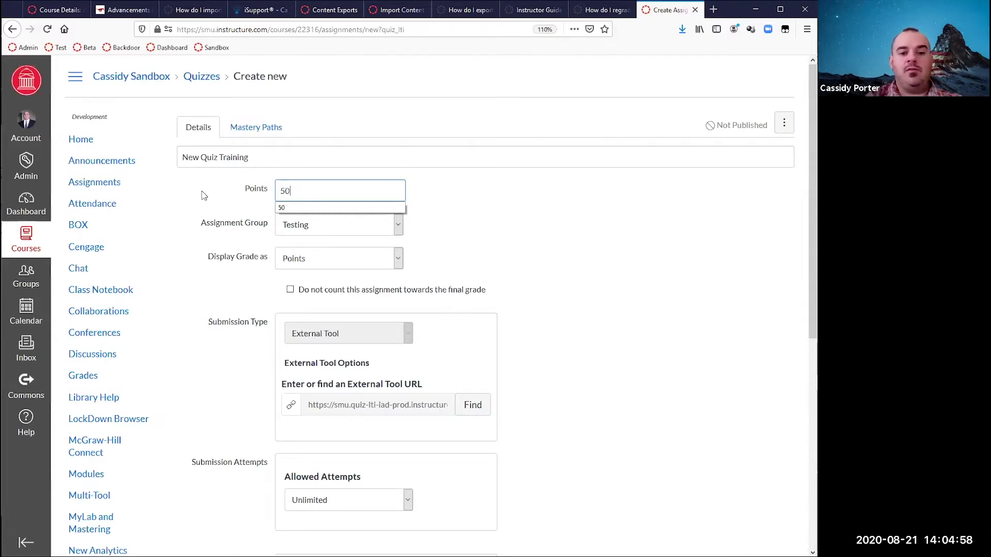
{"action": "left_click", "coordinate": [247, 230]}
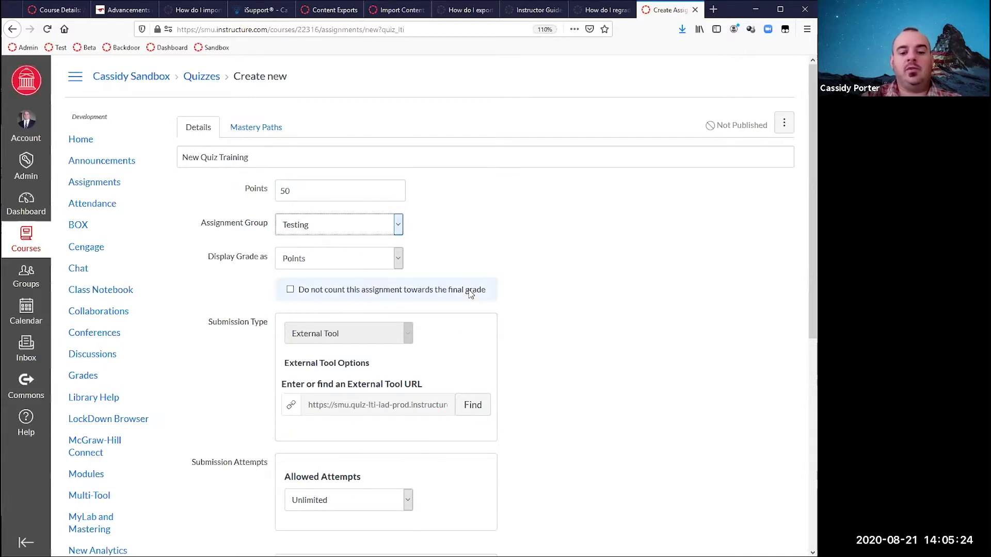
{"action": "scroll", "coordinate": [543, 381], "scroll_direction": "down", "scroll_amount": 6}
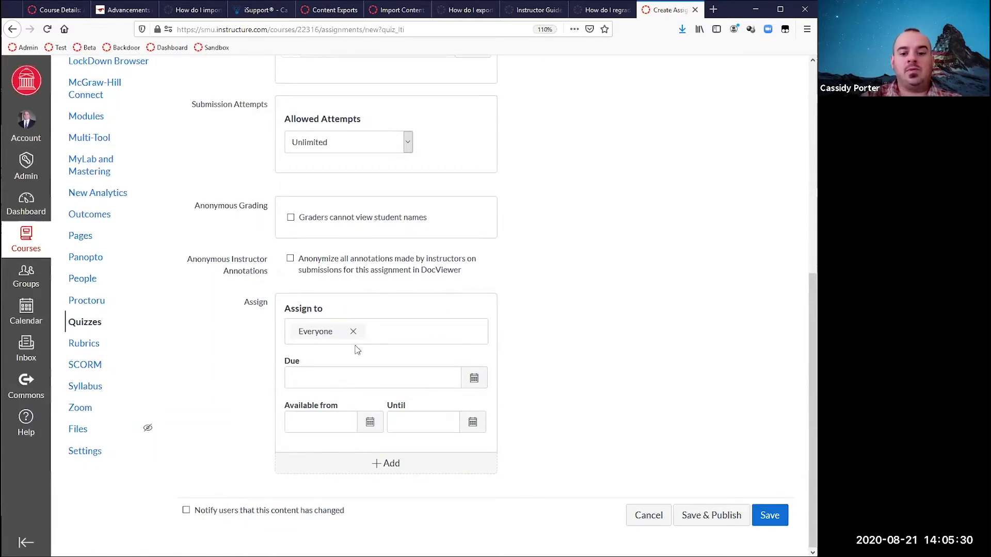
{"action": "left_click", "coordinate": [769, 516]}
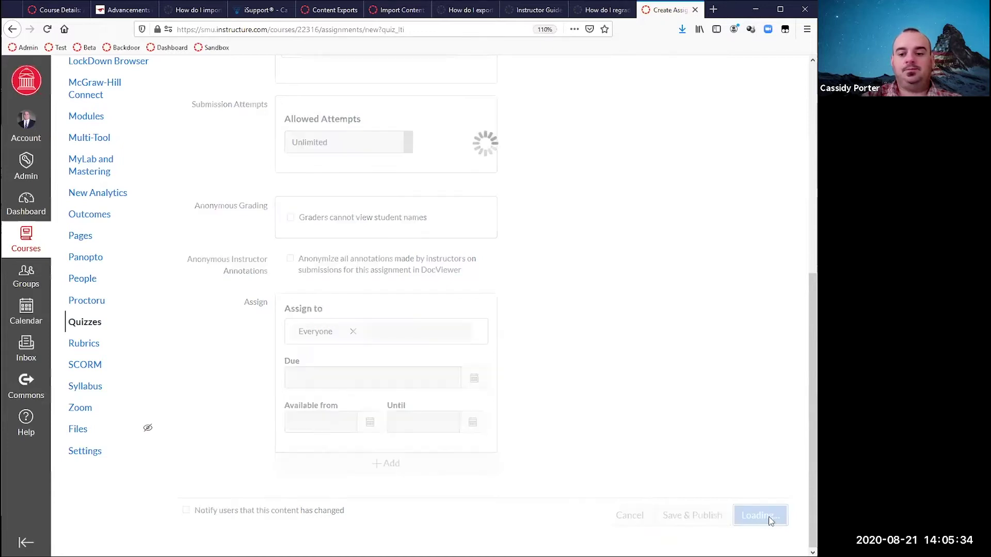
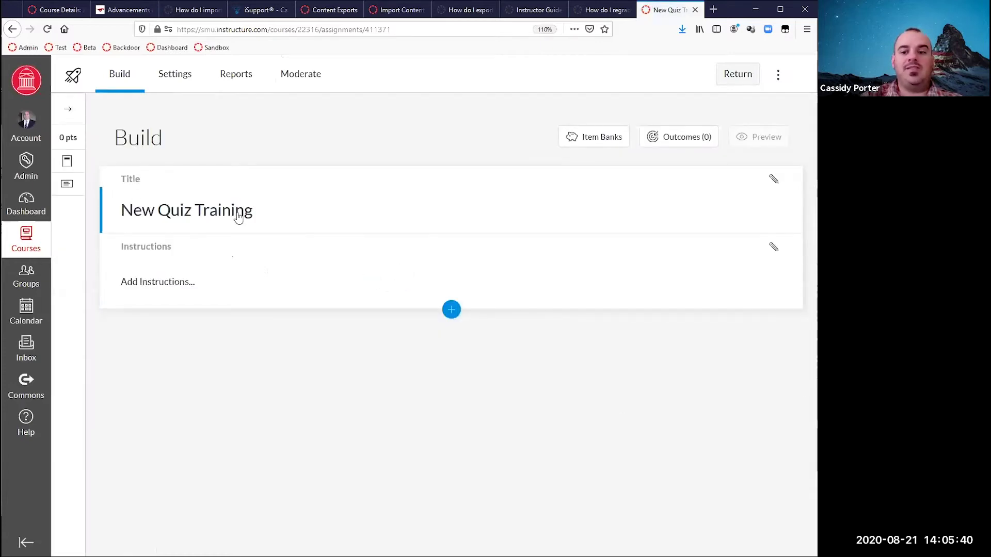
- Write 'Take the quiz' as the New Quiz Training instructions and save them
{"action": "left_click", "coordinate": [169, 281]}
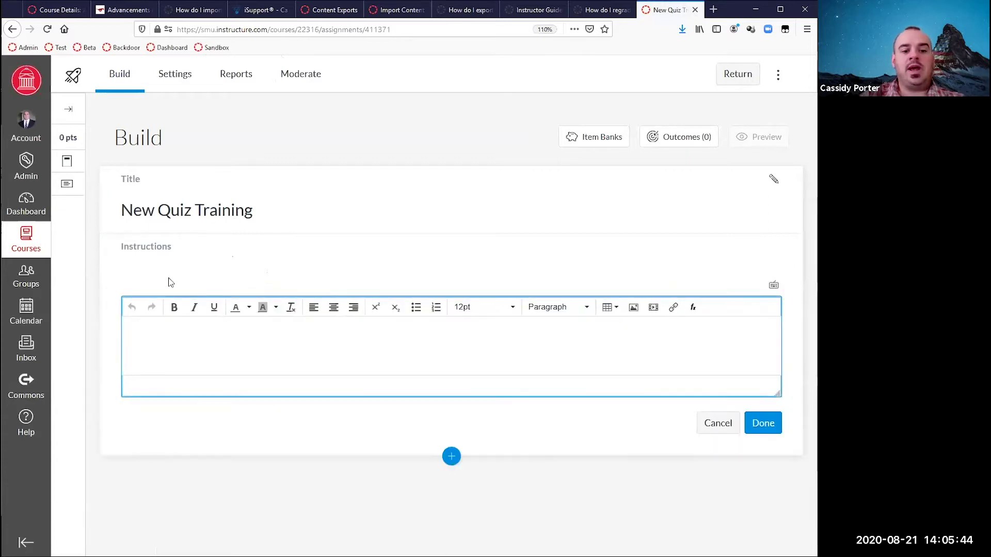
{"action": "type", "text": "Tak"}
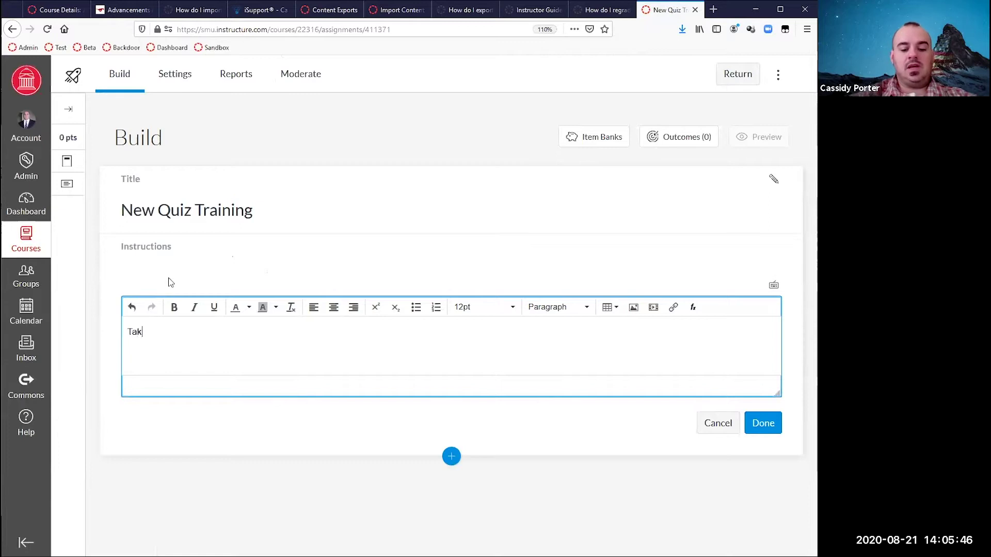
{"action": "type", "text": "e the quiz"}
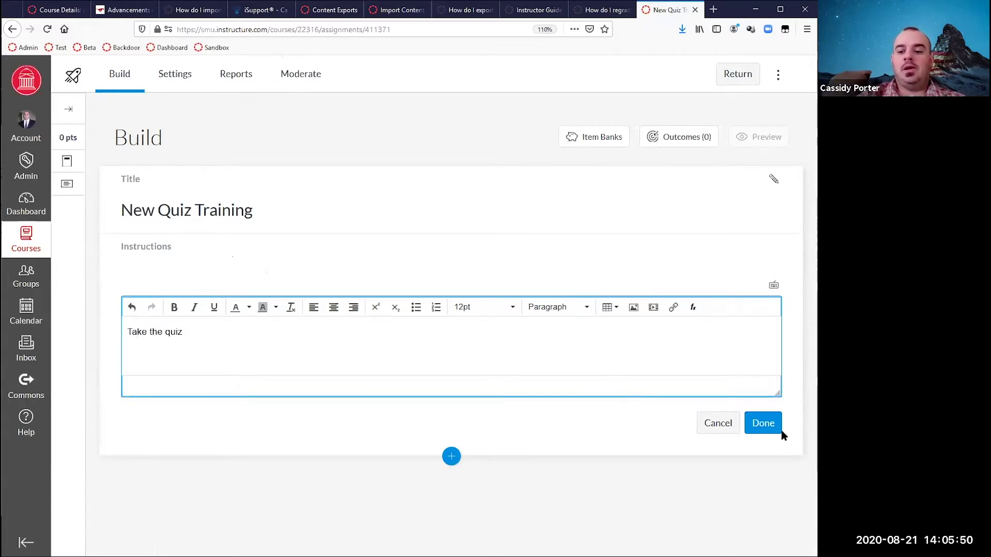
{"action": "left_click", "coordinate": [763, 423]}
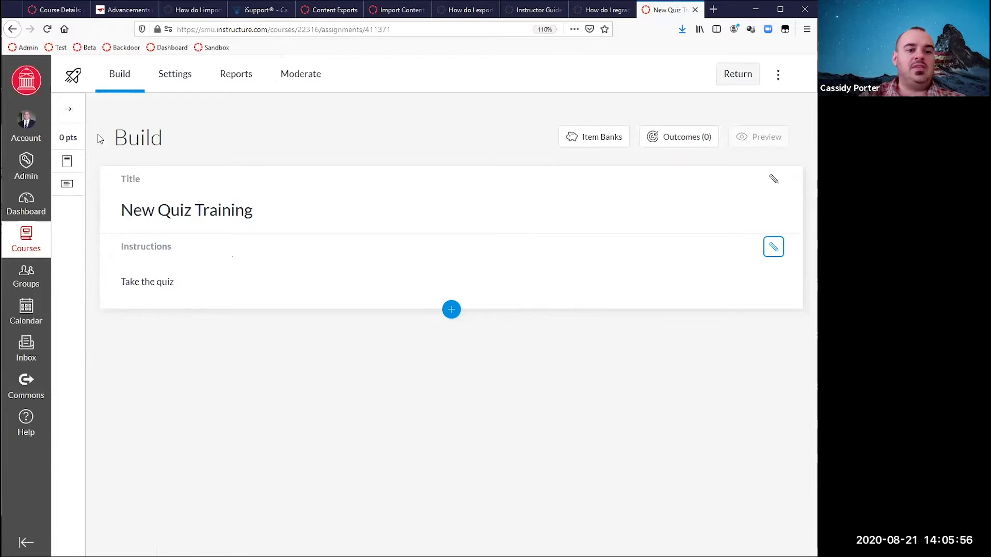
{"action": "left_click", "coordinate": [69, 111]}
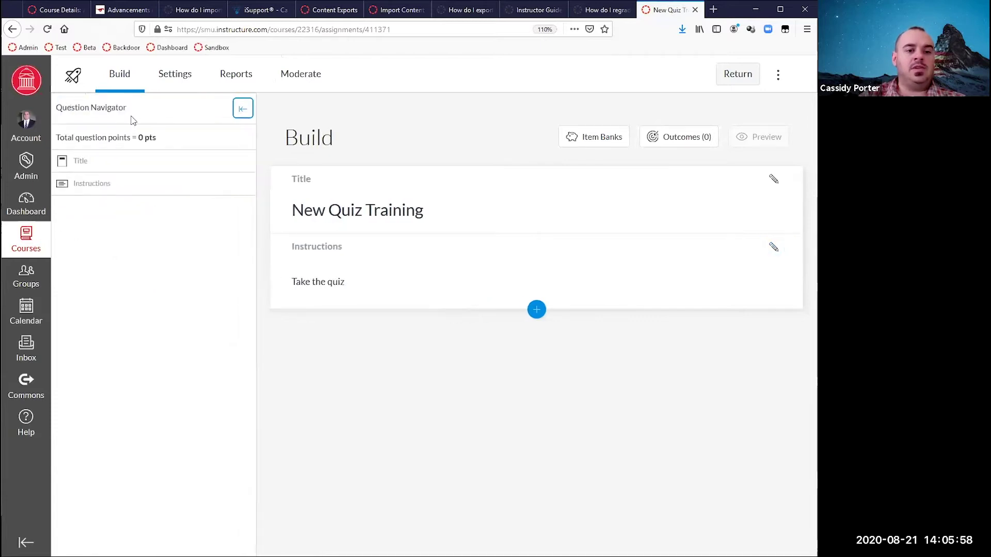
{"action": "left_click", "coordinate": [77, 161]}
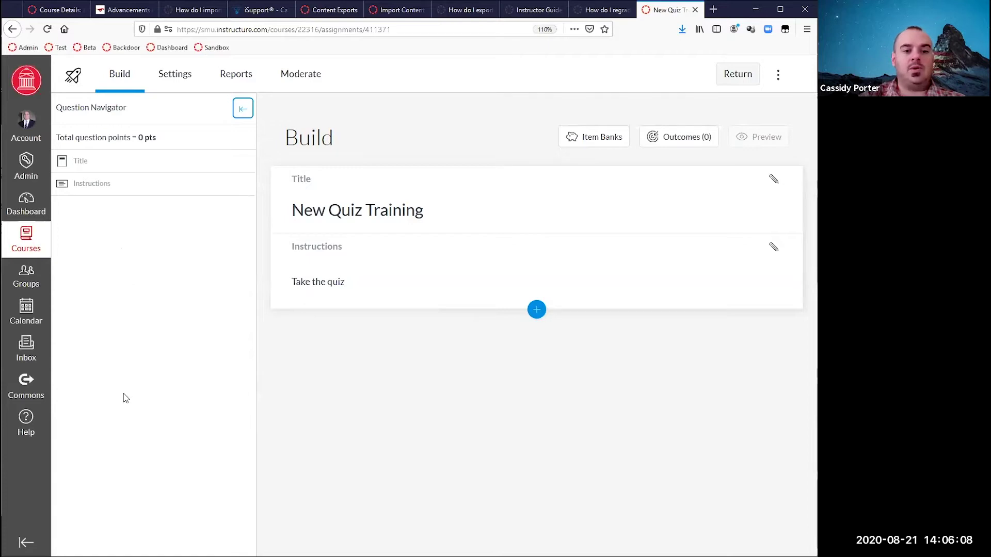
{"action": "left_click", "coordinate": [242, 109]}
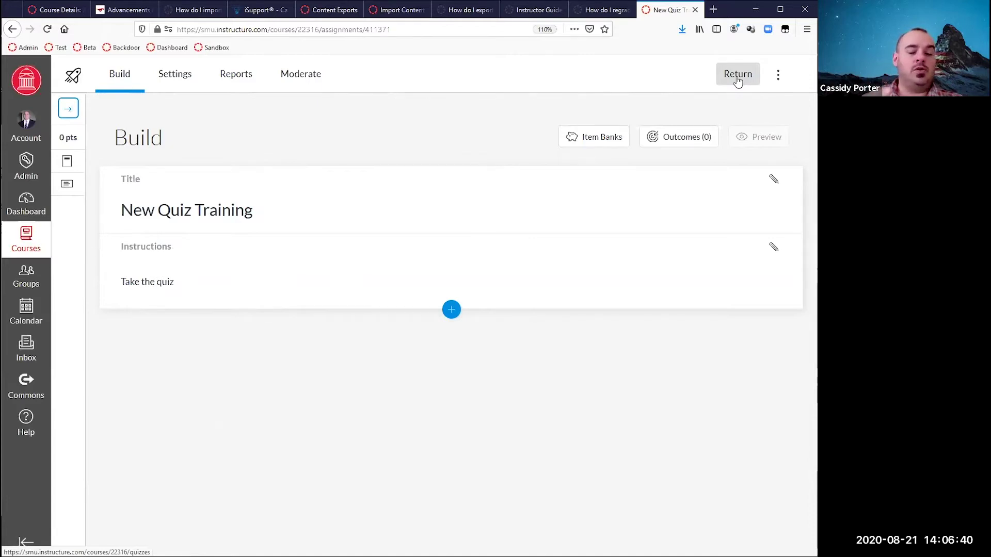
- Go to Manage Item Banks from the quiz's three-dot options menu
{"action": "left_click", "coordinate": [778, 77]}
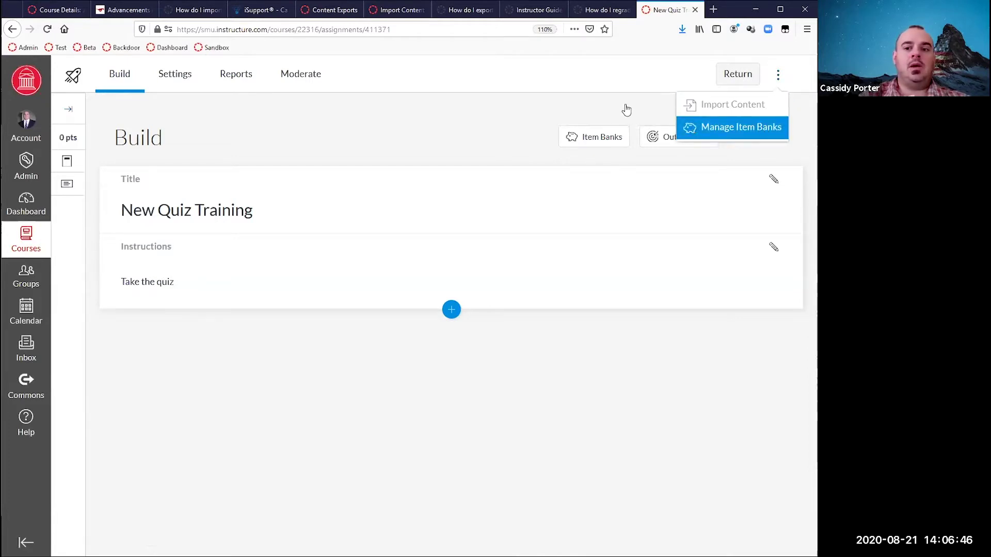
{"action": "left_click", "coordinate": [477, 109]}
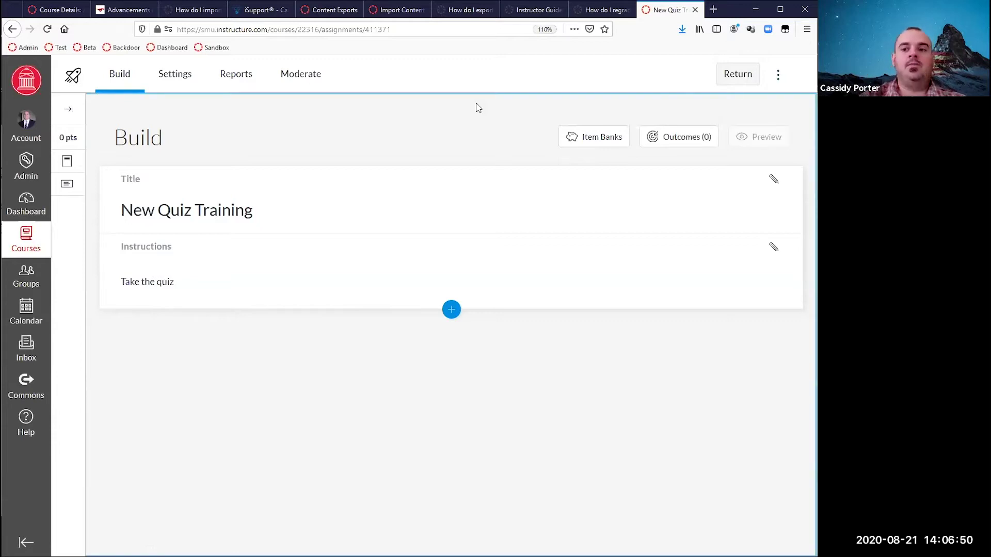
{"action": "left_click", "coordinate": [778, 78]}
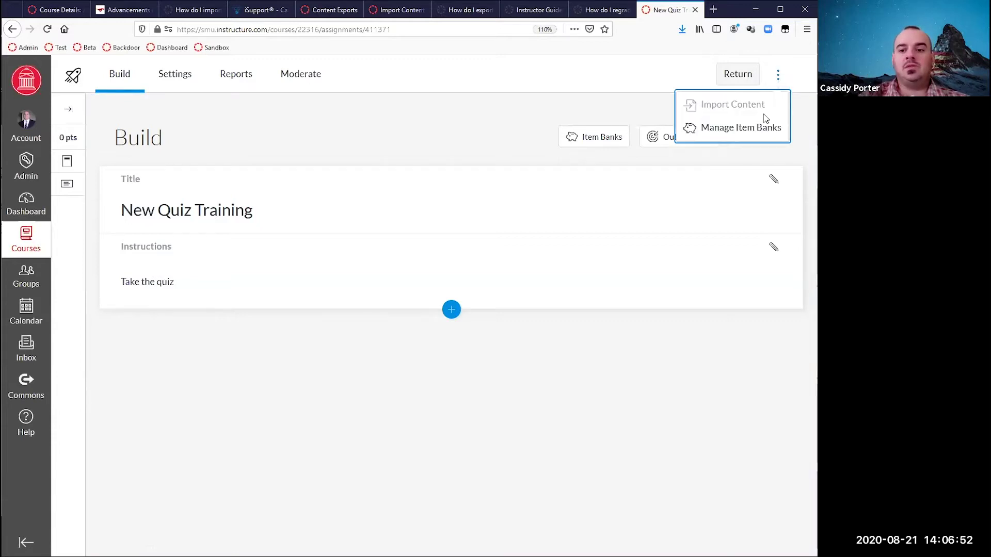
{"action": "left_click", "coordinate": [759, 131]}
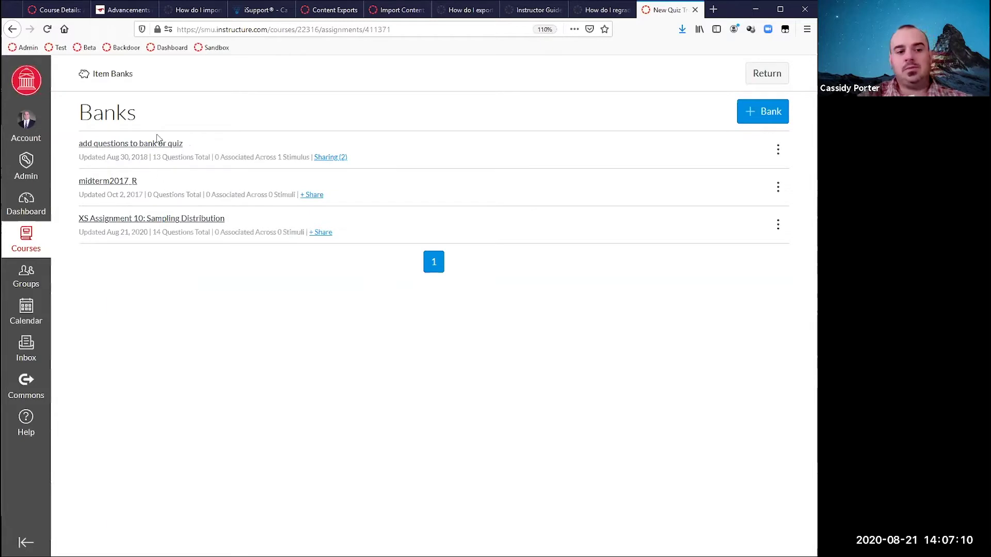
- In the add questions to bank or quiz bank, expand 'When was SMU founded?' and edit it
{"action": "left_click", "coordinate": [166, 148]}
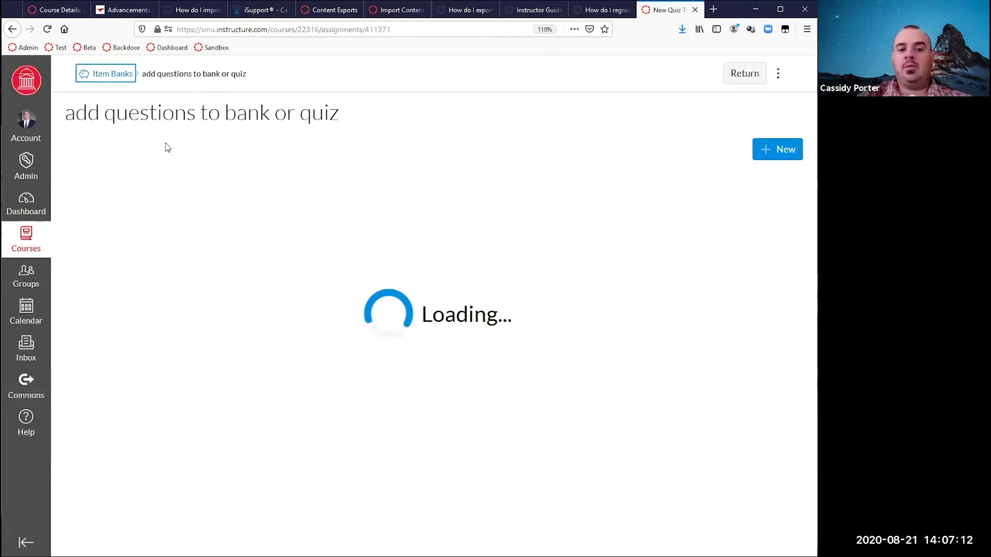
{"action": "scroll", "coordinate": [273, 322], "scroll_direction": "down", "scroll_amount": 12}
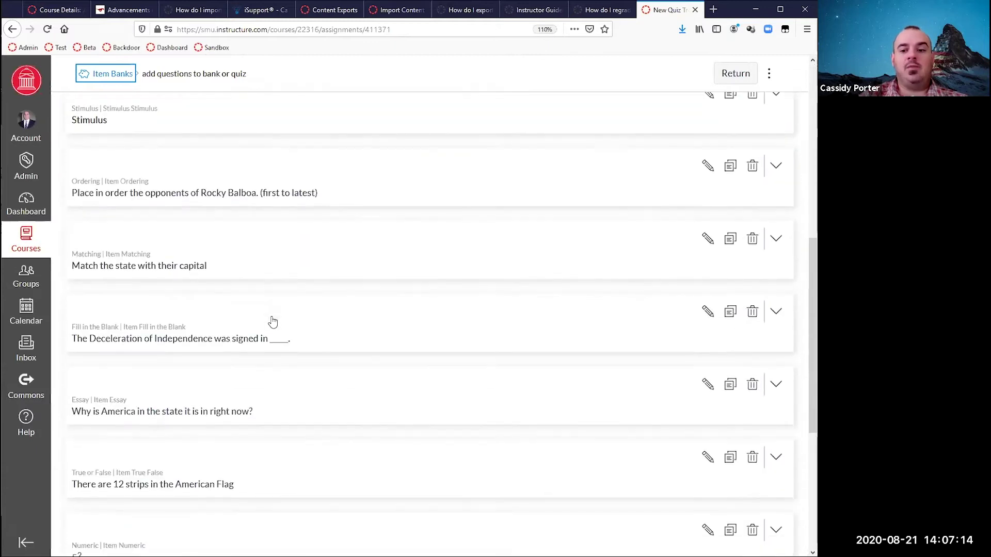
{"action": "scroll", "coordinate": [272, 322], "scroll_direction": "up", "scroll_amount": 10}
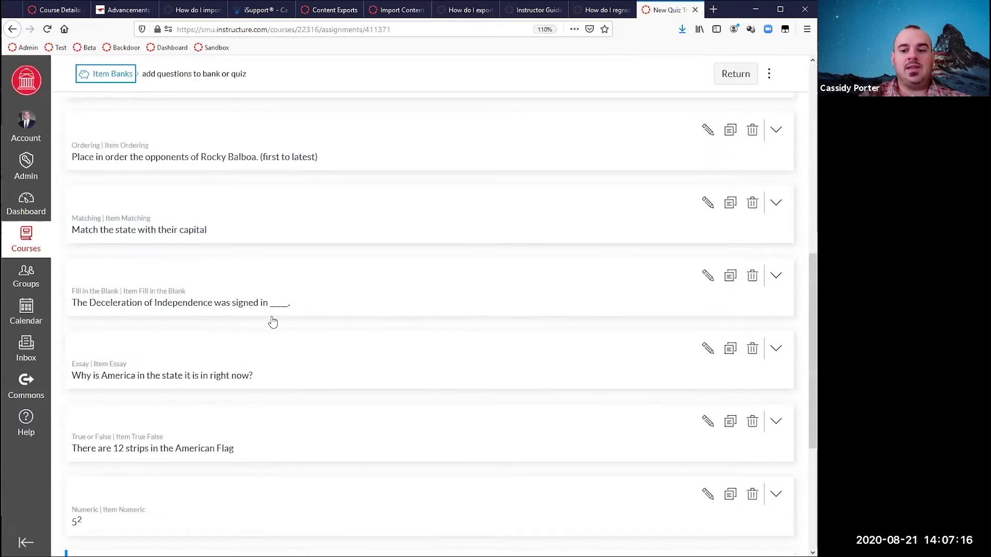
{"action": "scroll", "coordinate": [273, 322], "scroll_direction": "up", "scroll_amount": 2}
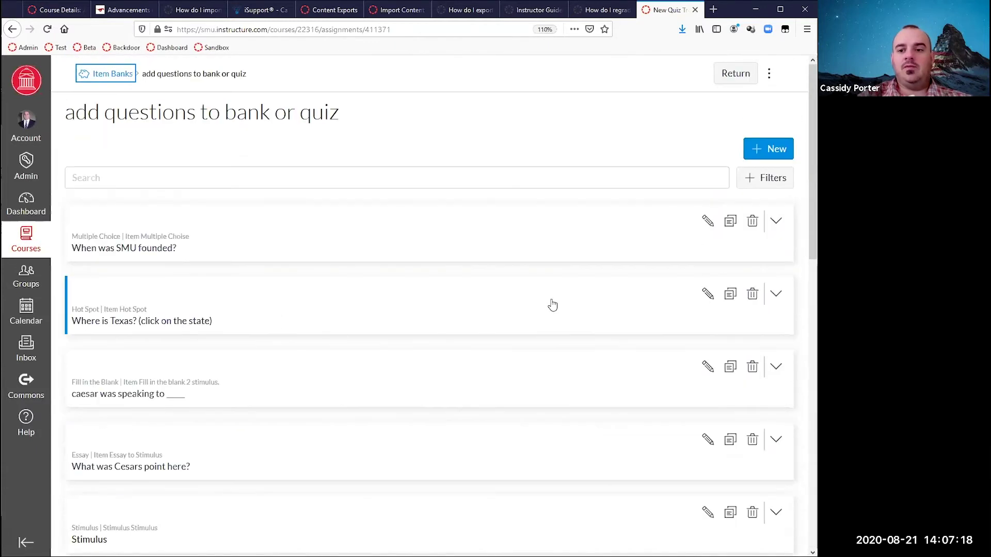
{"action": "left_click", "coordinate": [776, 222]}
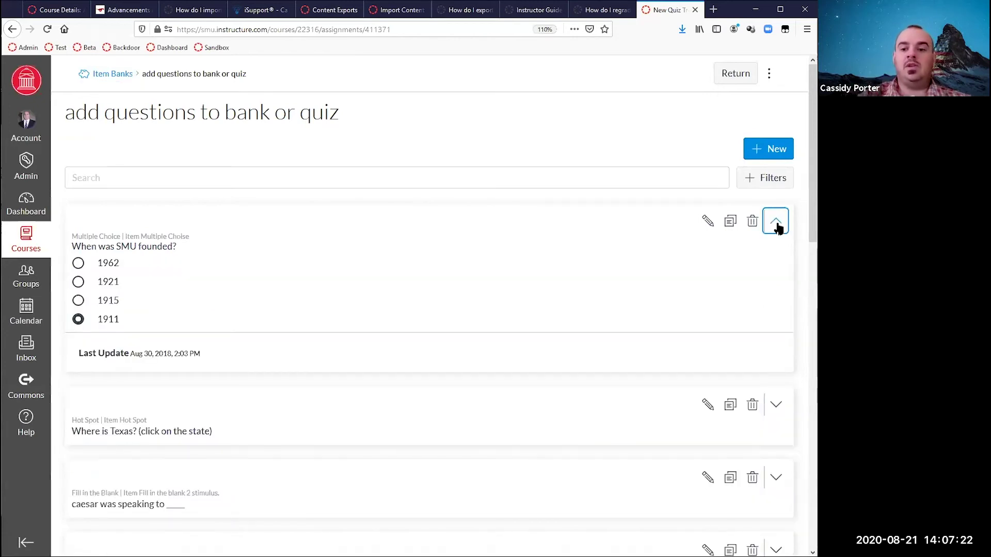
{"action": "left_click", "coordinate": [708, 221]}
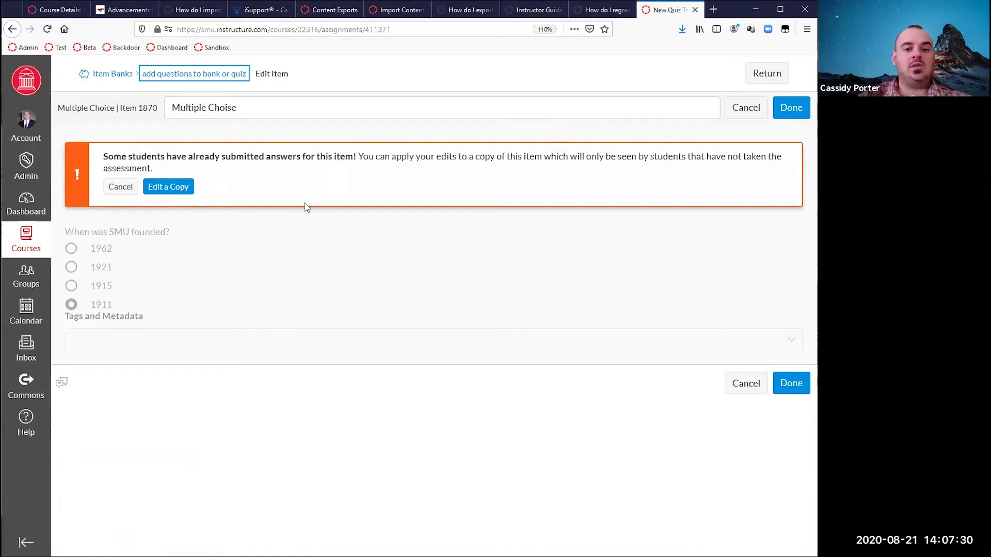
- Save the SMU question as an edited copy, then collapse its preview in the bank list
{"action": "left_click", "coordinate": [180, 189]}
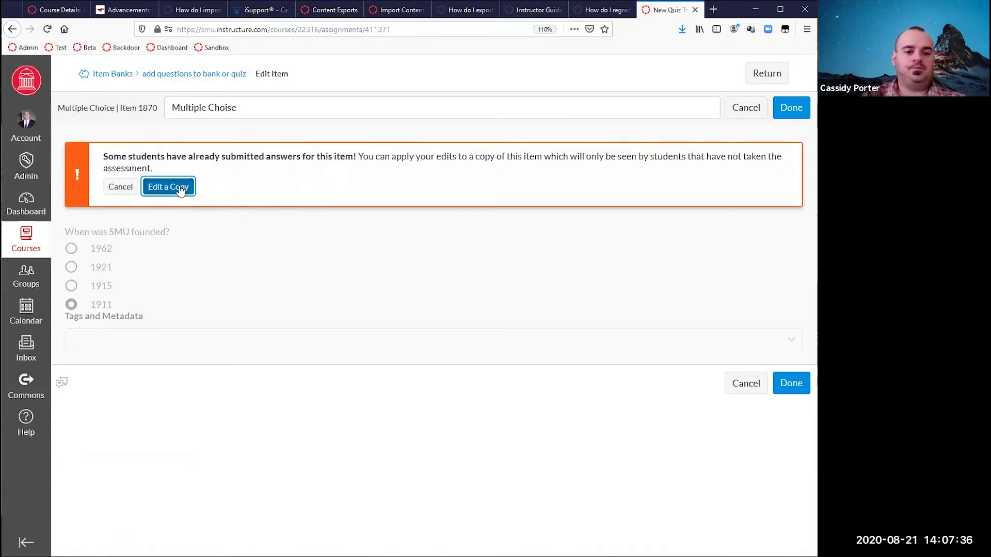
{"action": "scroll", "coordinate": [185, 273], "scroll_direction": "down", "scroll_amount": 3}
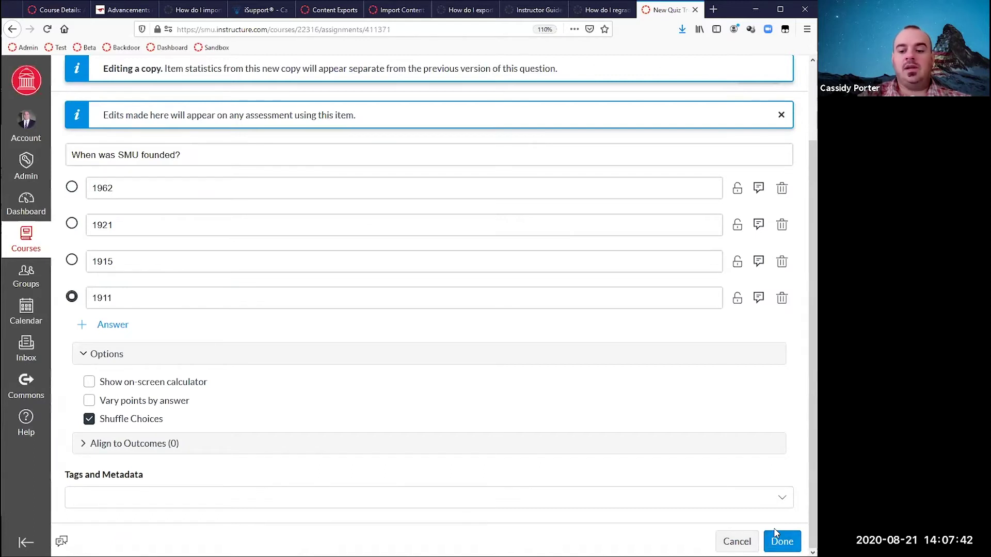
{"action": "left_click", "coordinate": [789, 546]}
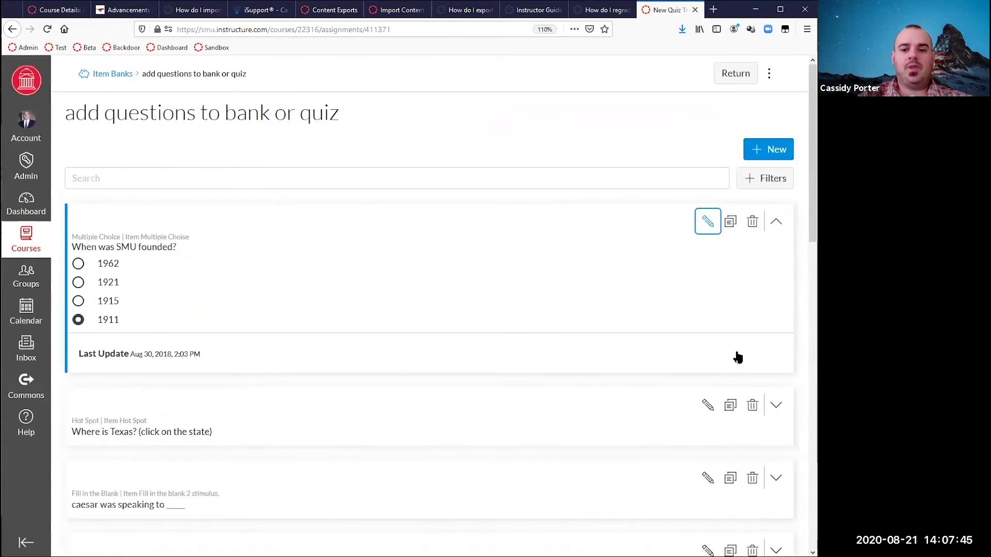
{"action": "left_click", "coordinate": [776, 231]}
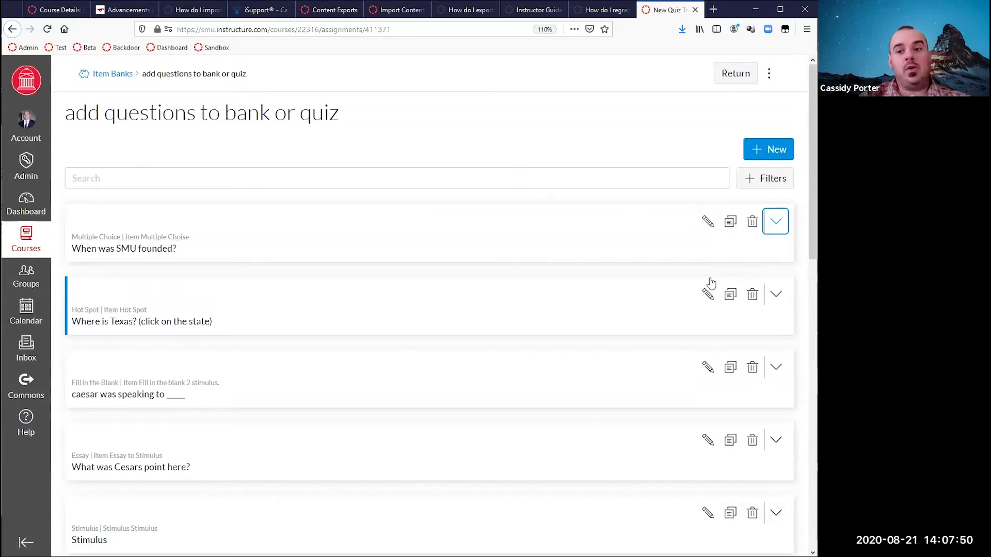
{"action": "left_click", "coordinate": [730, 222]}
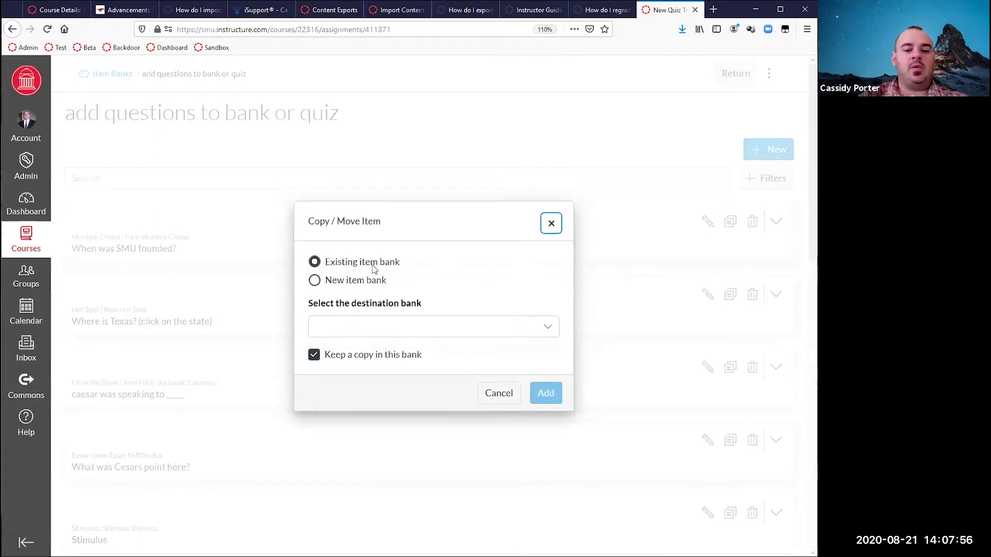
{"action": "left_click", "coordinate": [367, 281]}
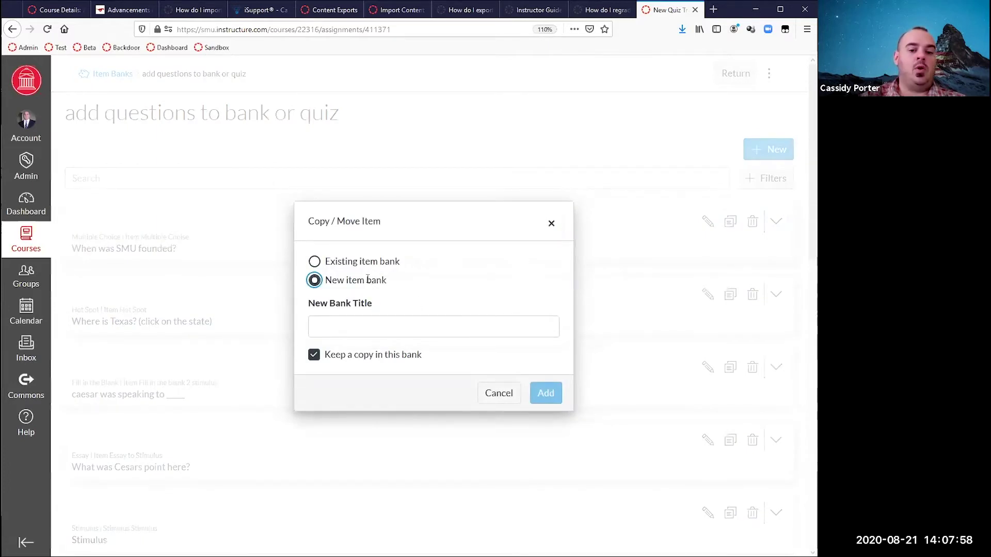
{"action": "left_click", "coordinate": [385, 262]}
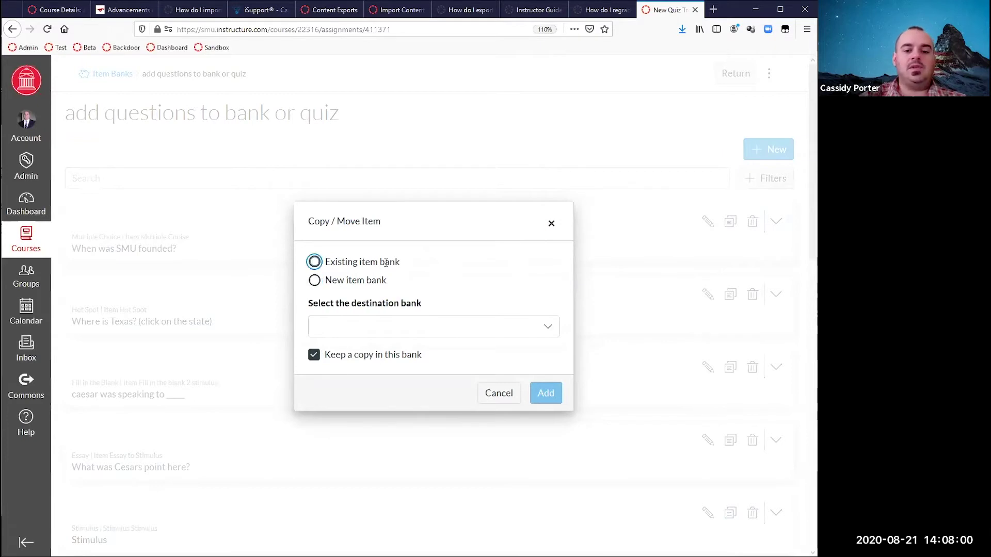
{"action": "left_click", "coordinate": [398, 322]}
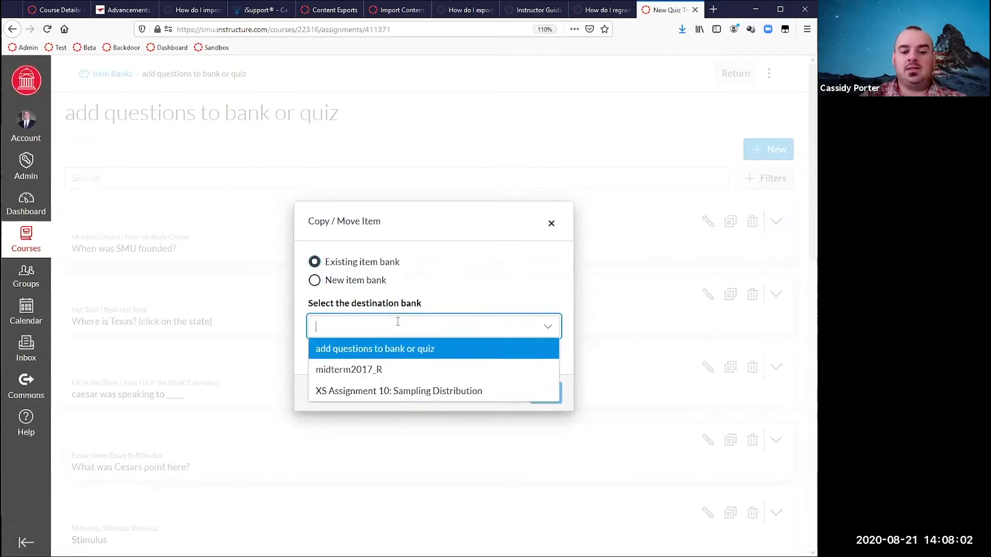
{"action": "left_click", "coordinate": [388, 370]}
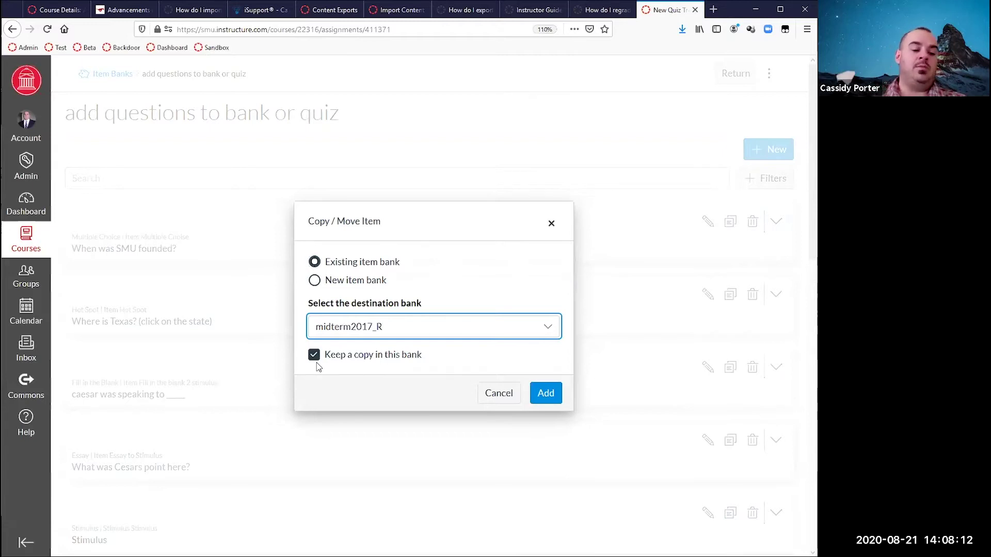
{"action": "left_click", "coordinate": [492, 394]}
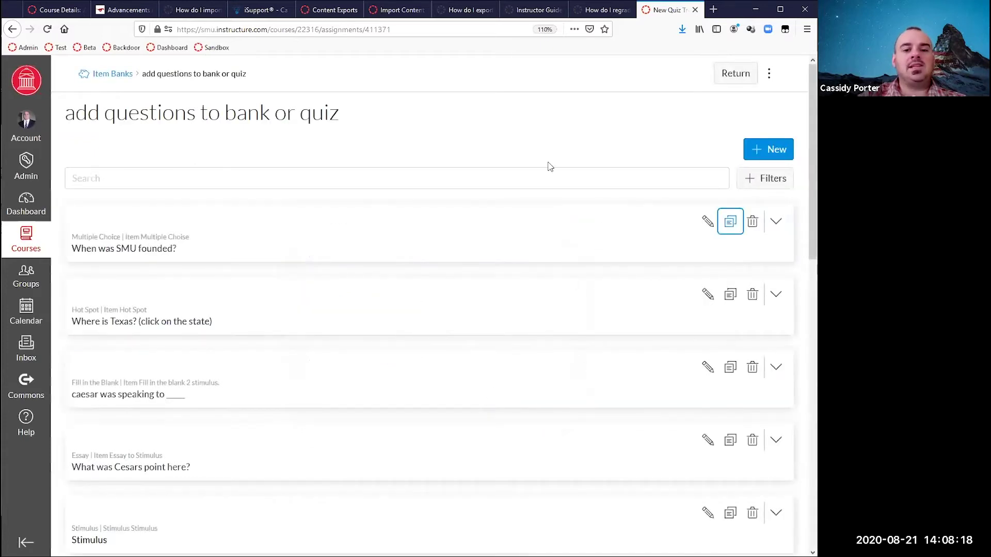
- Show the bank's Filters and check the Tags and Metadata list, which is empty
{"action": "left_click", "coordinate": [762, 191]}
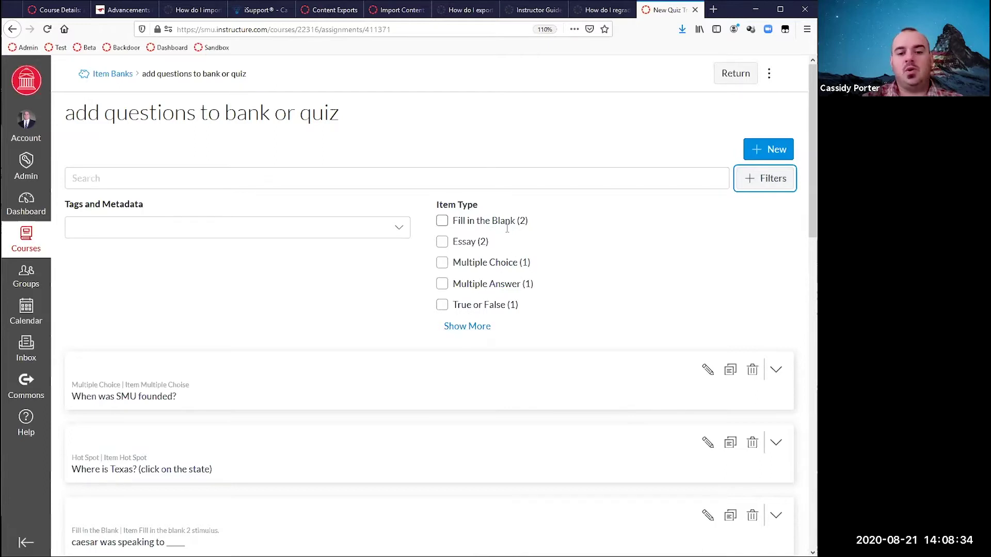
{"action": "left_click", "coordinate": [398, 232]}
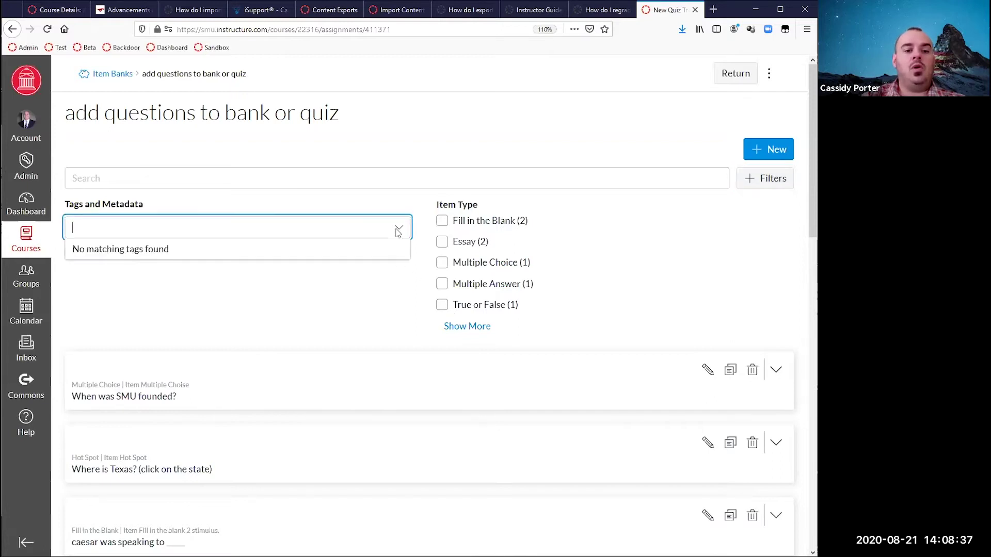
{"action": "left_click", "coordinate": [337, 234]}
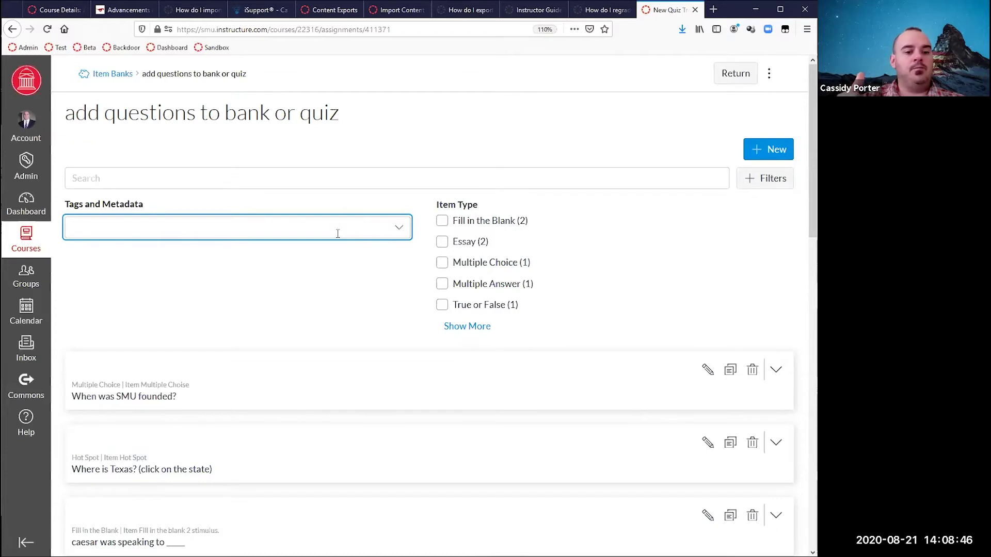
- Search the bank's questions for 'SMU', then clear the search to restore the full list
{"action": "left_click", "coordinate": [347, 179]}
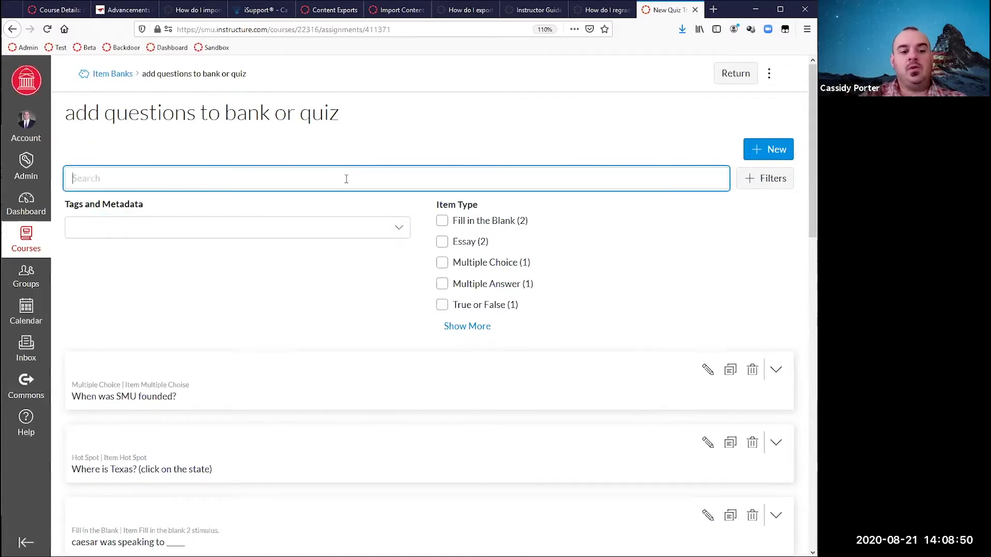
{"action": "type", "text": "SMU"}
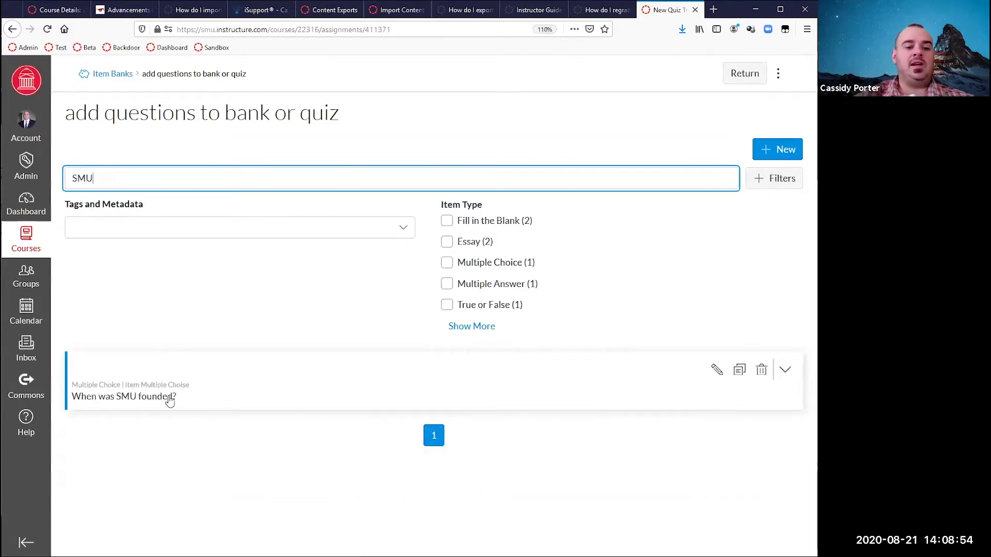
{"action": "key", "text": "BackSpace"}
{"action": "key", "text": "BackSpace"}
{"action": "key", "text": "BackSpace"}
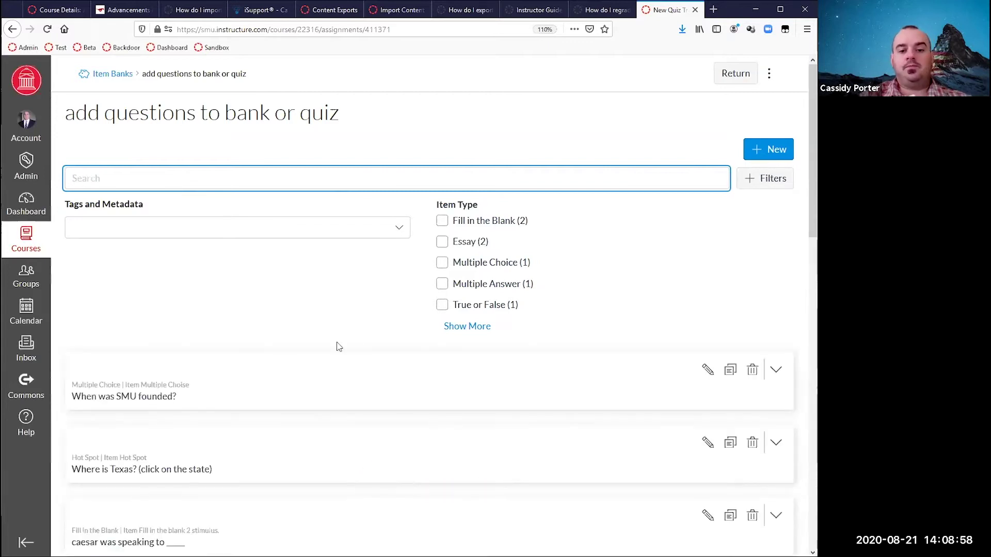
{"action": "left_click", "coordinate": [376, 278]}
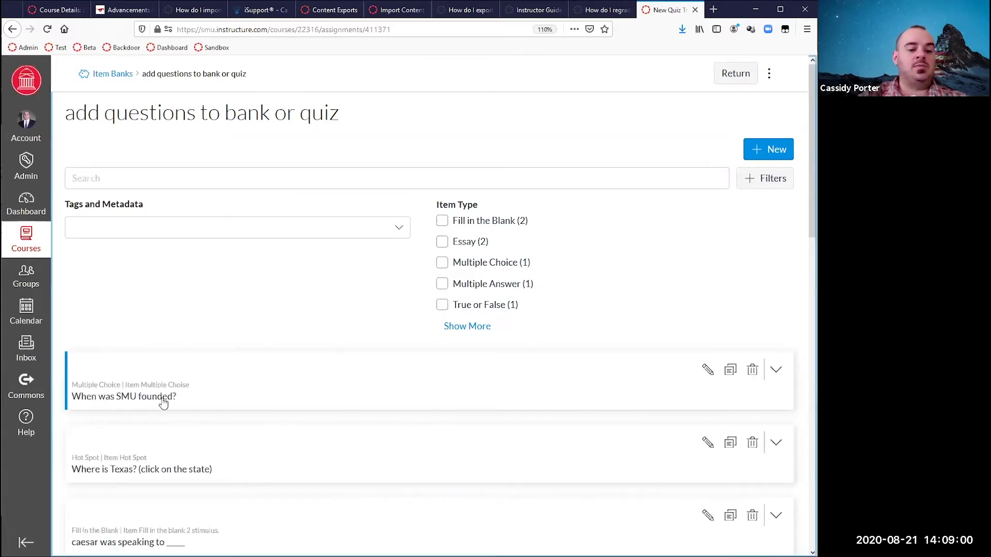
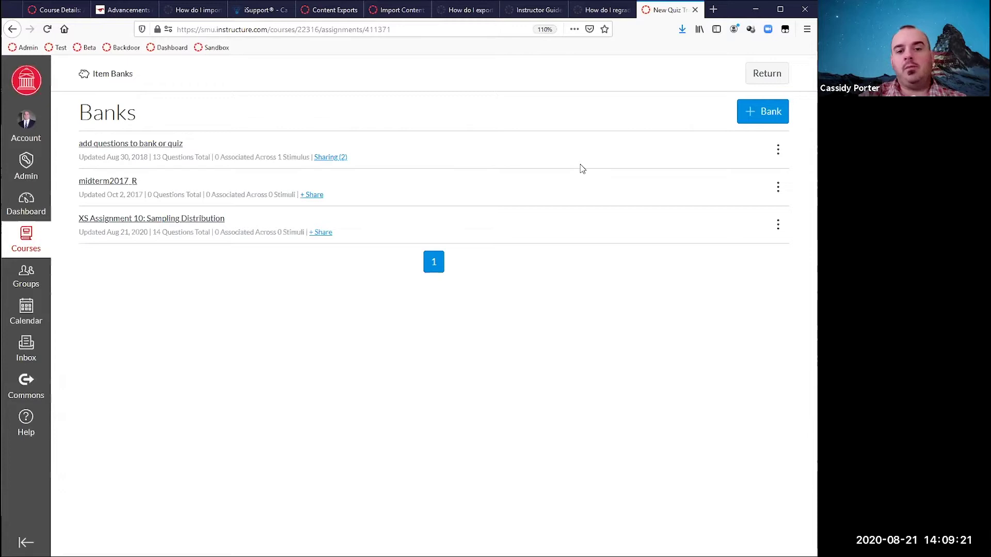
- Create a new item bank named 'Import' and open its empty page
{"action": "left_click", "coordinate": [761, 119]}
{"action": "left_click", "coordinate": [394, 324]}
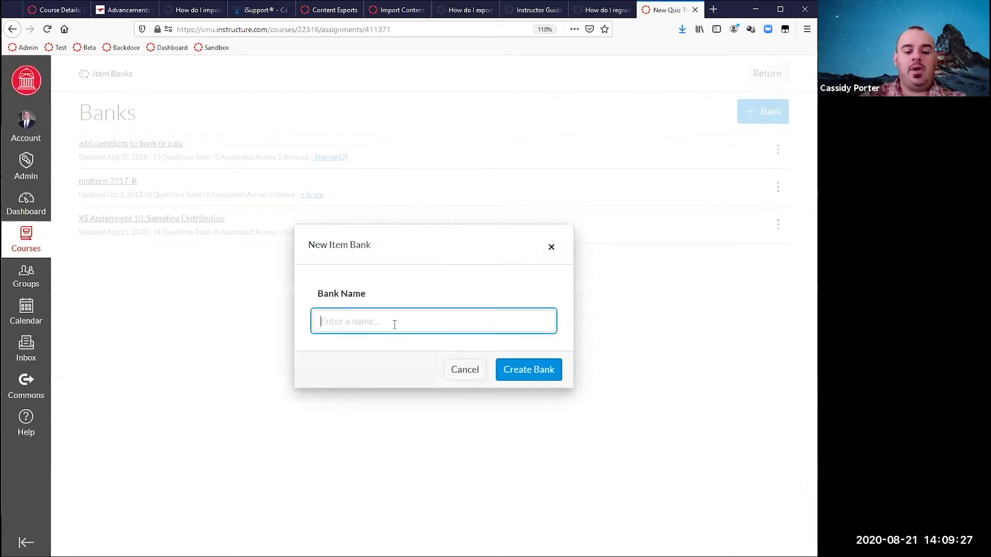
{"action": "type", "text": "Import"}
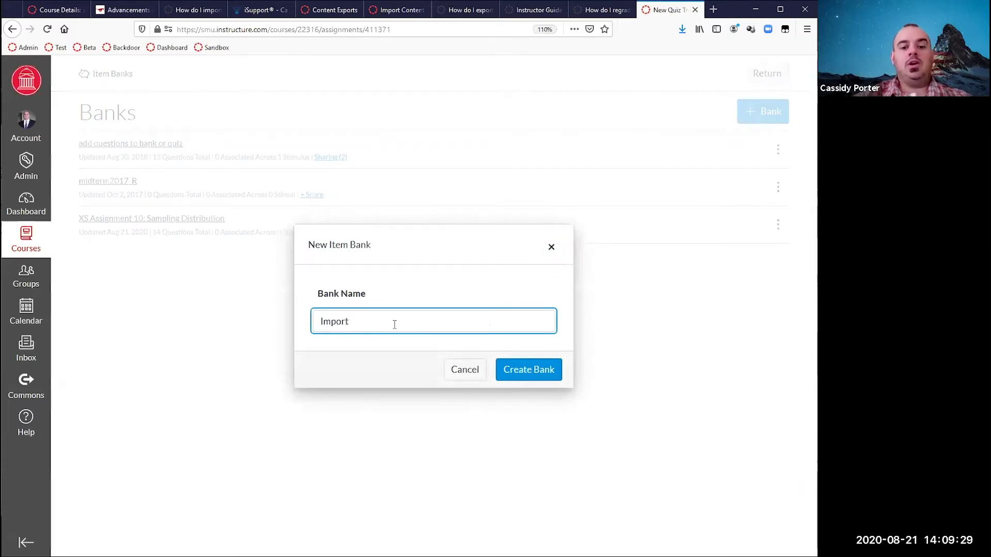
{"action": "left_click", "coordinate": [518, 370]}
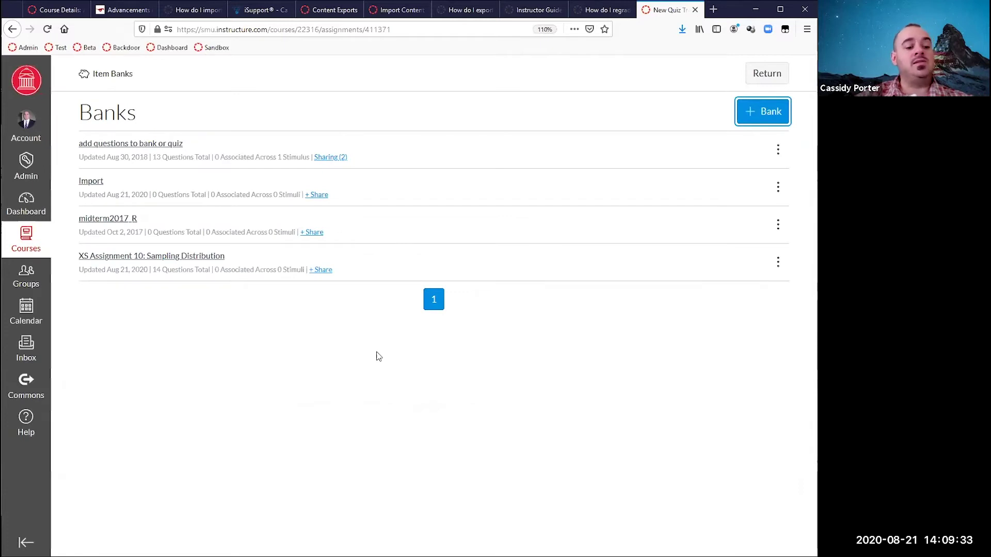
{"action": "left_click", "coordinate": [95, 184]}
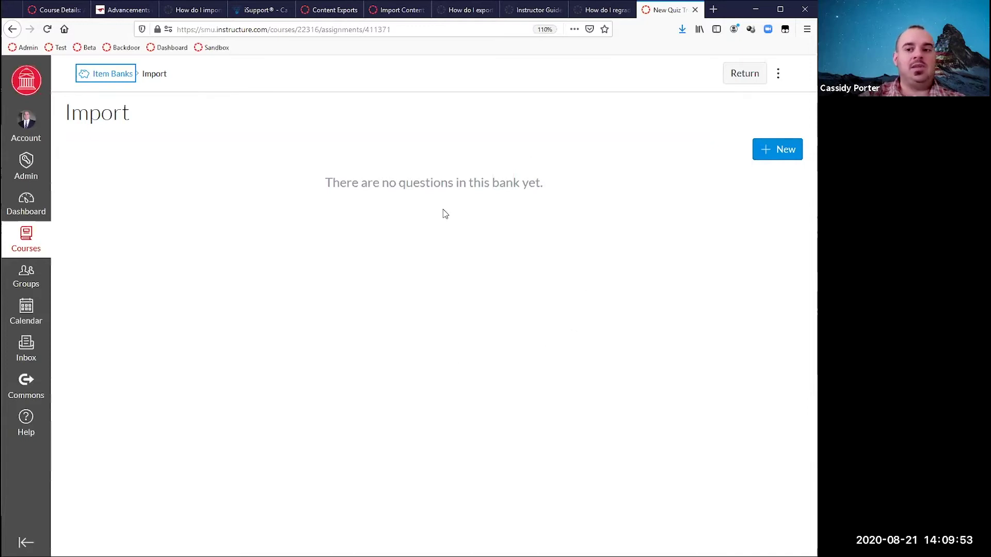
- Start an Import Content for the bank, then cancel without choosing a QTI file
{"action": "left_click", "coordinate": [780, 77]}
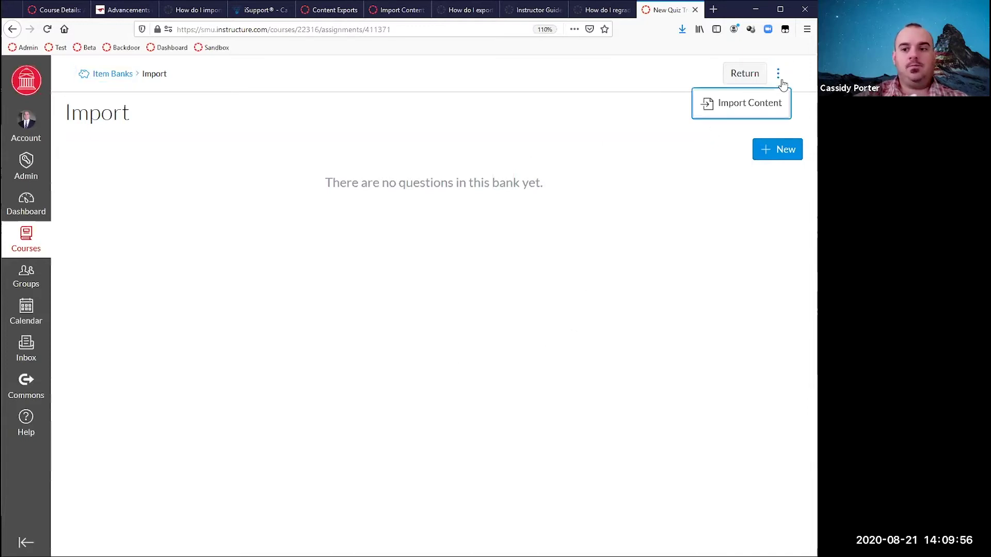
{"action": "left_click", "coordinate": [770, 106]}
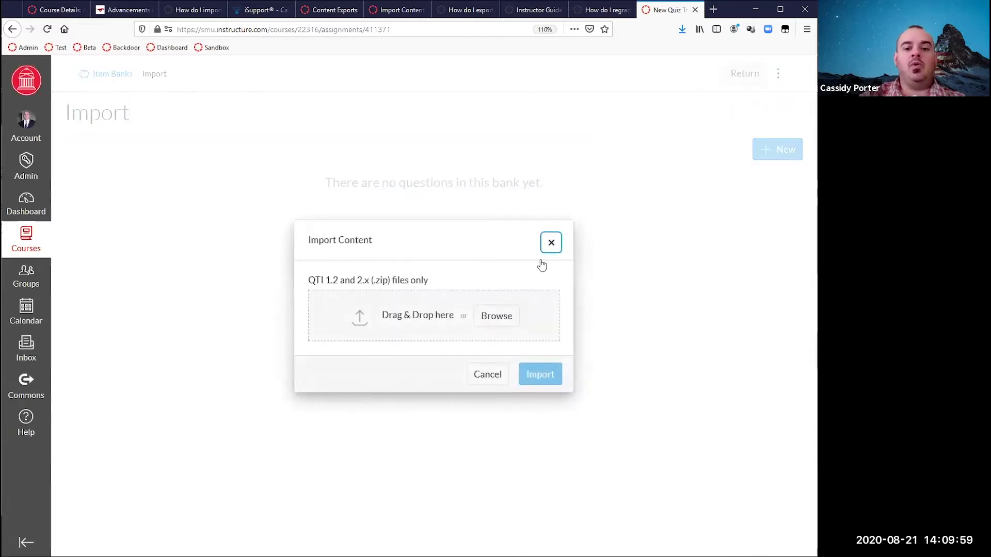
{"action": "left_click", "coordinate": [496, 316]}
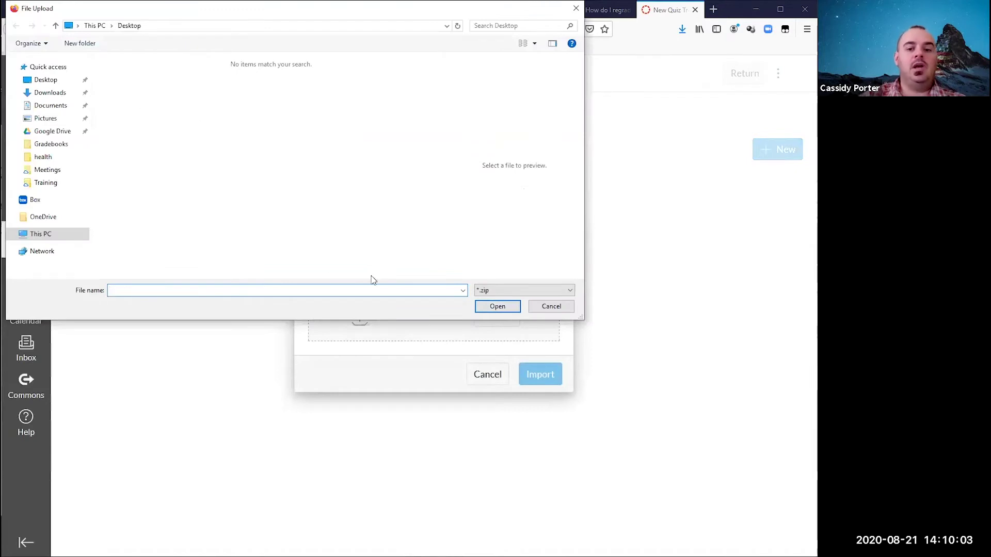
{"action": "left_click", "coordinate": [549, 307]}
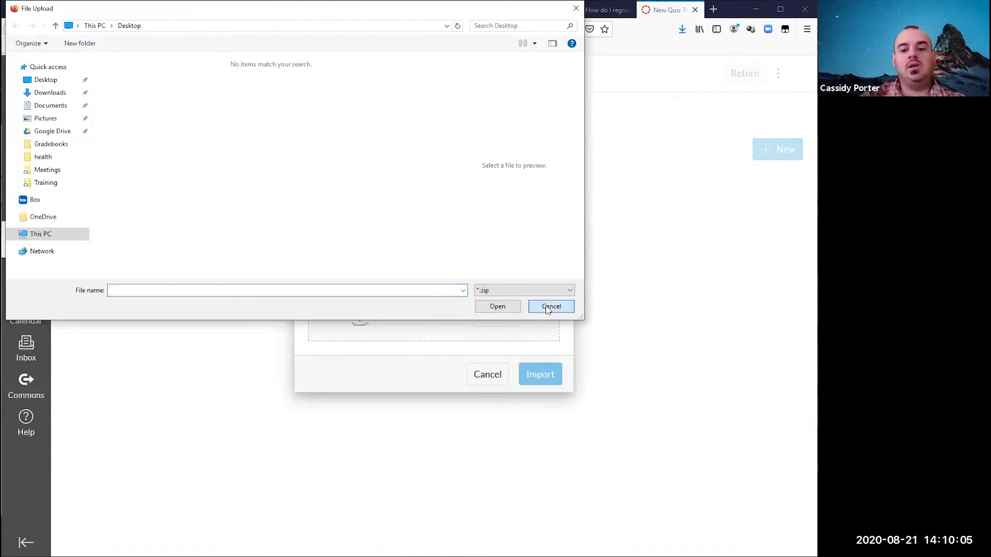
{"action": "left_click", "coordinate": [487, 376]}
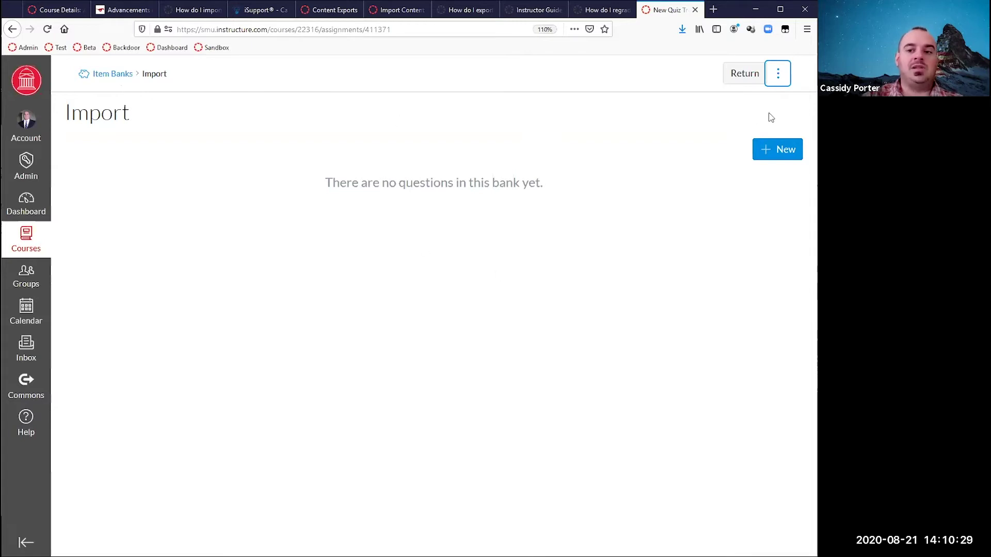
- Return to the Item Banks list, leaving the Import bank at 0 questions
{"action": "left_click", "coordinate": [778, 75]}
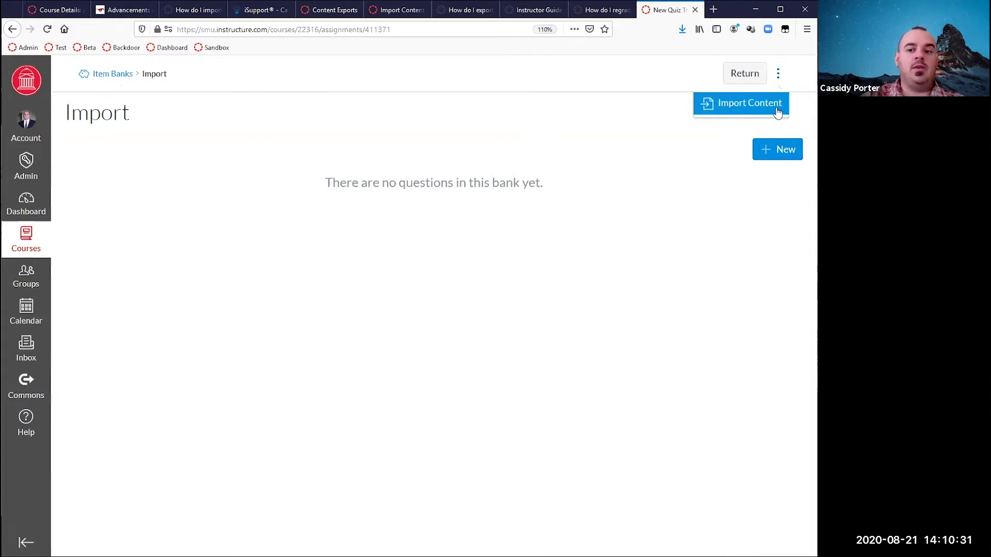
{"action": "left_click", "coordinate": [559, 124]}
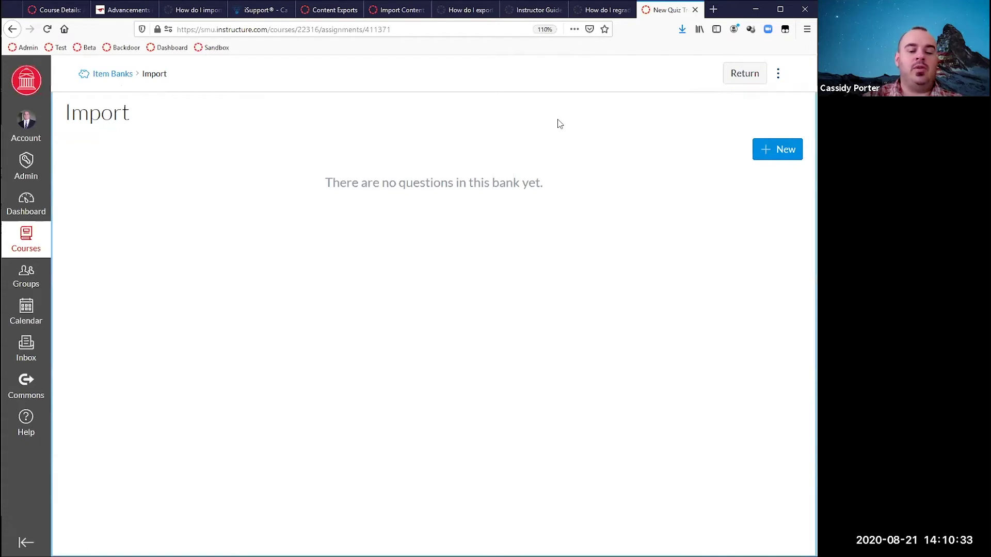
{"action": "left_click", "coordinate": [110, 73]}
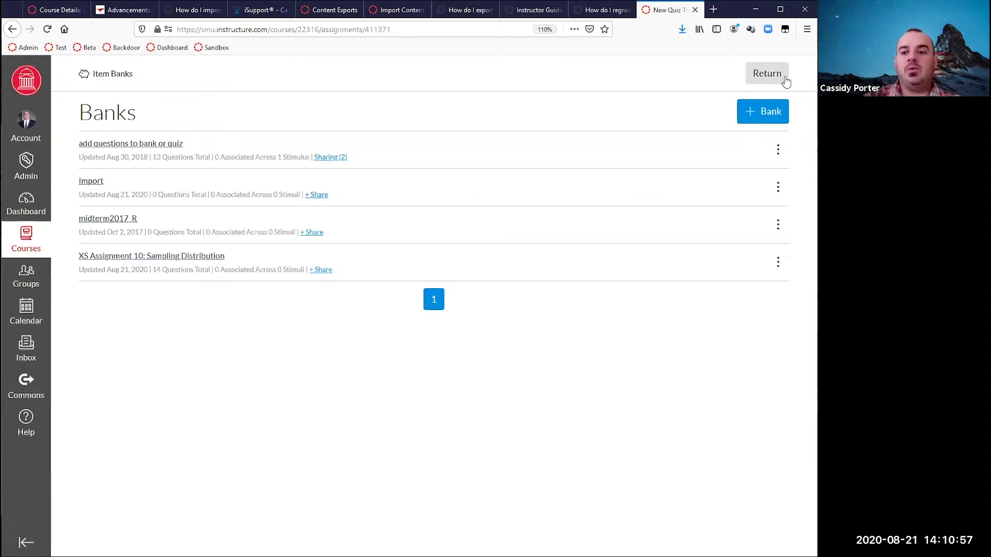
- Return from the Banks page to the New Quiz Training Build page
{"action": "left_click", "coordinate": [767, 73]}
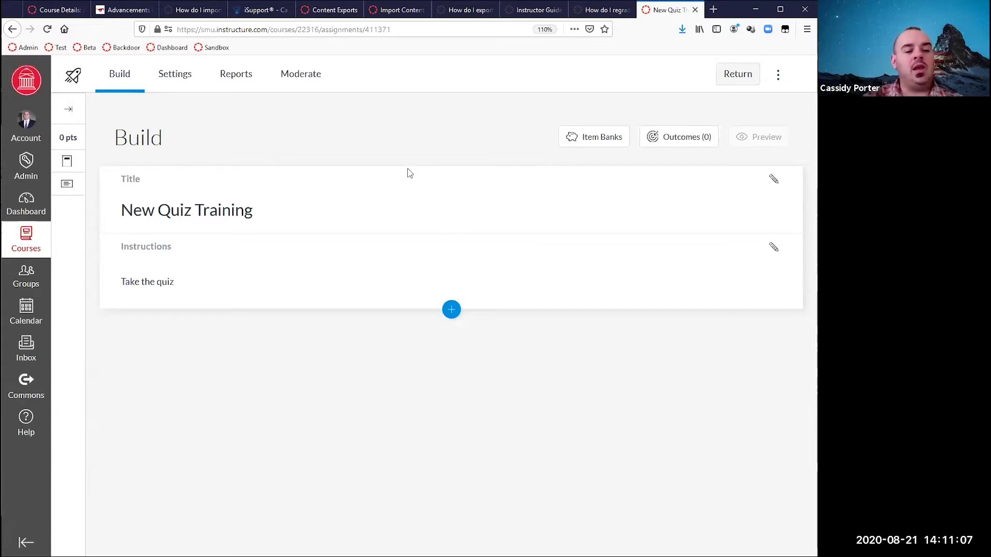
- Add a multiple-choice question titled 'SMU Beginings' asking 'What year was SMU founded?'
{"action": "left_click", "coordinate": [452, 311]}
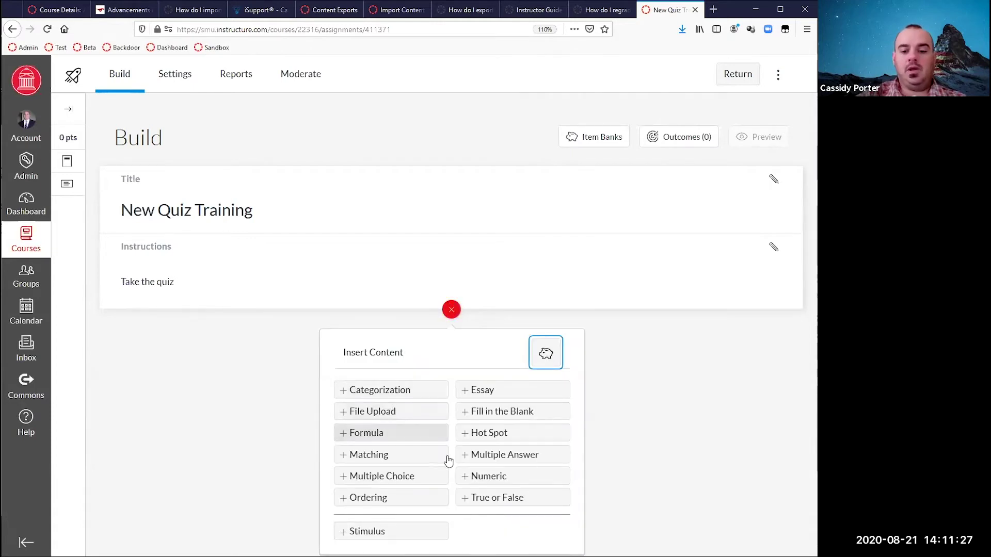
{"action": "left_click", "coordinate": [417, 475]}
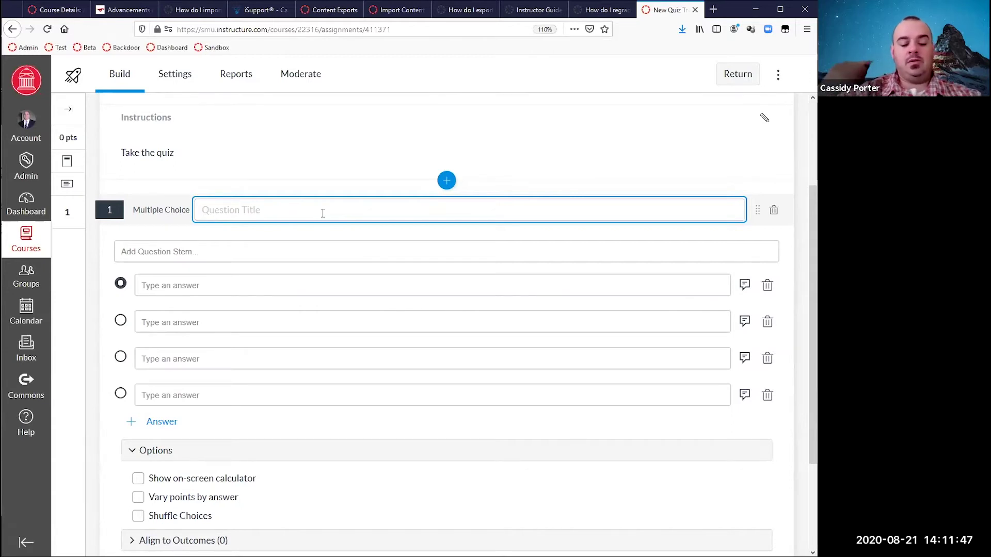
{"action": "type", "text": "SMU Beginings"}
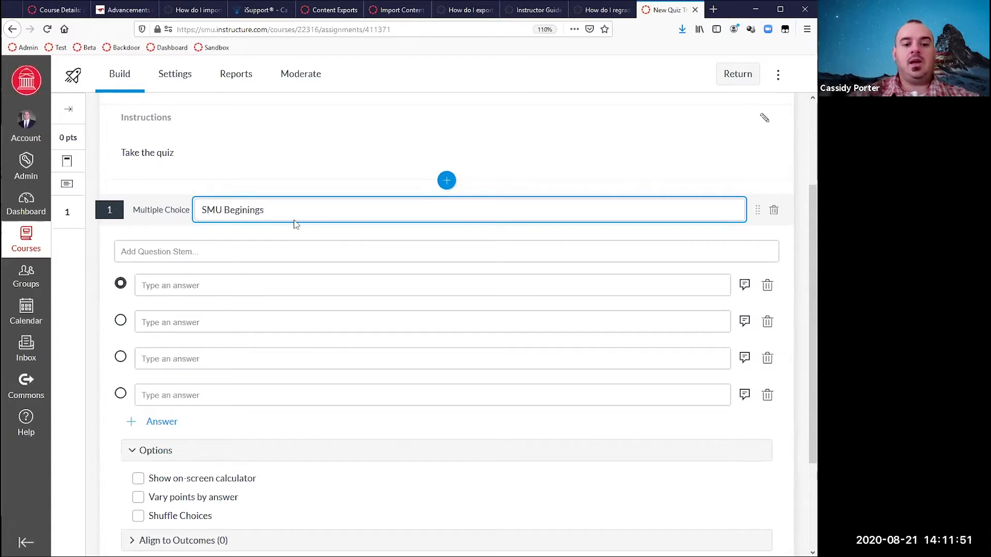
{"action": "left_click", "coordinate": [257, 243]}
{"action": "type", "text": "What year was SMU founded?"}
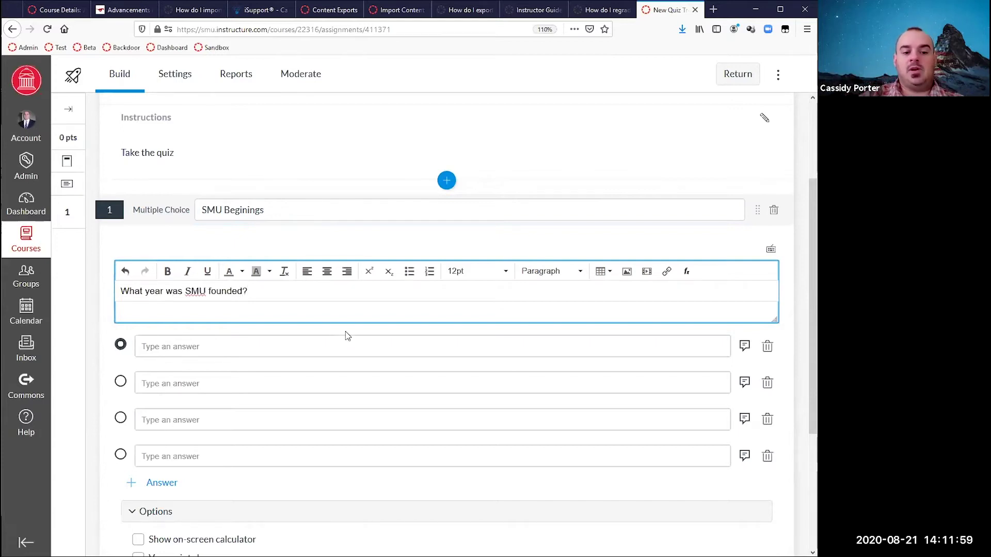
- Enter answers 1855, 1901, 1911 and 1937, save, and reopen the question
{"action": "left_click", "coordinate": [386, 347]}
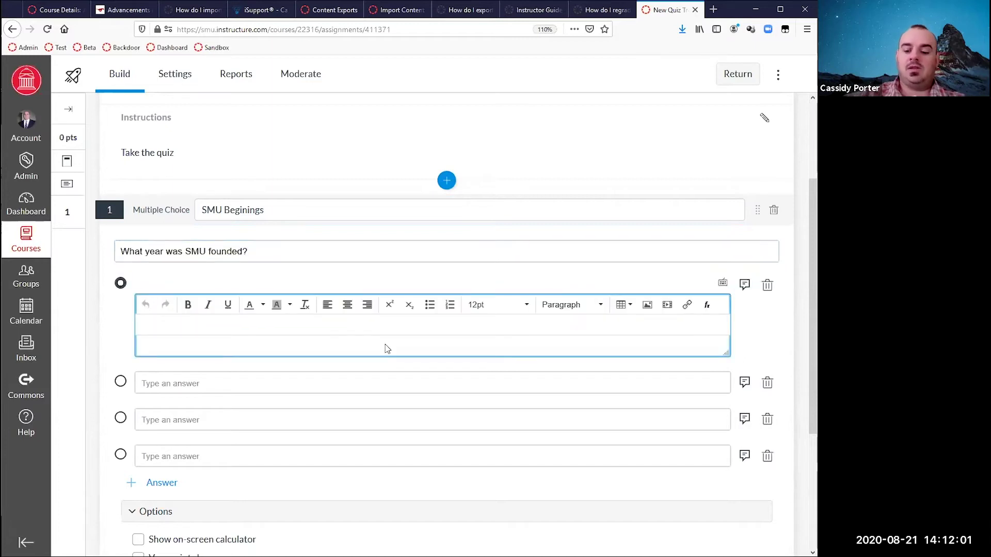
{"action": "type", "text": "1855"}
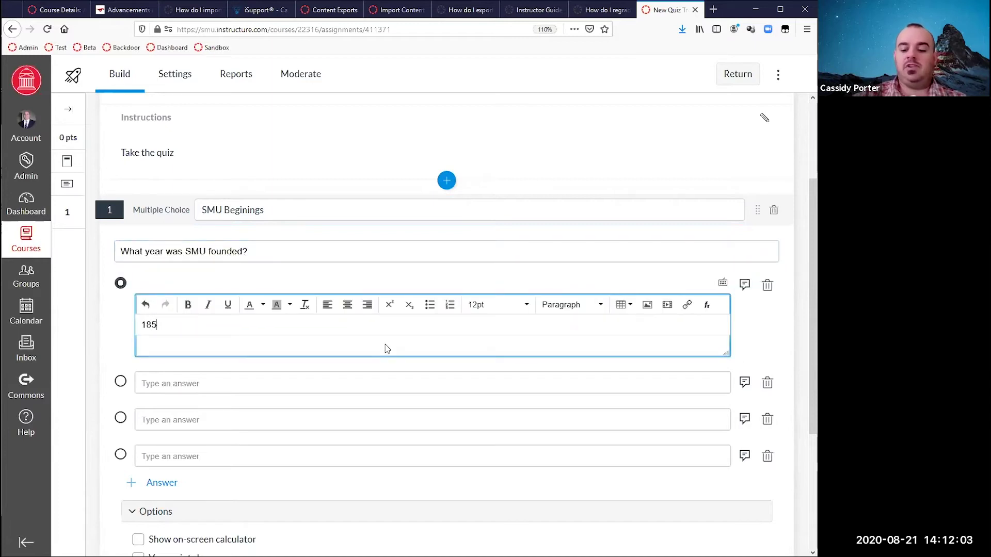
{"action": "left_click", "coordinate": [402, 383]}
{"action": "type", "text": "1901"}
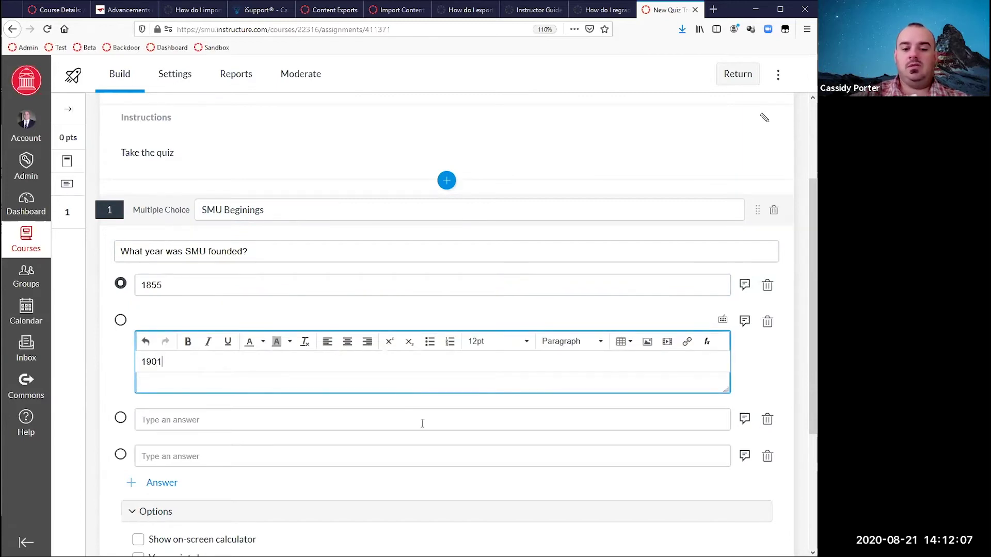
{"action": "left_click", "coordinate": [421, 423]}
{"action": "type", "text": "1911"}
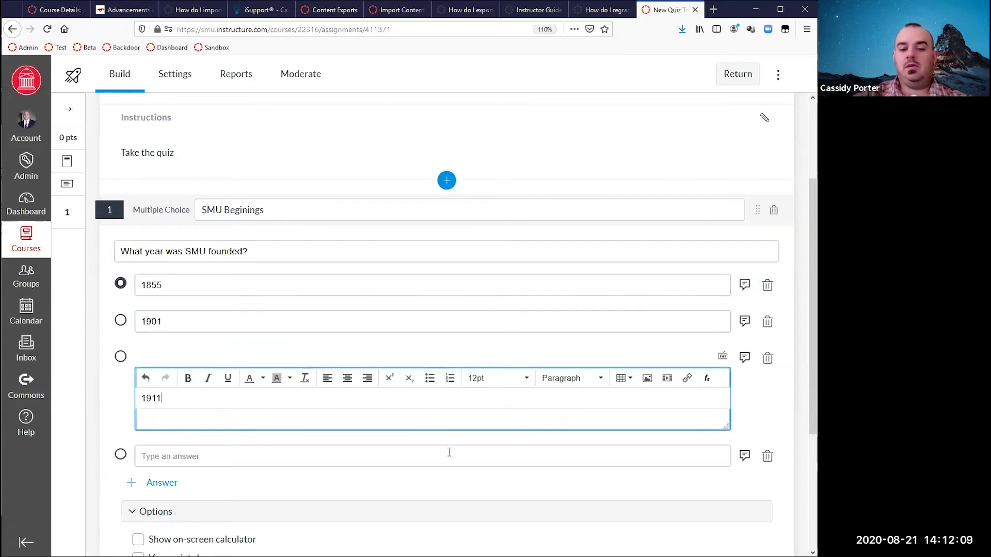
{"action": "left_click", "coordinate": [451, 457]}
{"action": "type", "text": "1937"}
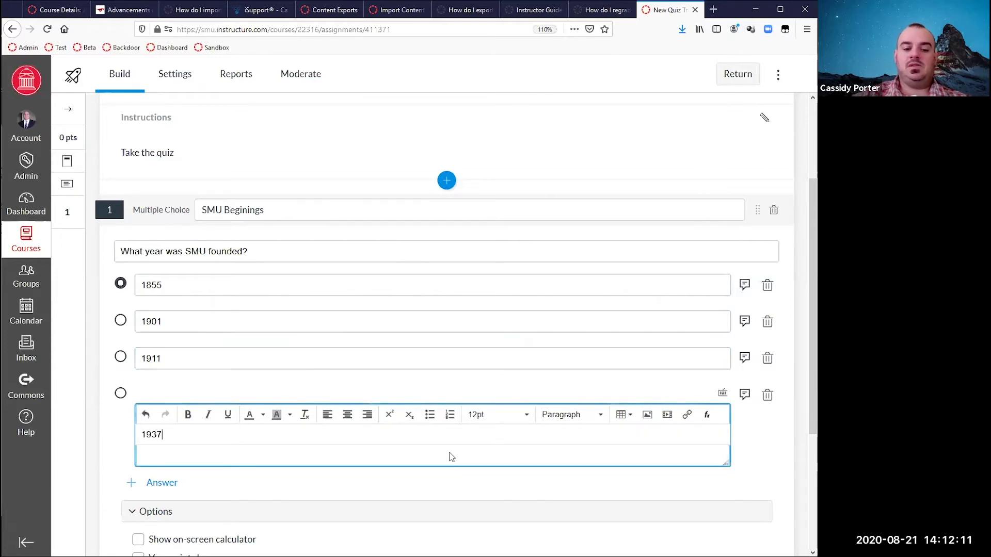
{"action": "left_click", "coordinate": [97, 458]}
{"action": "left_click", "coordinate": [115, 376]}
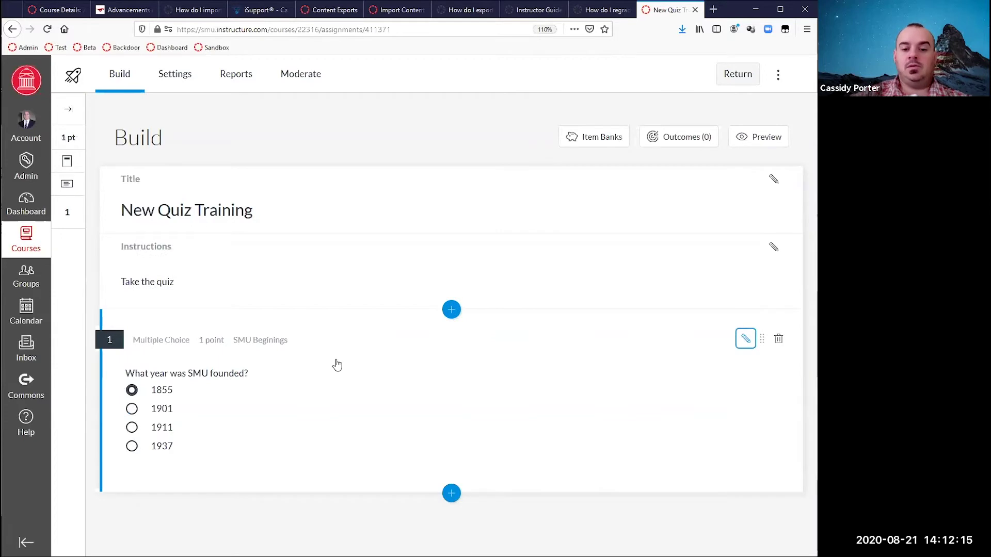
{"action": "left_click", "coordinate": [745, 338]}
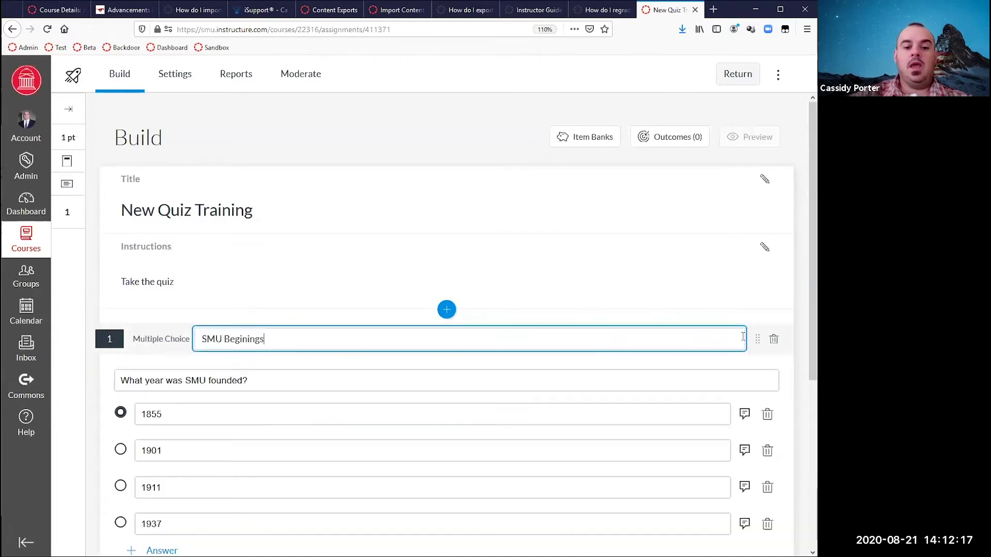
- Mark 1911 as the correct answer to the SMU founding-year question
{"action": "scroll", "coordinate": [286, 376], "scroll_direction": "down", "scroll_amount": 5}
{"action": "left_click", "coordinate": [121, 228]}
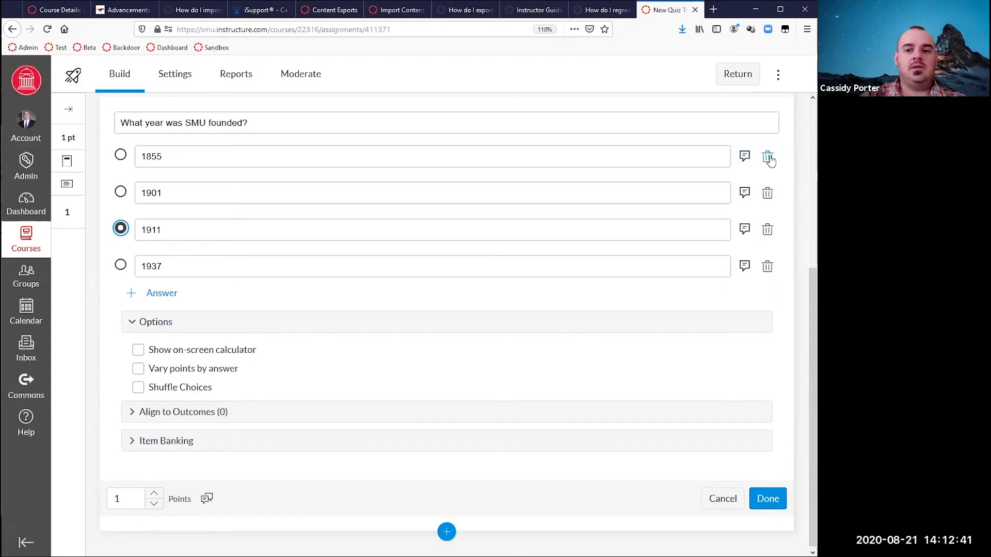
{"action": "scroll", "coordinate": [770, 161], "scroll_direction": "up", "scroll_amount": 3}
{"action": "scroll", "coordinate": [771, 161], "scroll_direction": "down", "scroll_amount": 3}
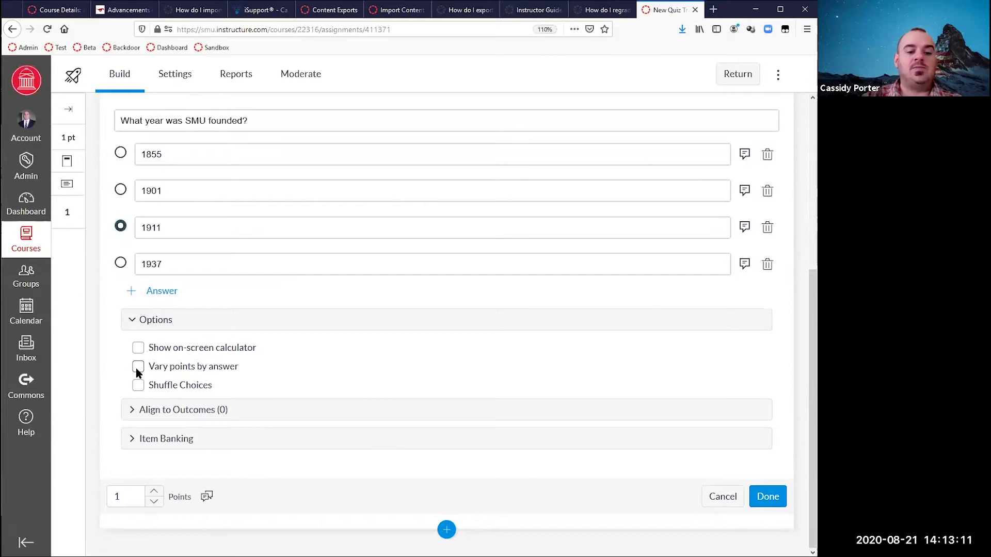
{"action": "left_click", "coordinate": [137, 367]}
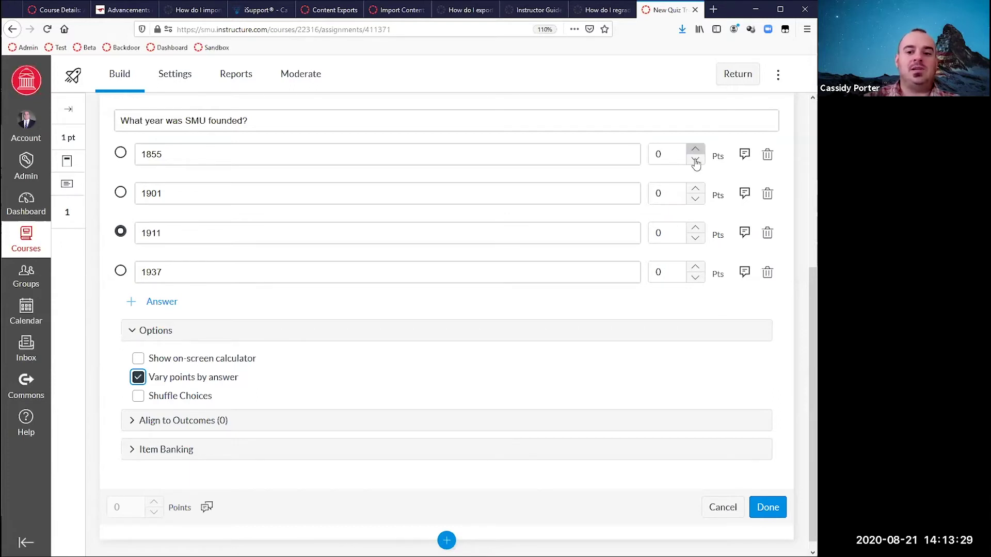
{"action": "left_click", "coordinate": [138, 378]}
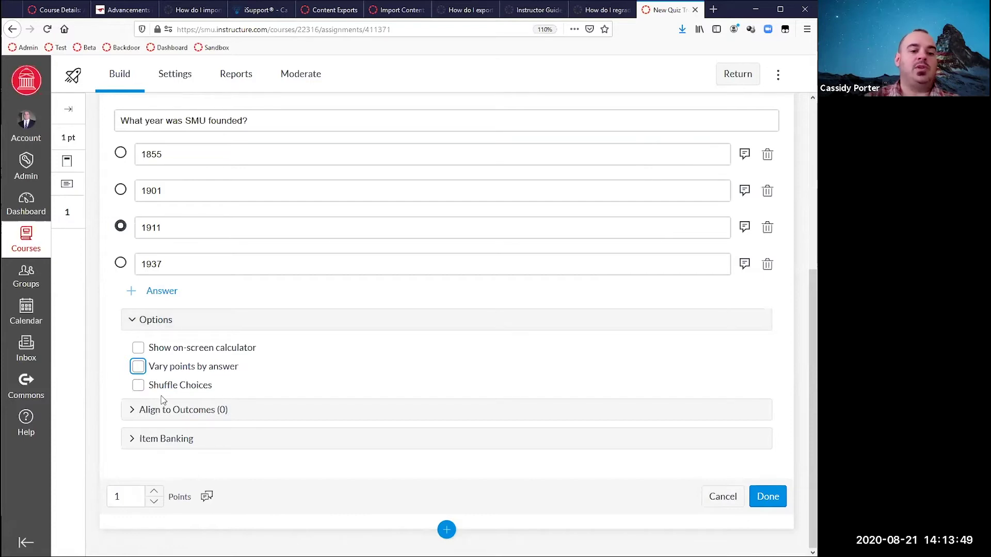
{"action": "left_click", "coordinate": [132, 322]}
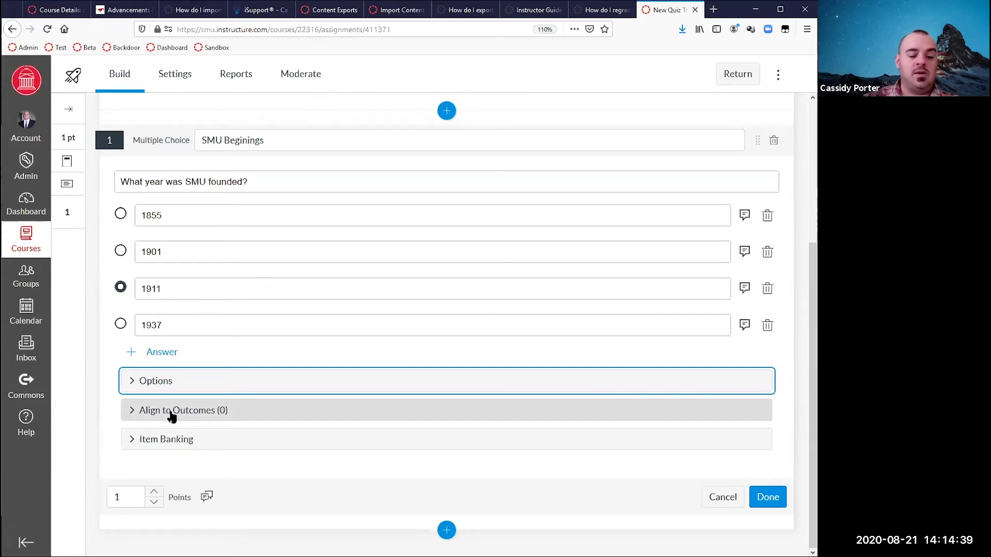
- Begin adding SMU Beginings to the Import bank, then cancel and collapse Item Banking
{"action": "left_click", "coordinate": [135, 444]}
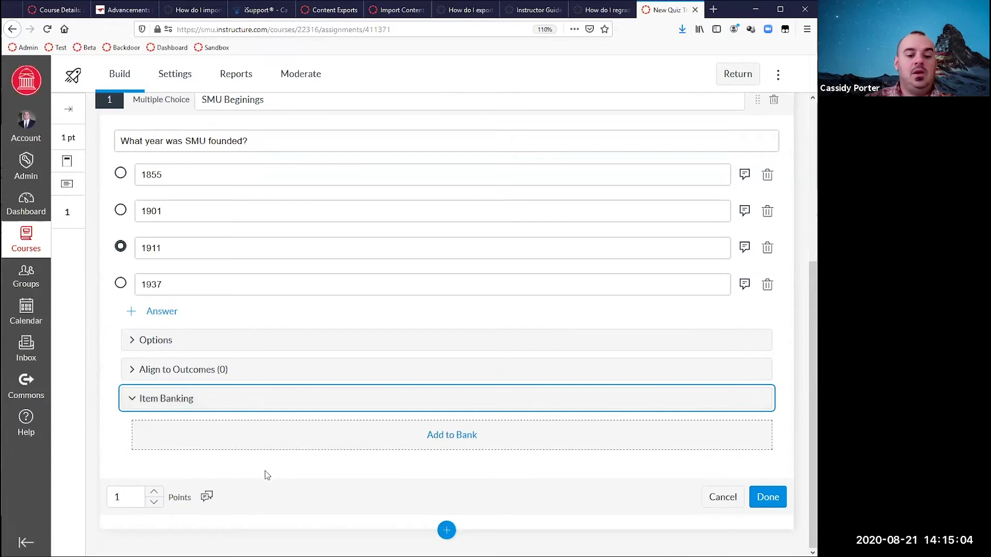
{"action": "left_click", "coordinate": [465, 438]}
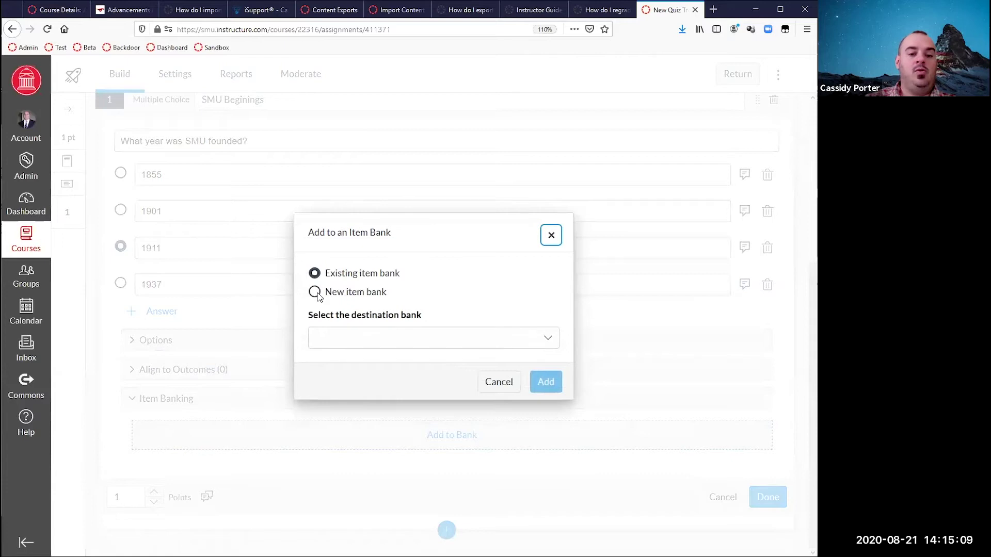
{"action": "left_click", "coordinate": [366, 339]}
{"action": "left_click", "coordinate": [355, 379]}
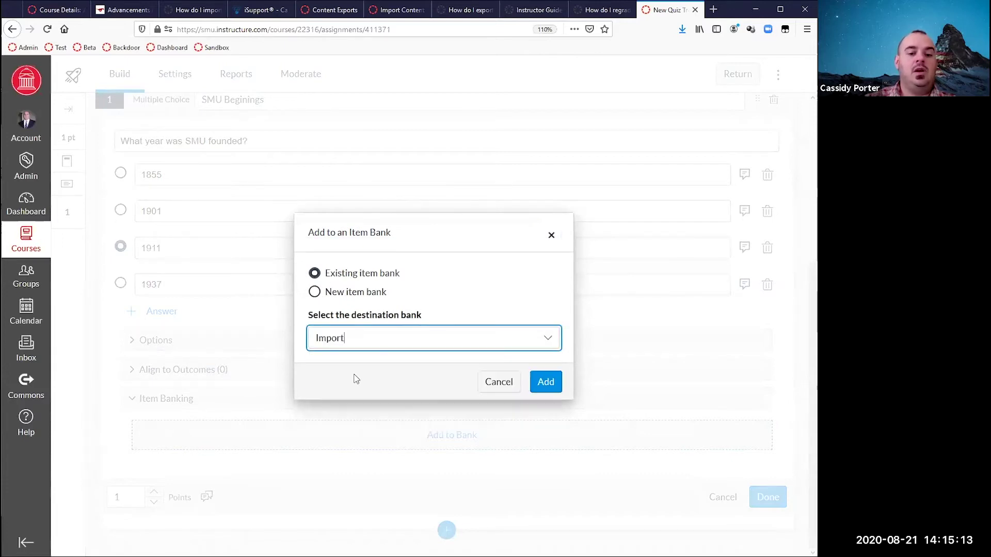
{"action": "left_click", "coordinate": [486, 385]}
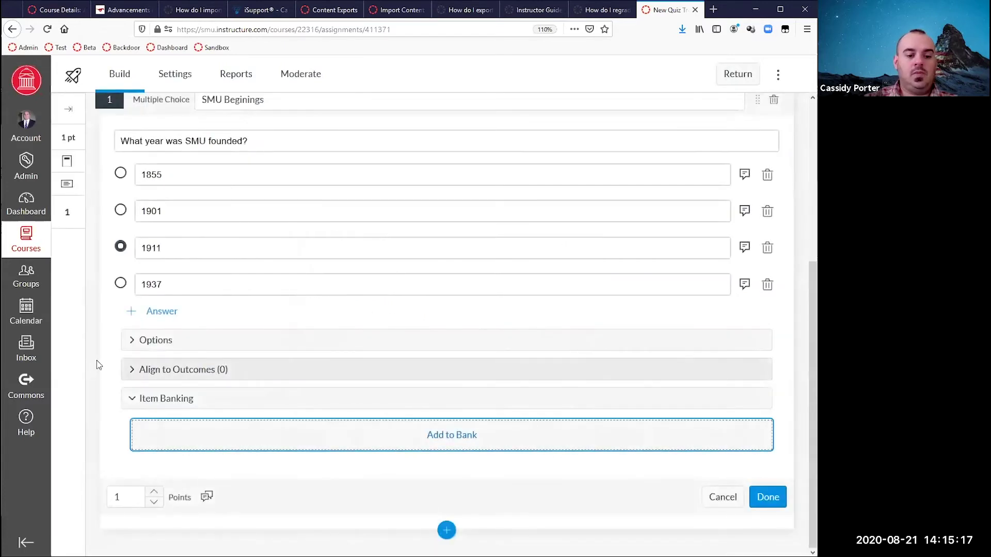
{"action": "left_click", "coordinate": [133, 399]}
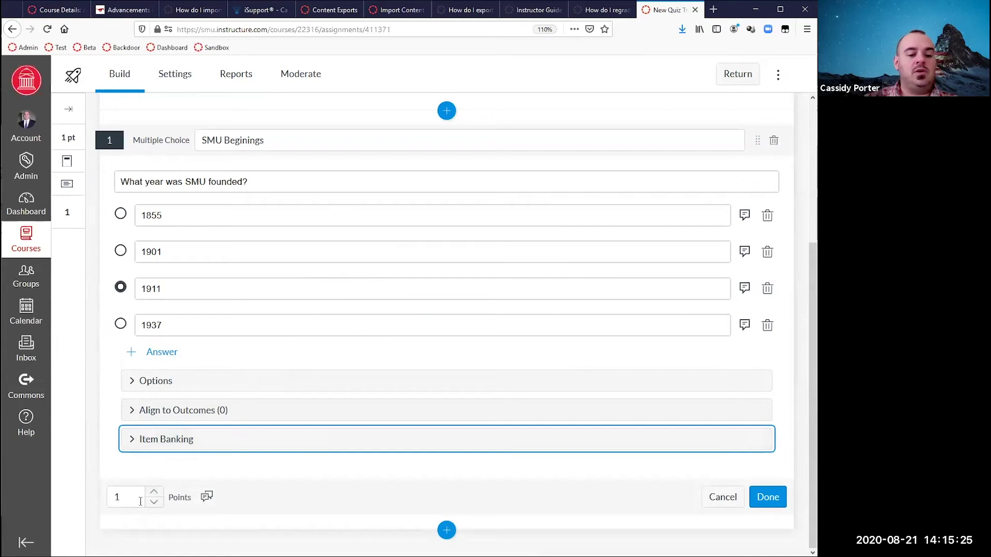
- Raise the SMU Beginings question's points from 1 to 3
{"action": "left_click", "coordinate": [153, 493]}
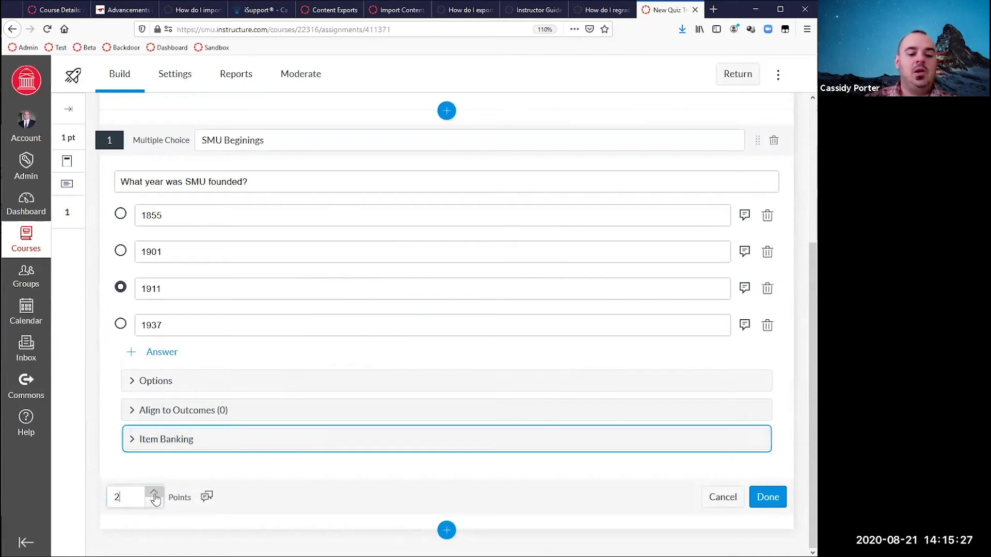
{"action": "left_click", "coordinate": [280, 490]}
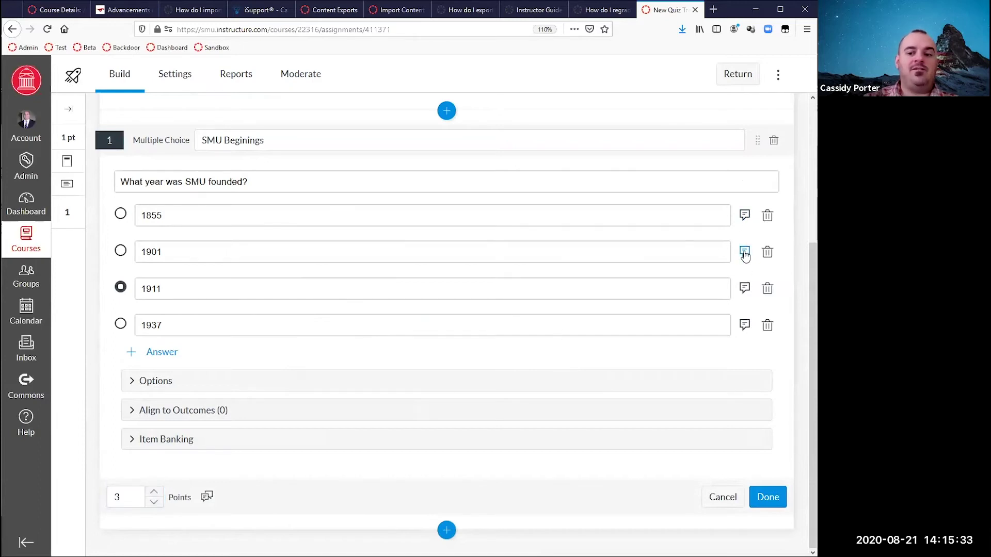
{"action": "left_click", "coordinate": [207, 499]}
- Close the empty Student Feedback editors and save the 3-point SMU Beginings question
{"action": "left_click", "coordinate": [207, 499]}
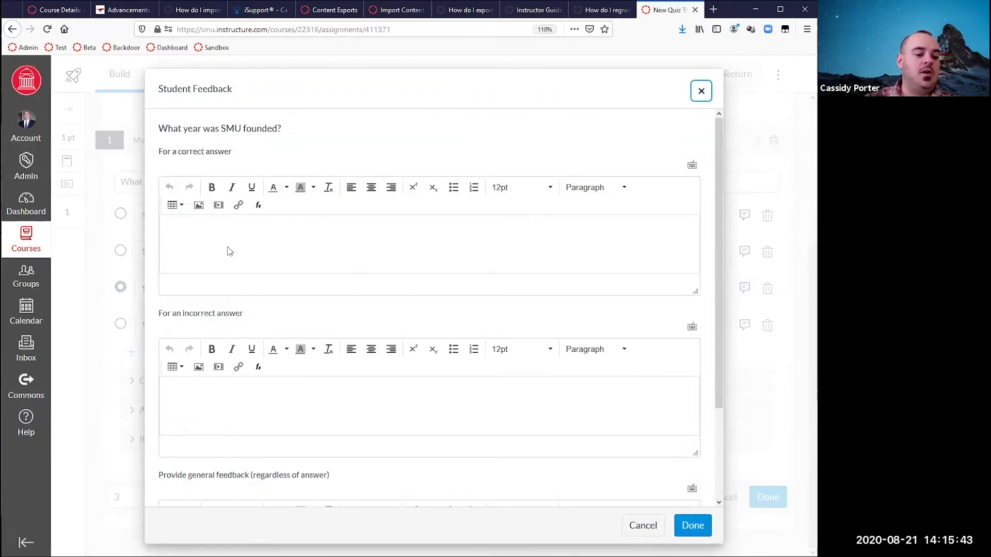
{"action": "scroll", "coordinate": [228, 250], "scroll_direction": "down", "scroll_amount": 2}
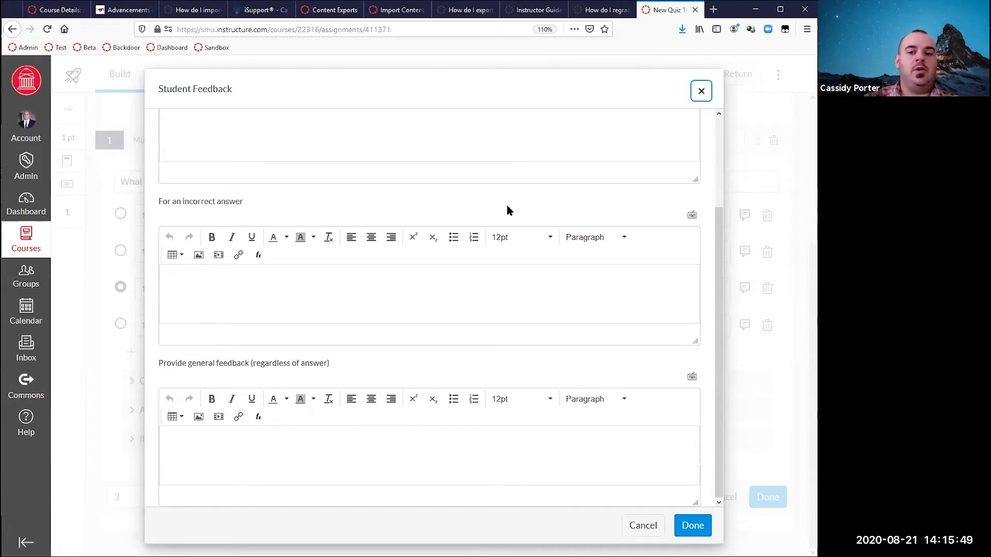
{"action": "left_click", "coordinate": [701, 93]}
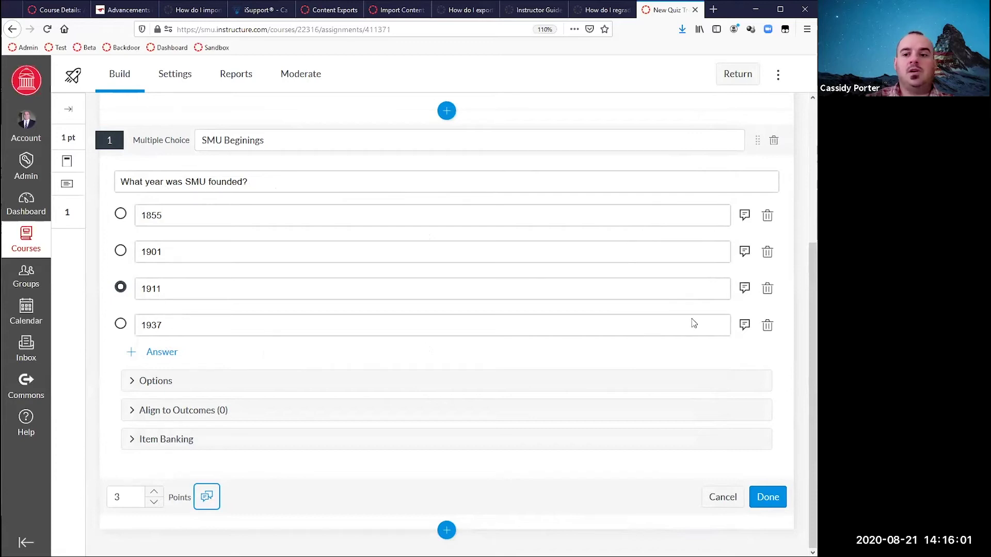
{"action": "left_click", "coordinate": [757, 501]}
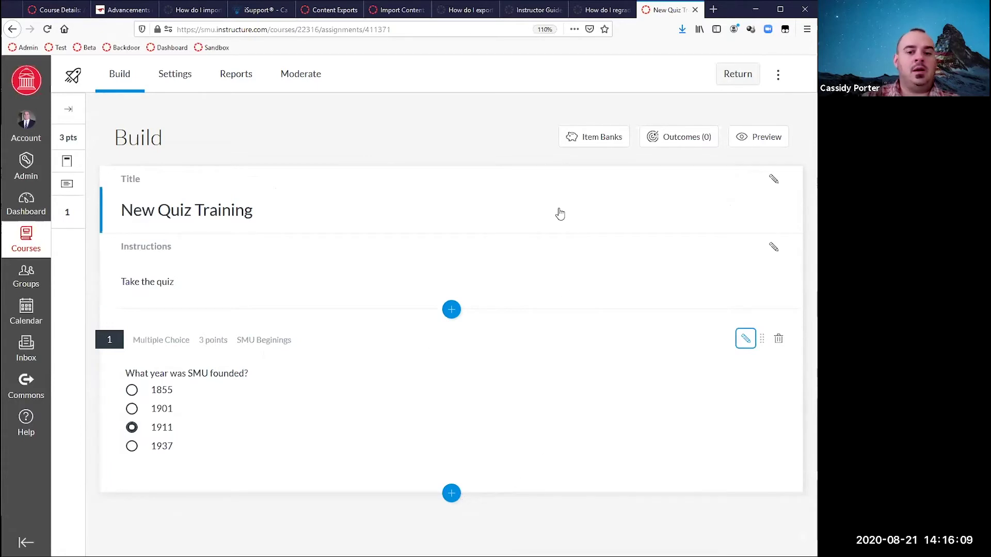
- Add a True or False question titled 'Santa' whose statement says a colleague looks like Santa
{"action": "left_click", "coordinate": [451, 493]}
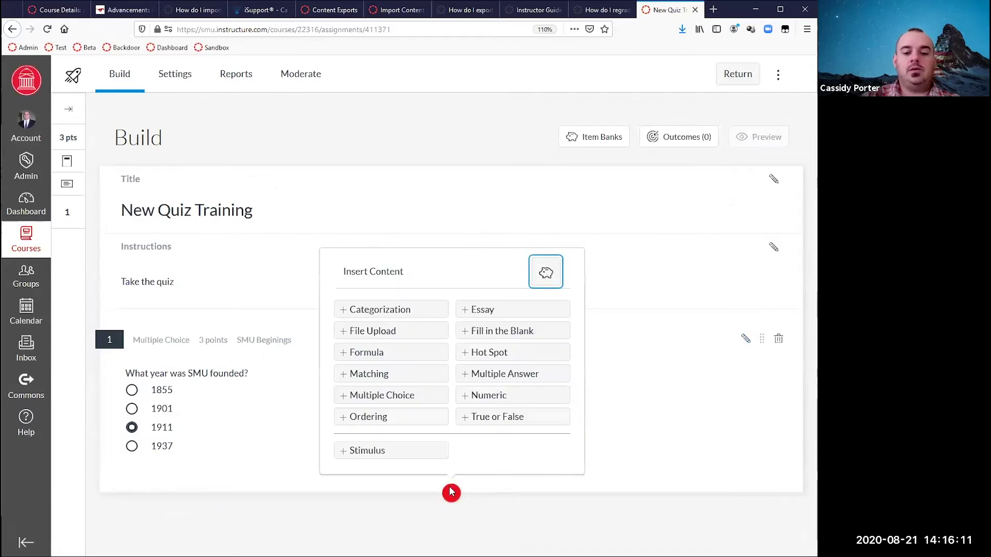
{"action": "left_click", "coordinate": [487, 419]}
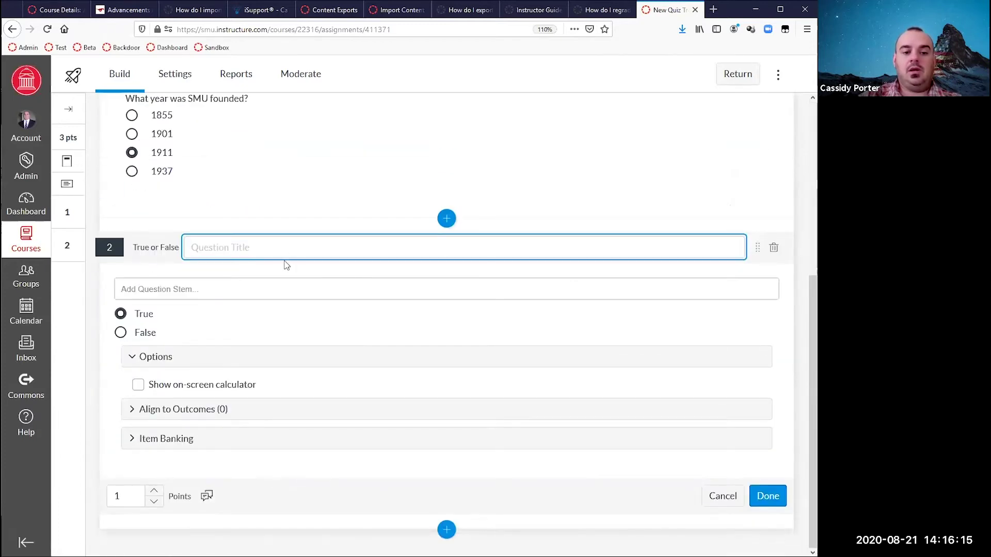
{"action": "type", "text": "Santa"}
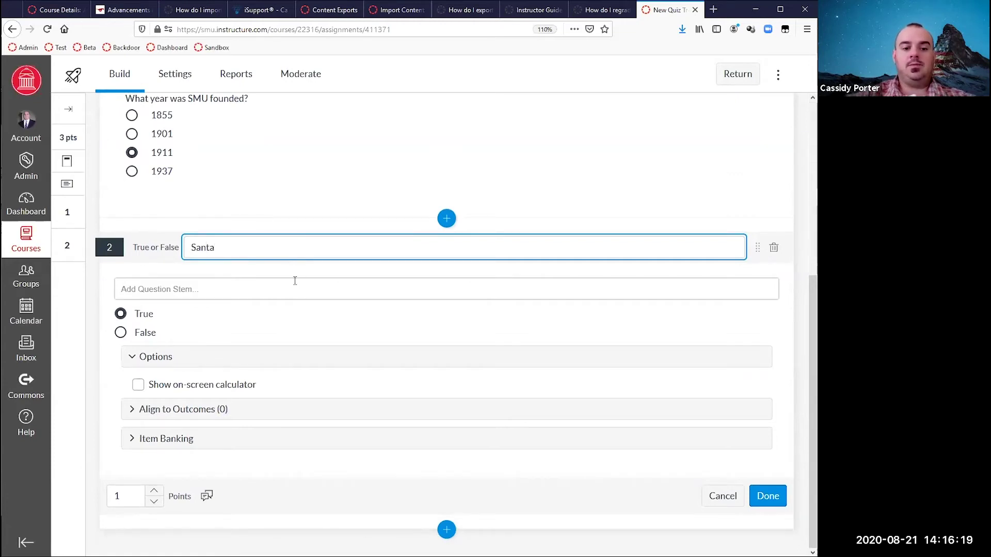
{"action": "left_click", "coordinate": [305, 288]}
{"action": "type", "text": "Steve Snider sometimes lok"}
{"action": "key", "text": "BackSpace"}
{"action": "type", "text": "oks like "}
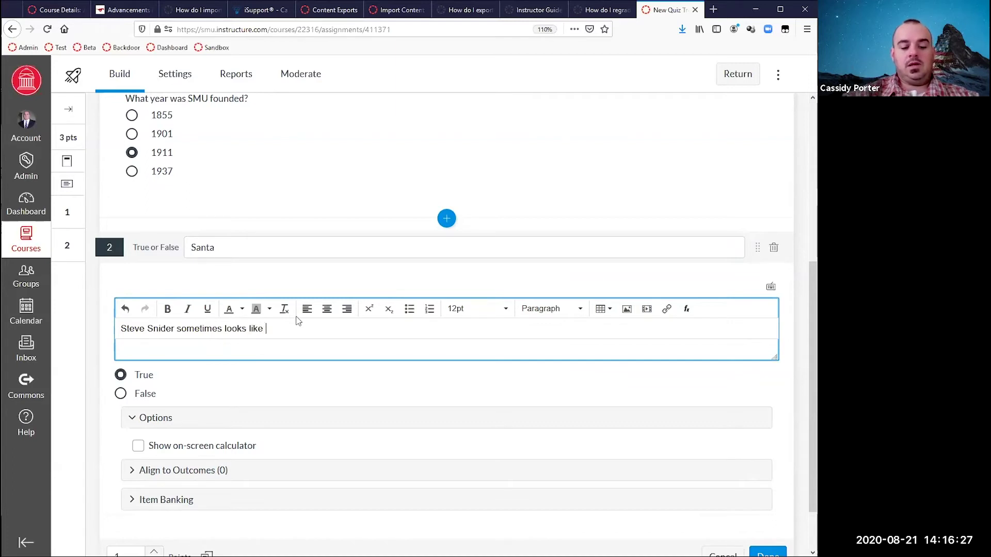
{"action": "type", "text": "Santa."}
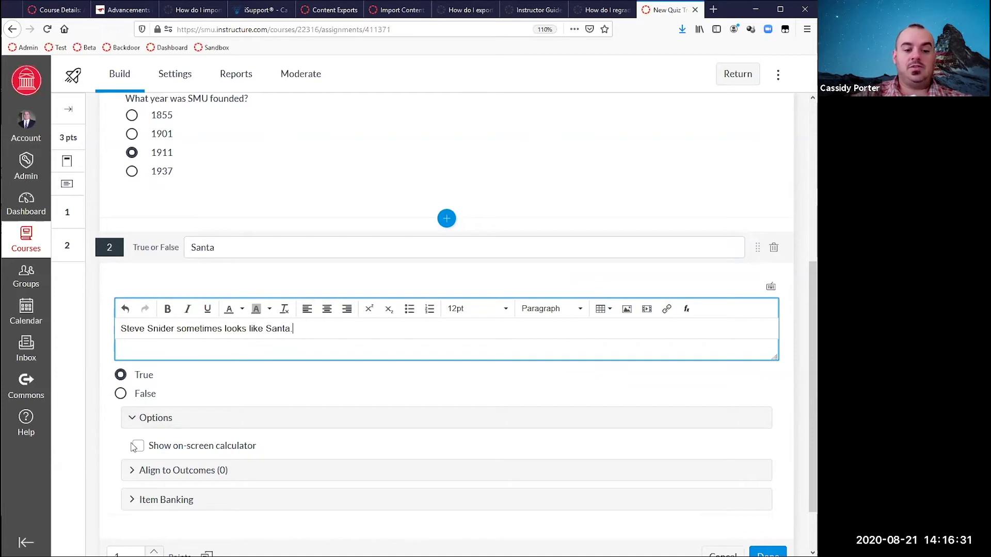
- Set the Santa question to 6 points and save it
{"action": "left_click", "coordinate": [132, 418]}
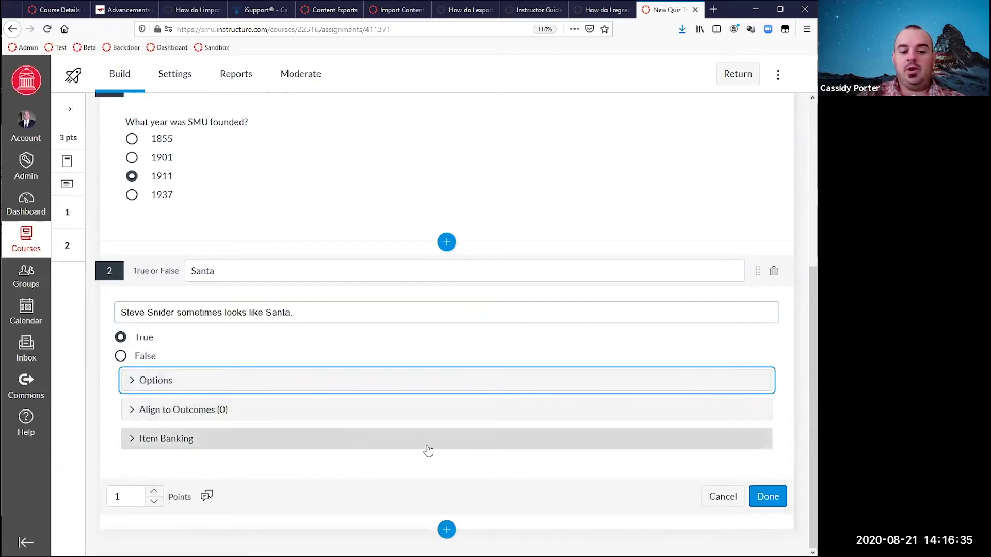
{"action": "left_click", "coordinate": [154, 496]}
{"action": "key", "text": "BackSpace"}
{"action": "type", "text": "6"}
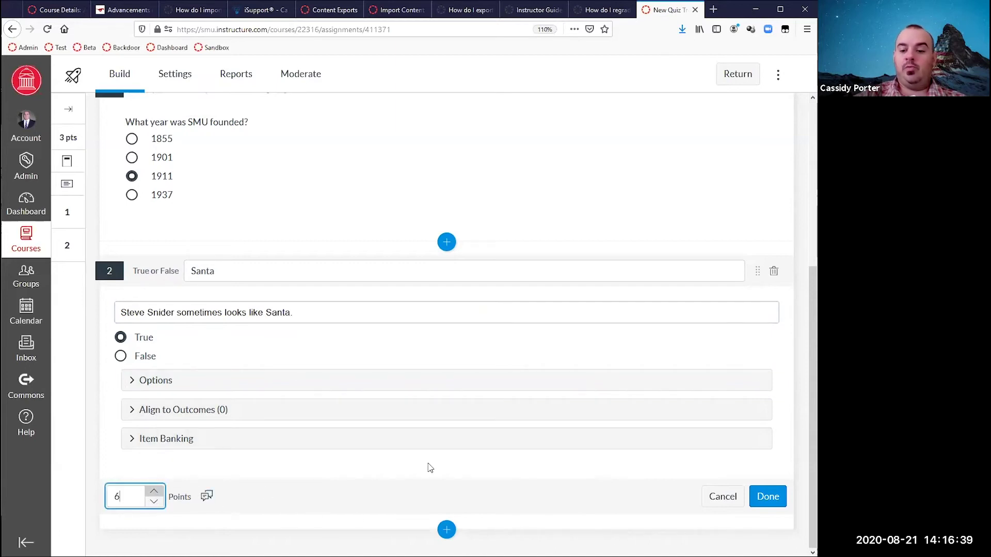
{"action": "left_click", "coordinate": [773, 495]}
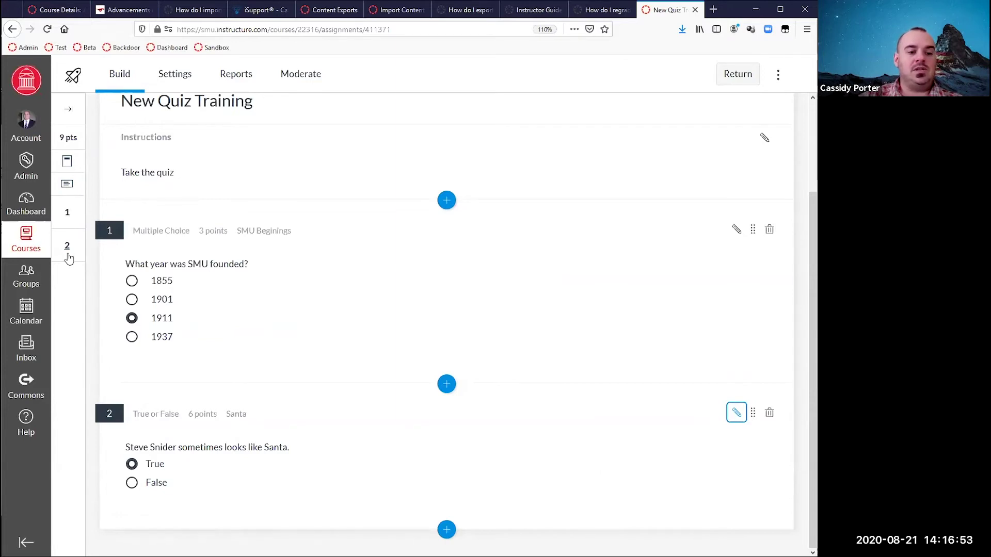
- In the Question Navigator, drag the Santa question above the SMU question
{"action": "left_click", "coordinate": [71, 109]}
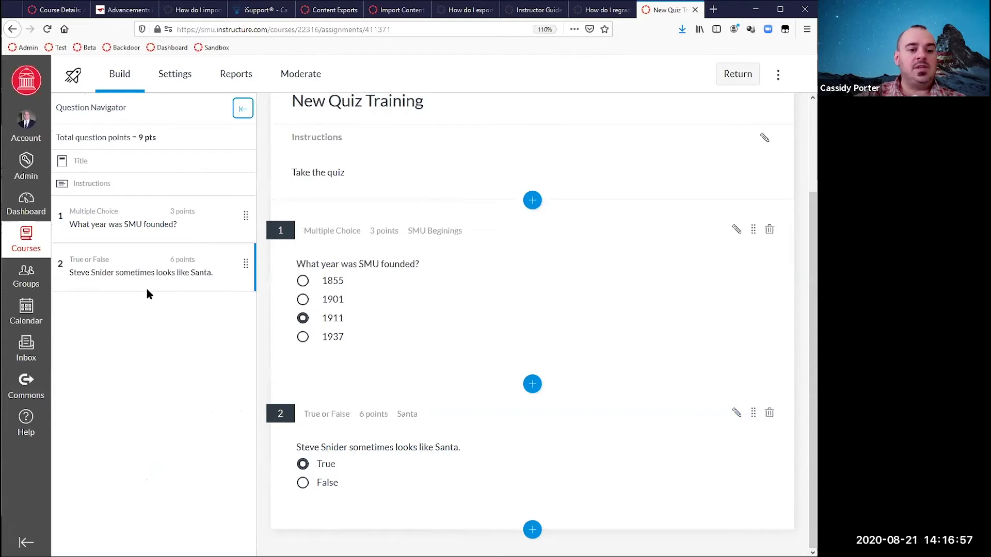
{"action": "left_click", "coordinate": [247, 261]}
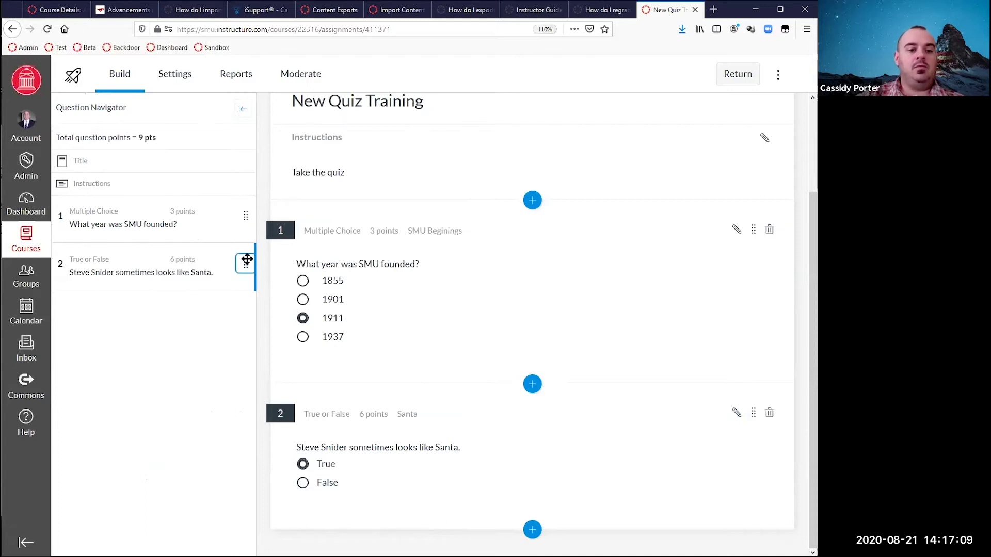
{"action": "left_click_drag", "start_coordinate": [246, 260], "coordinate": [247, 217]}
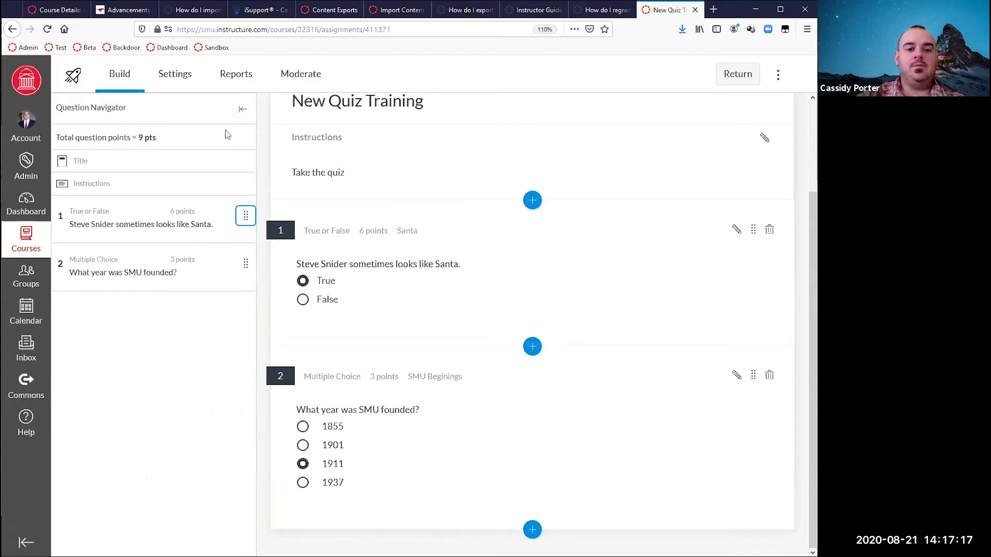
{"action": "left_click", "coordinate": [243, 112]}
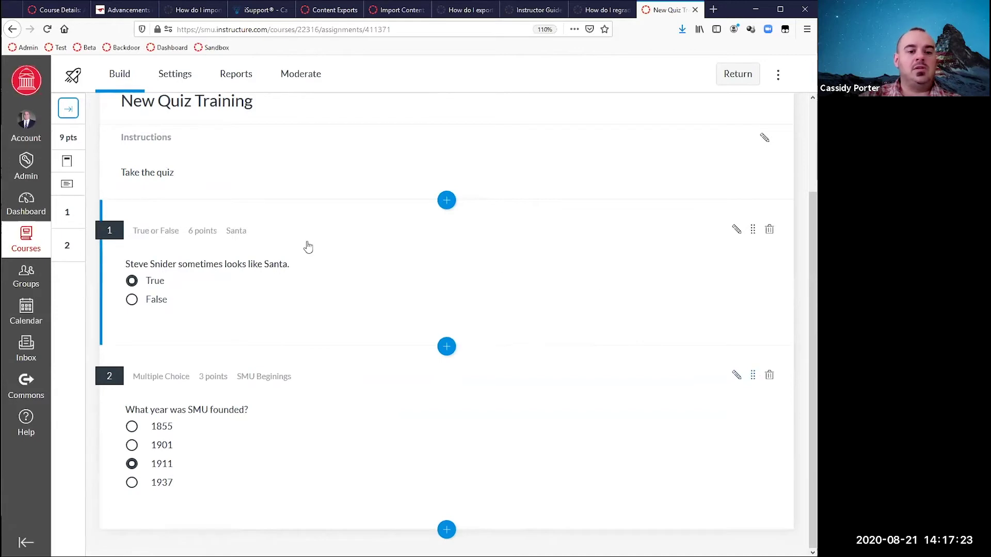
{"action": "left_click", "coordinate": [67, 110]}
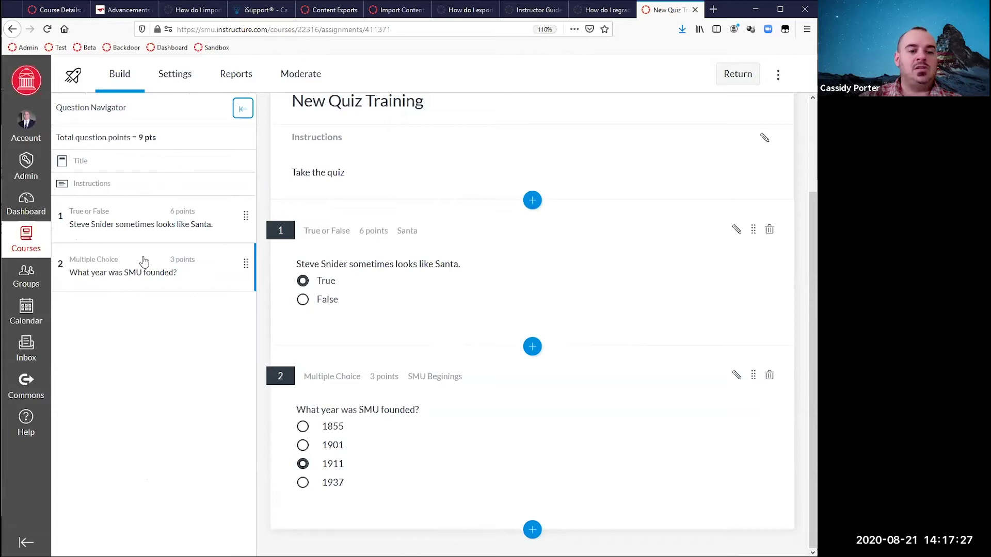
{"action": "left_click", "coordinate": [242, 109]}
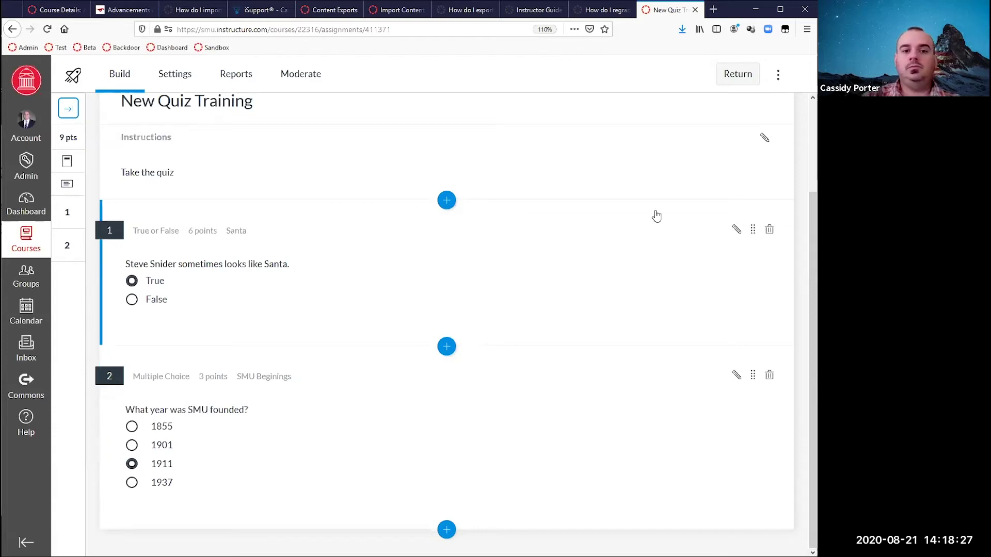
{"action": "scroll", "coordinate": [533, 178], "scroll_direction": "up", "scroll_amount": 2}
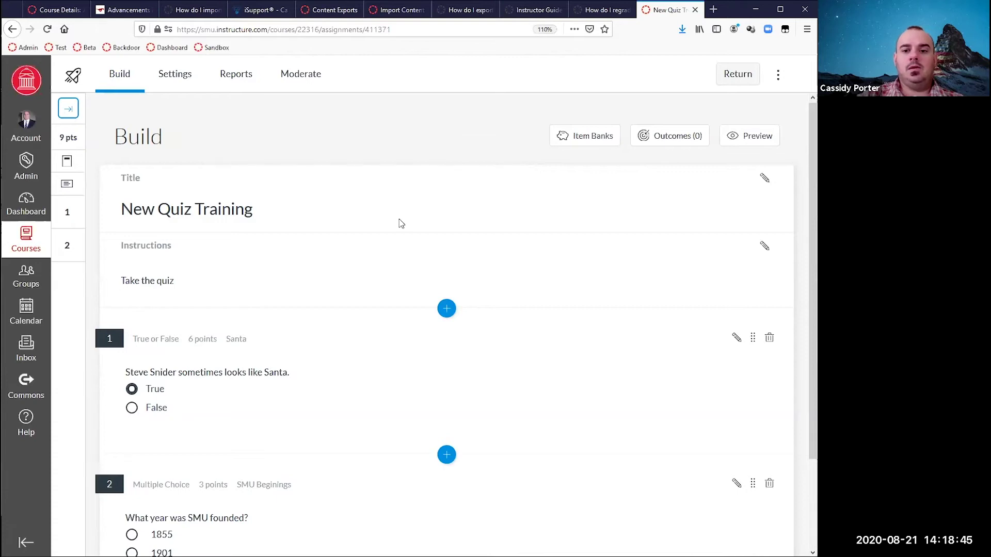
{"action": "scroll", "coordinate": [401, 222], "scroll_direction": "down", "scroll_amount": 3}
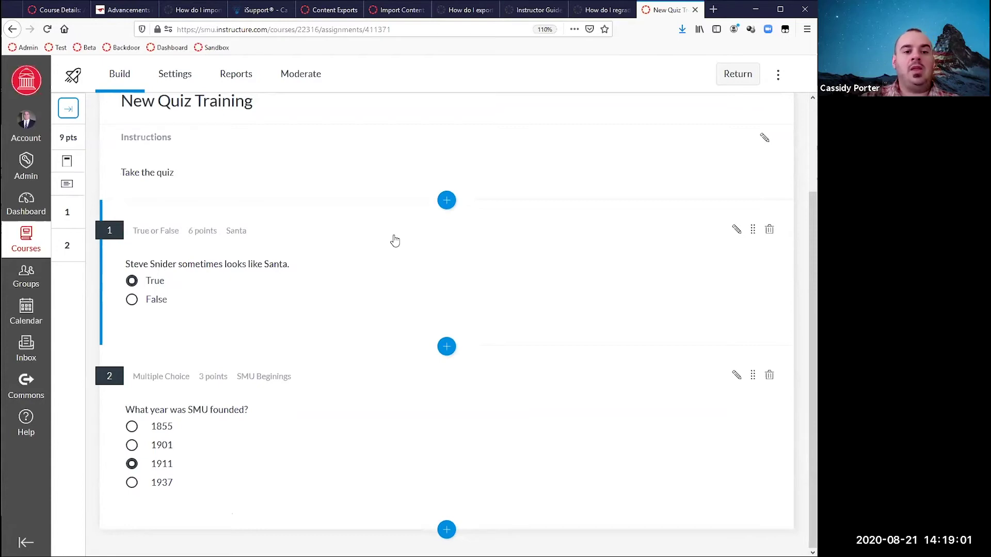
{"action": "scroll", "coordinate": [395, 241], "scroll_direction": "up", "scroll_amount": 2}
{"action": "scroll", "coordinate": [277, 281], "scroll_direction": "down", "scroll_amount": 2}
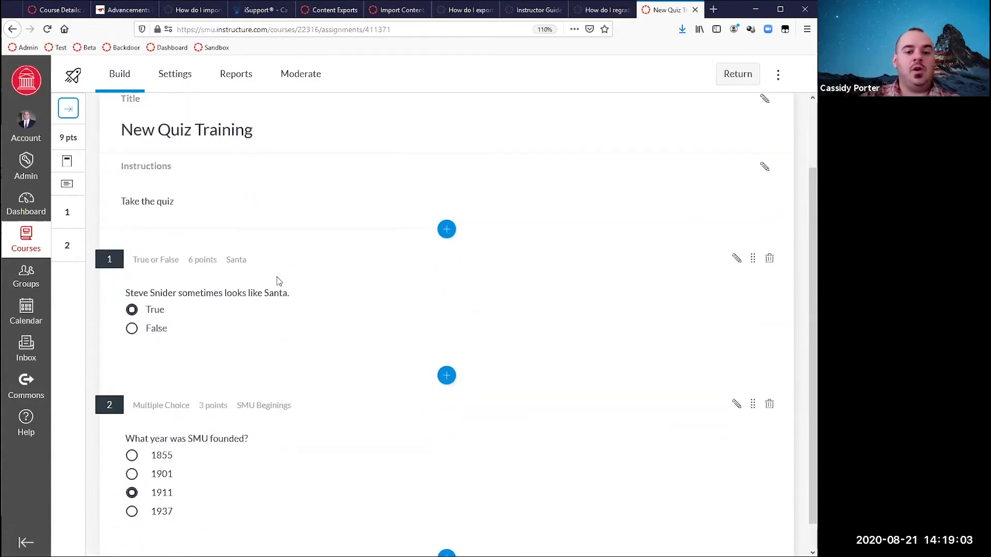
{"action": "scroll", "coordinate": [277, 281], "scroll_direction": "down", "scroll_amount": 1}
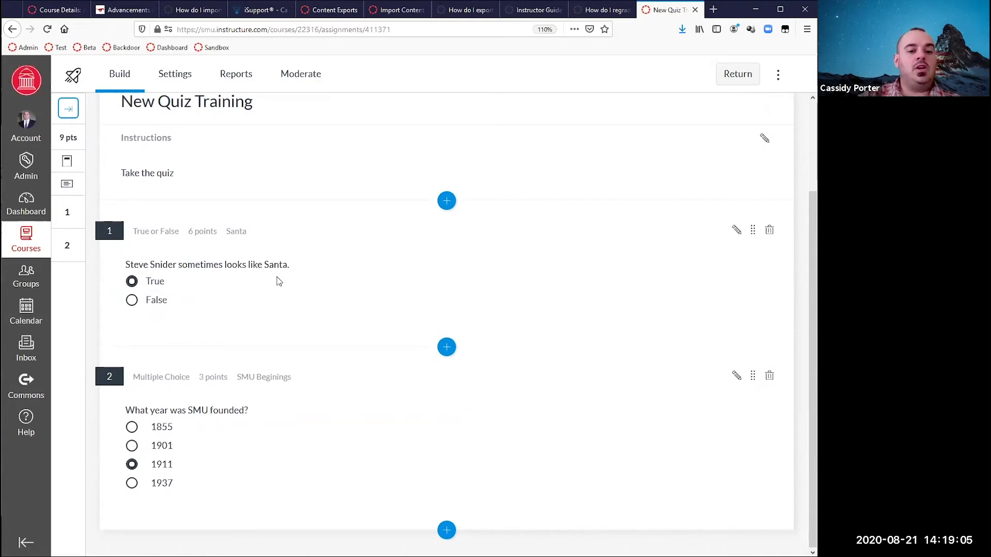
{"action": "scroll", "coordinate": [276, 281], "scroll_direction": "up", "scroll_amount": 3}
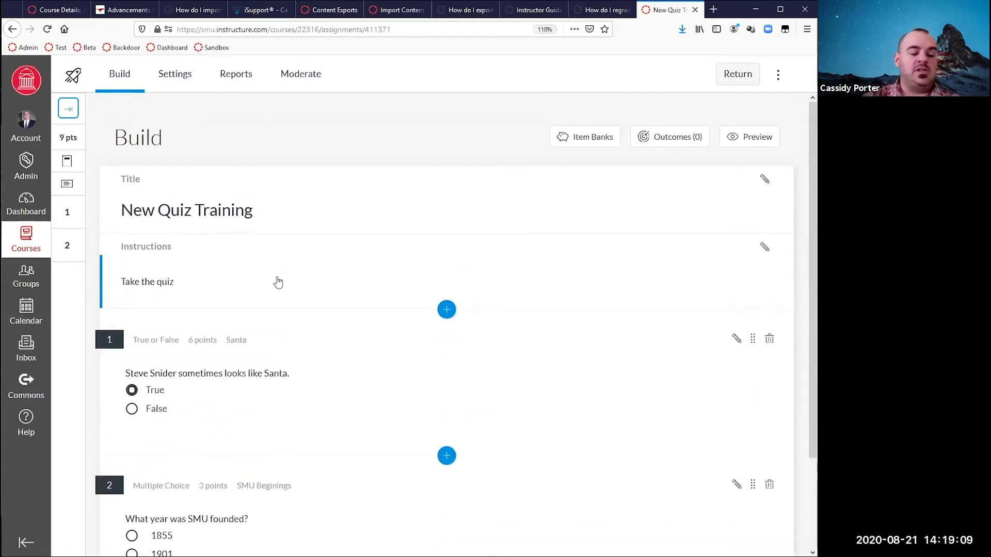
{"action": "scroll", "coordinate": [278, 282], "scroll_direction": "down", "scroll_amount": 2}
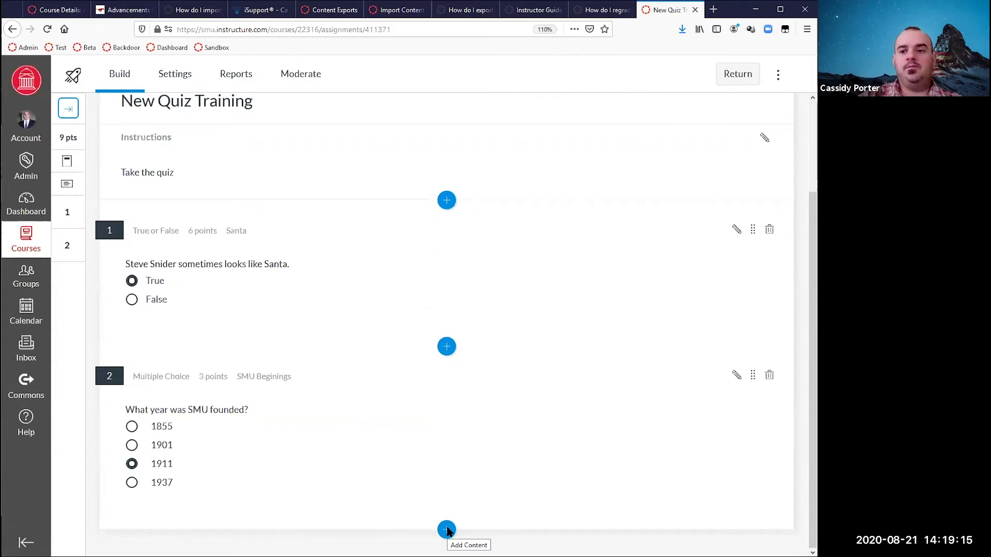
{"action": "scroll", "coordinate": [499, 461], "scroll_direction": "up", "scroll_amount": 2}
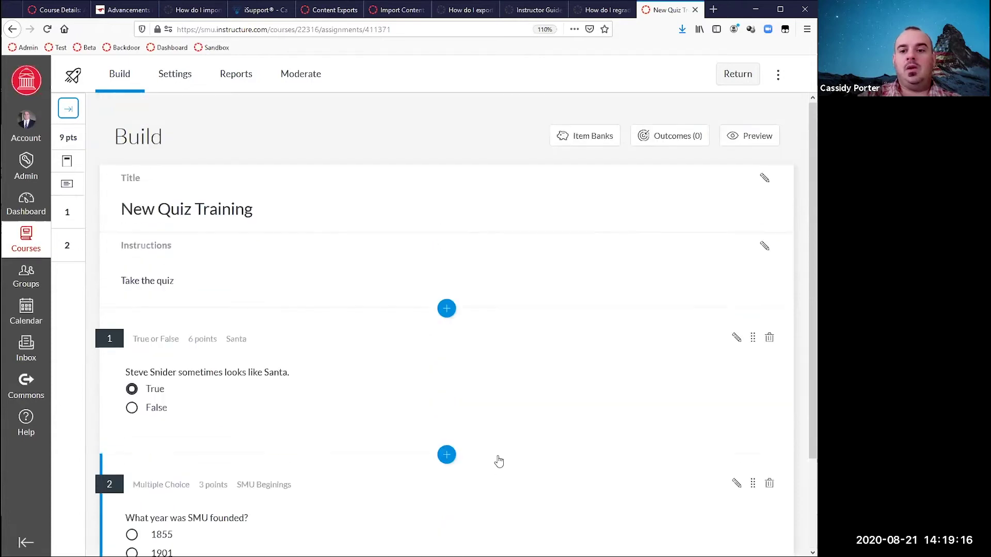
{"action": "left_click", "coordinate": [597, 137]}
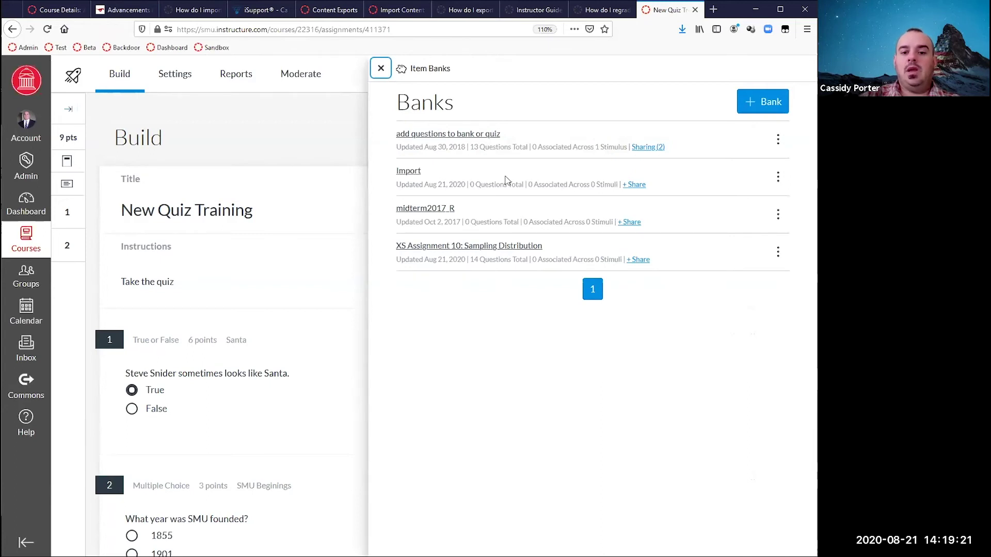
{"action": "left_click", "coordinate": [436, 247]}
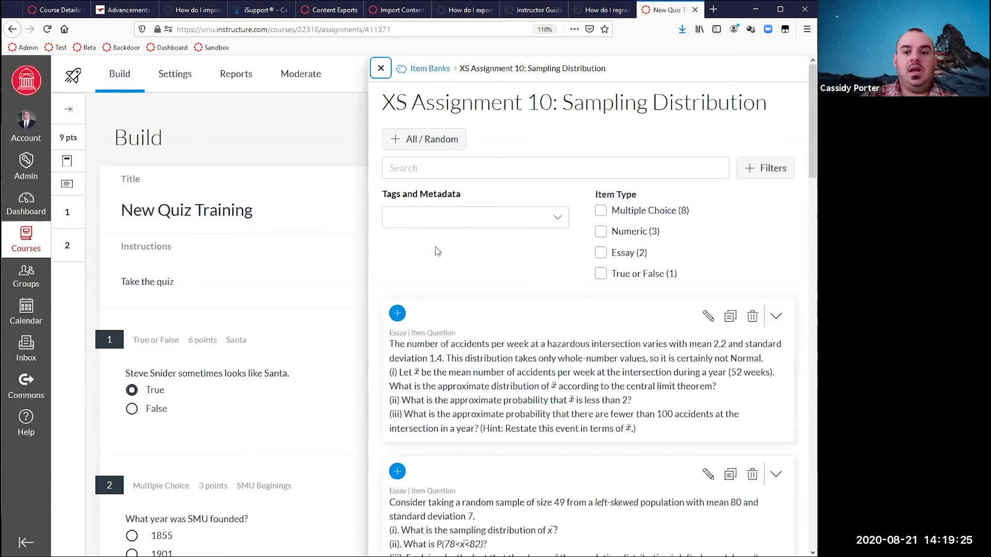
{"action": "scroll", "coordinate": [436, 252], "scroll_direction": "down", "scroll_amount": 10}
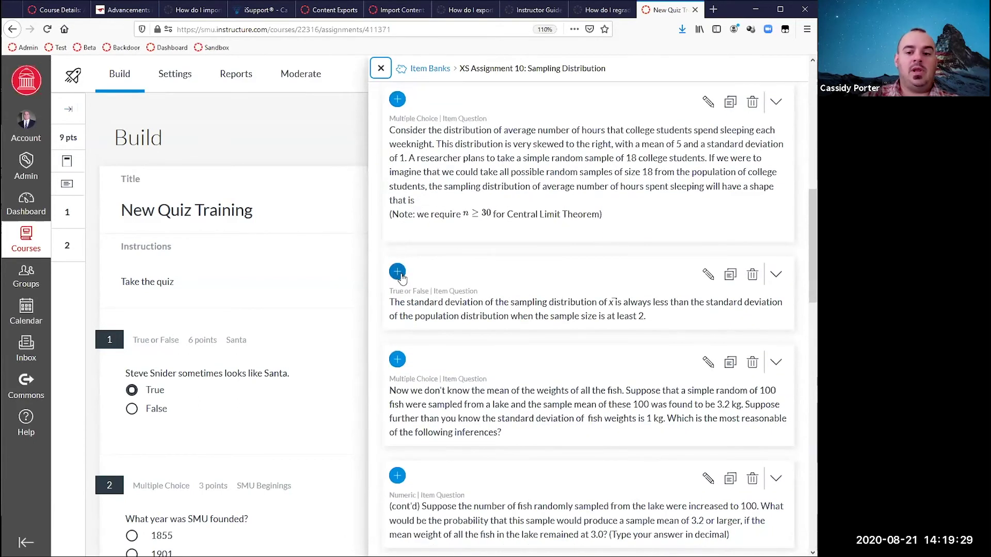
{"action": "scroll", "coordinate": [491, 230], "scroll_direction": "up", "scroll_amount": 7}
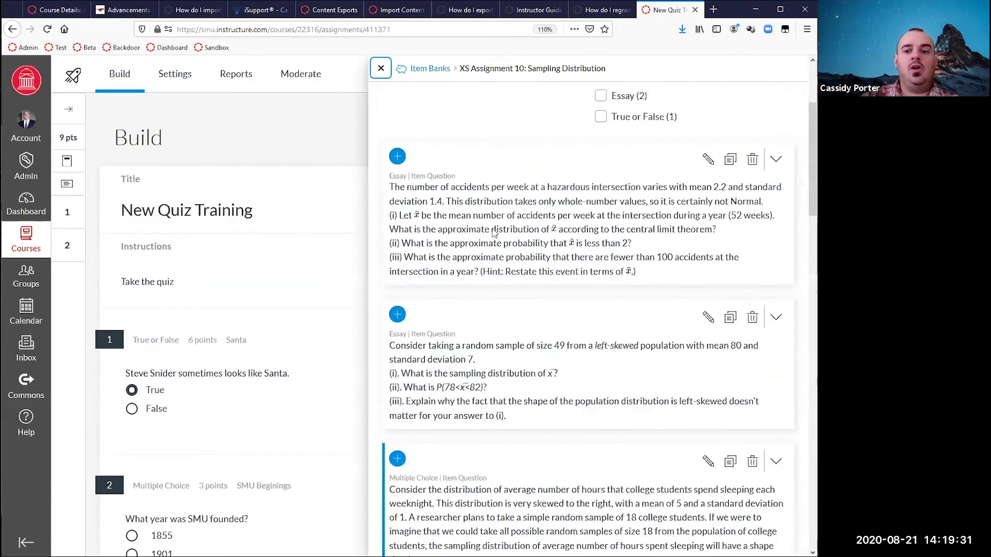
{"action": "scroll", "coordinate": [493, 232], "scroll_direction": "up", "scroll_amount": 3}
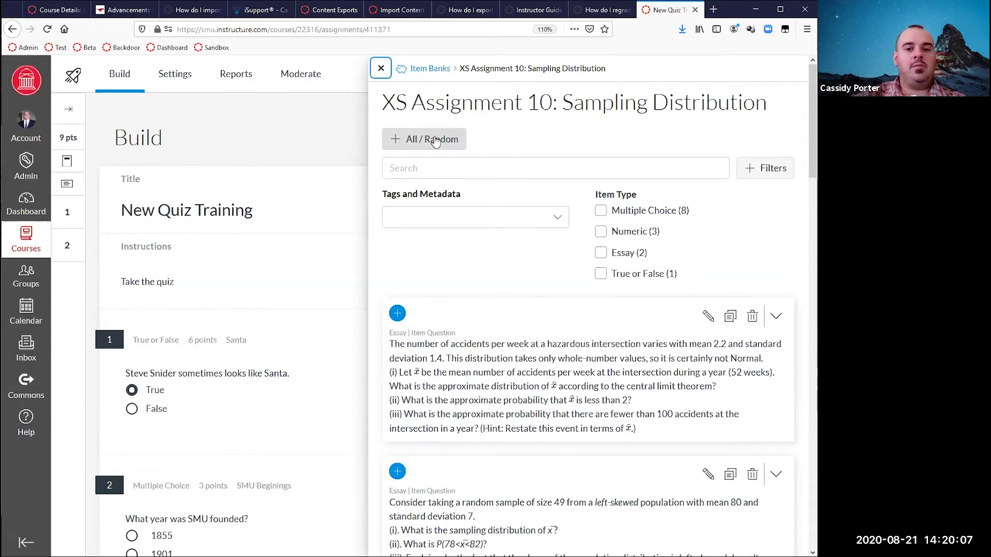
- Add all 14 XS Assignment 10 bank questions as one group, then close the item bank panel
{"action": "left_click", "coordinate": [408, 146]}
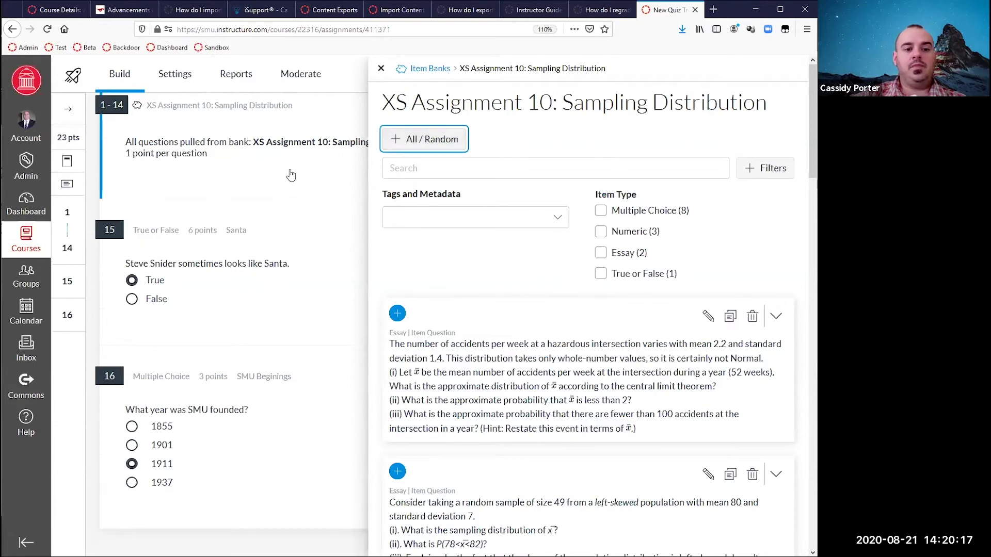
{"action": "scroll", "coordinate": [291, 175], "scroll_direction": "up", "scroll_amount": 2}
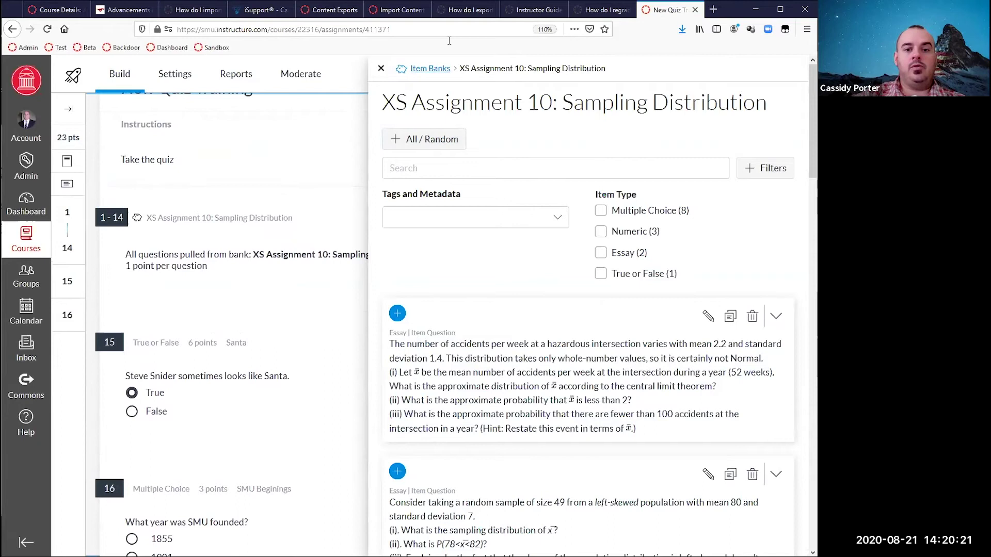
{"action": "left_click", "coordinate": [381, 68]}
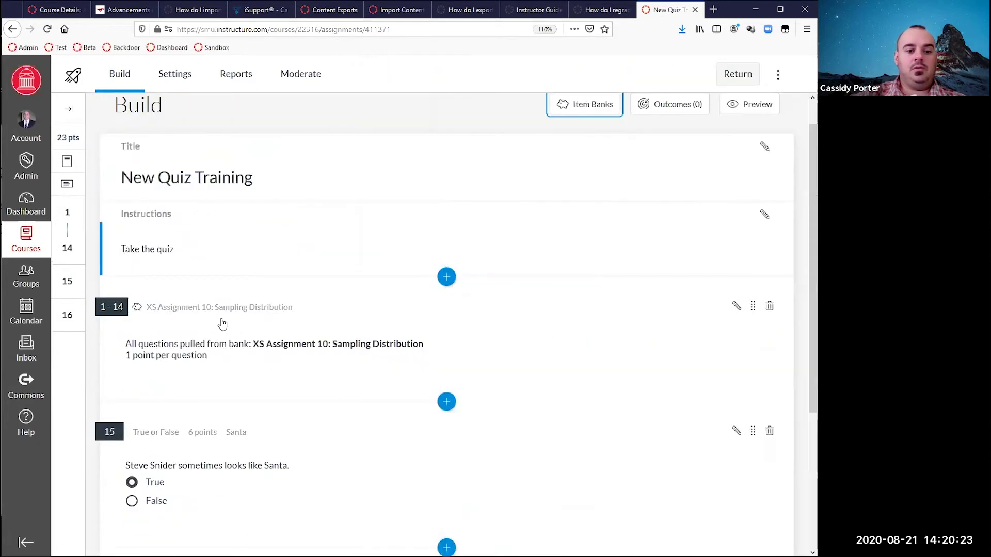
{"action": "scroll", "coordinate": [223, 324], "scroll_direction": "down", "scroll_amount": 4}
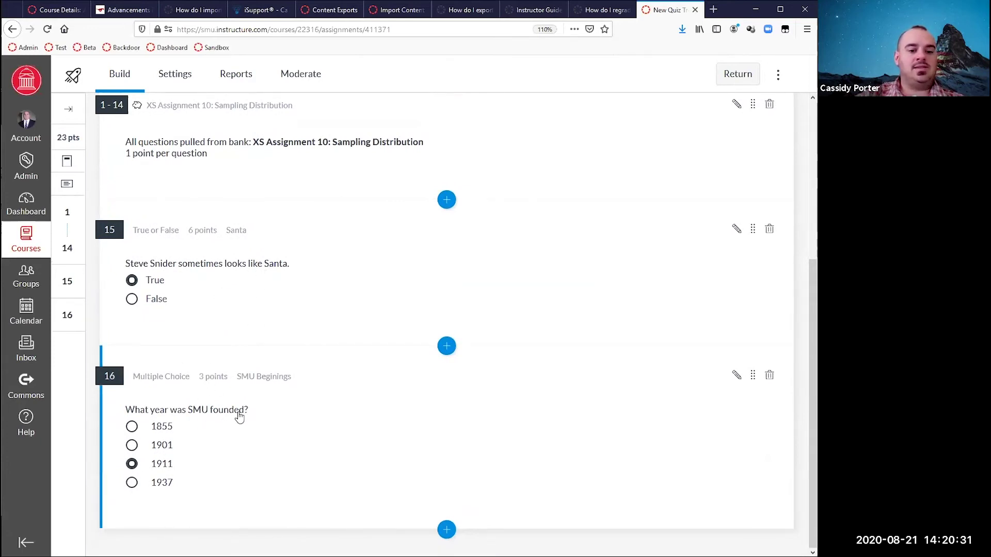
{"action": "scroll", "coordinate": [239, 417], "scroll_direction": "up", "scroll_amount": 5}
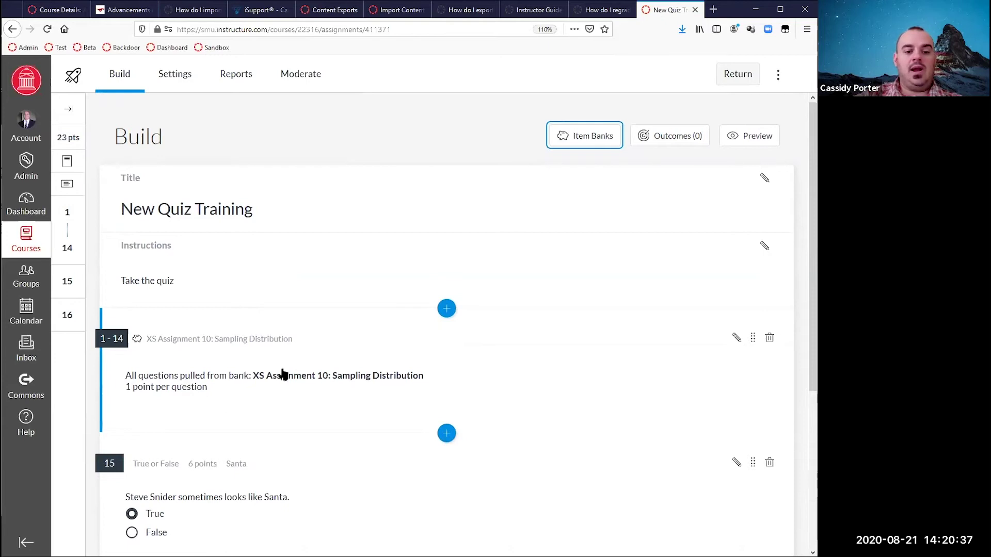
- Set the XS Assignment 10 group to randomly draw 8 questions worth 2 points each
{"action": "left_click", "coordinate": [737, 339]}
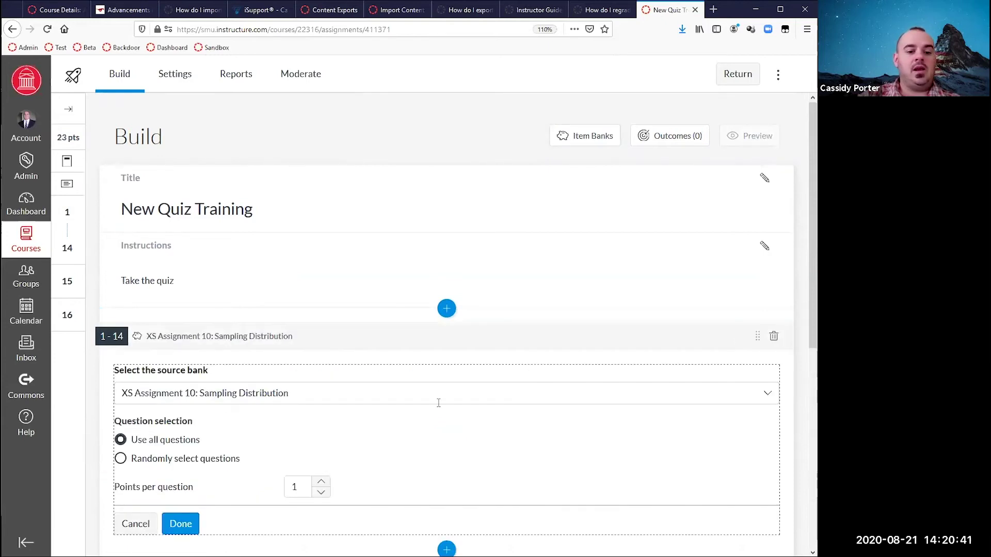
{"action": "scroll", "coordinate": [438, 403], "scroll_direction": "down", "scroll_amount": 3}
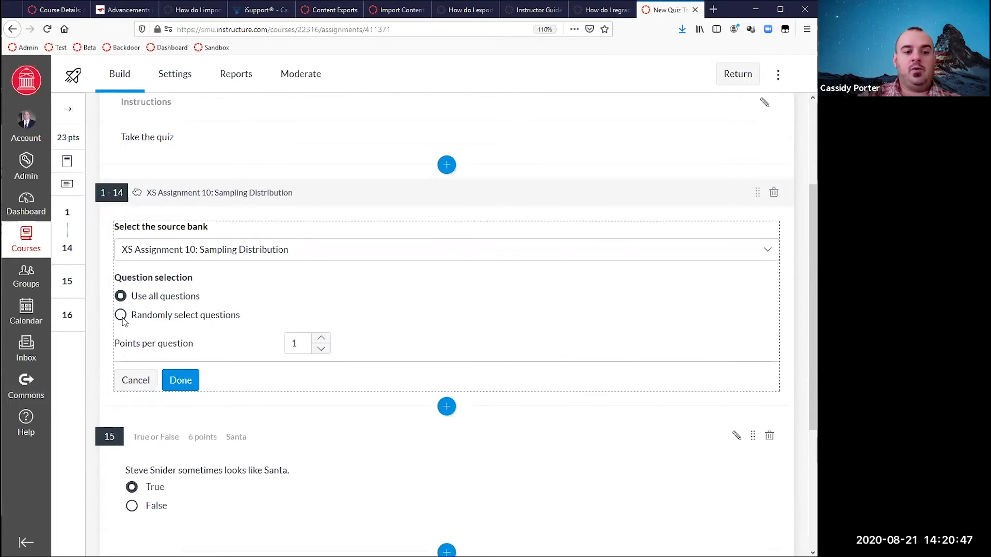
{"action": "left_click", "coordinate": [122, 317]}
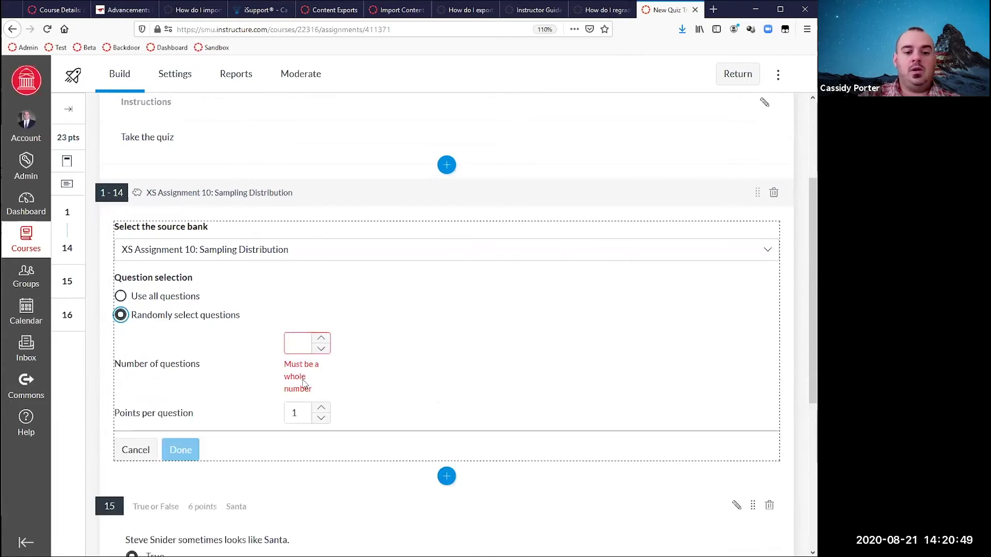
{"action": "left_click", "coordinate": [299, 342]}
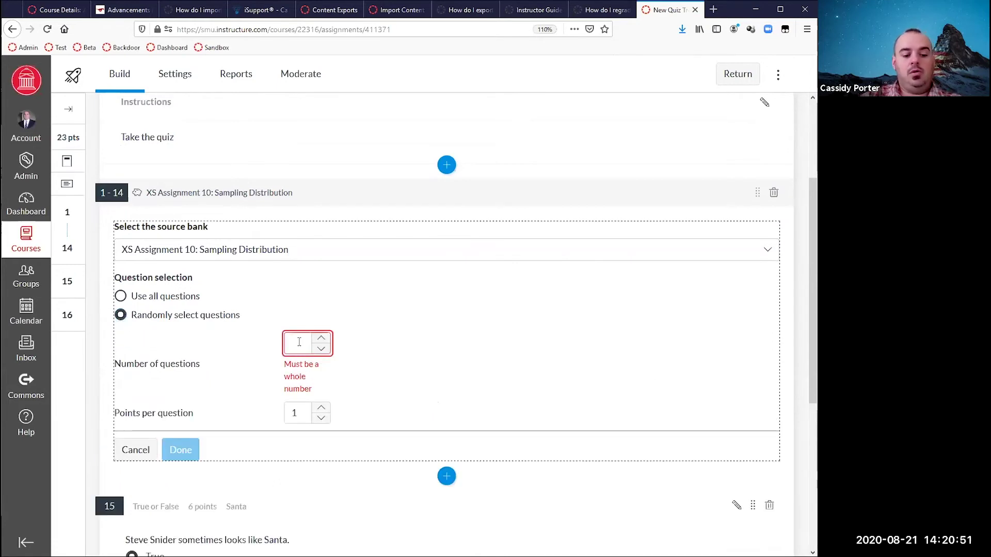
{"action": "type", "text": "8"}
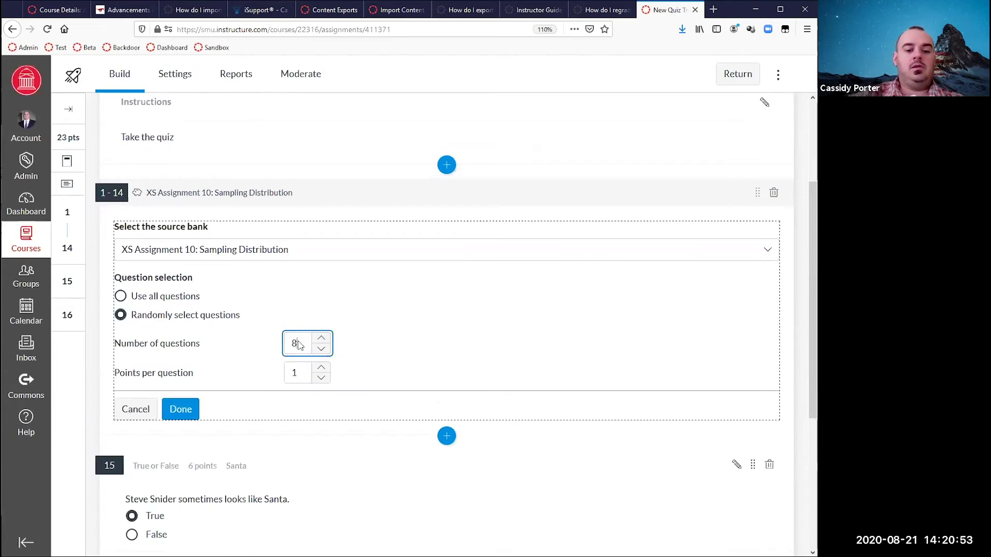
{"action": "left_click", "coordinate": [321, 368]}
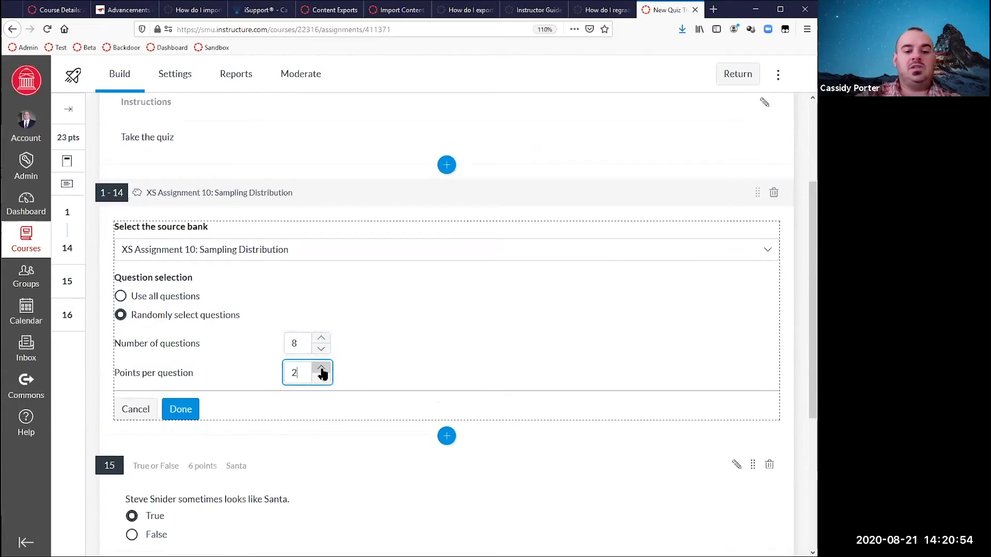
{"action": "left_click", "coordinate": [182, 411]}
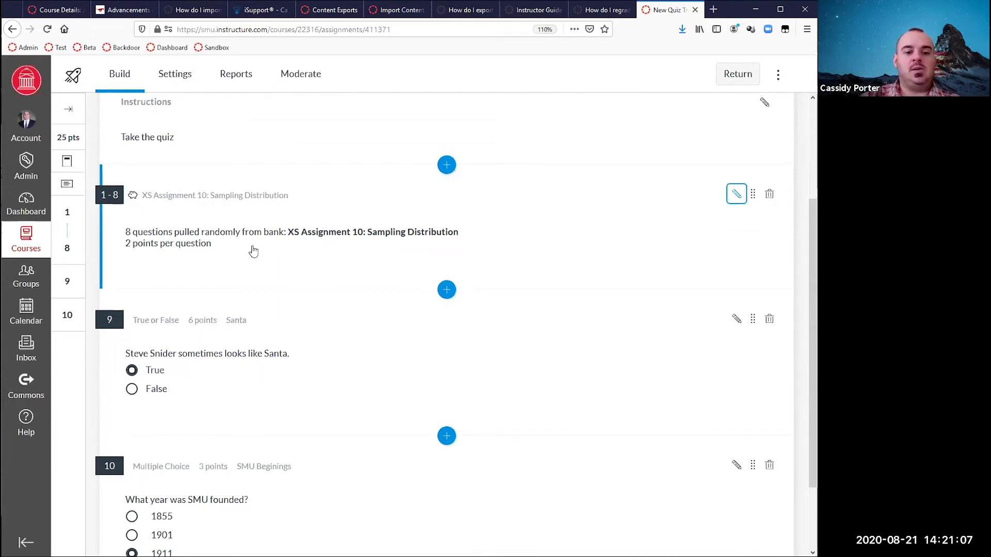
{"action": "scroll", "coordinate": [227, 321], "scroll_direction": "down", "scroll_amount": 3}
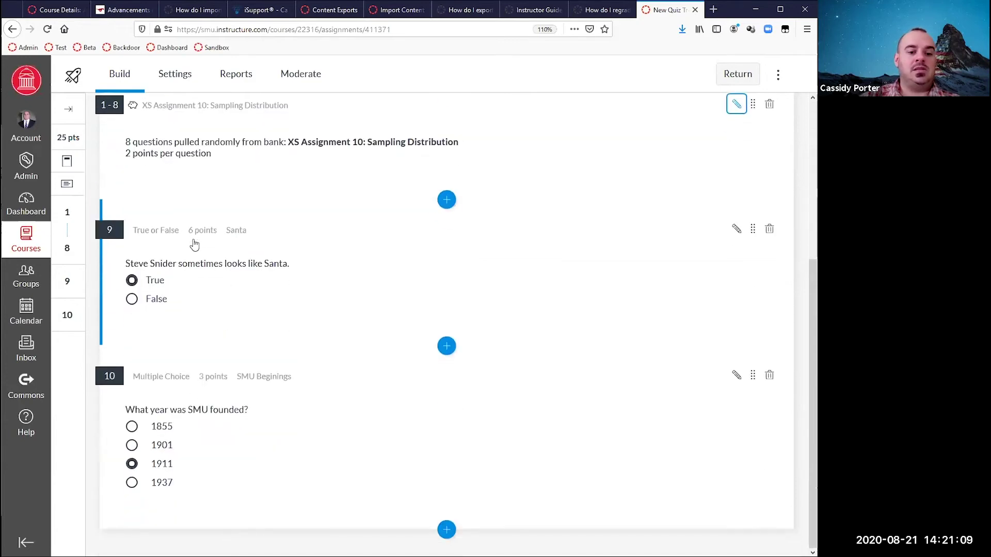
{"action": "scroll", "coordinate": [254, 402], "scroll_direction": "up", "scroll_amount": 8}
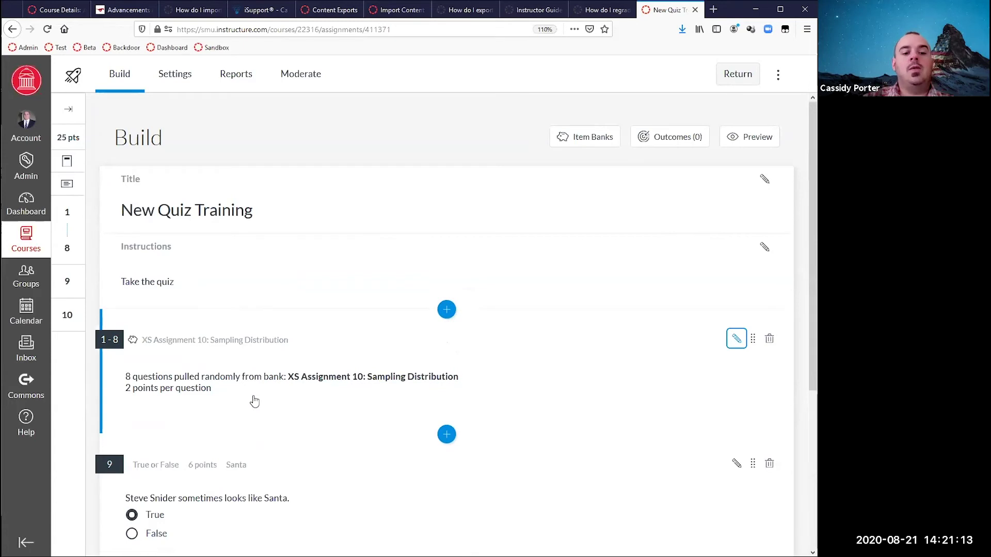
{"action": "scroll", "coordinate": [255, 402], "scroll_direction": "down", "scroll_amount": 7}
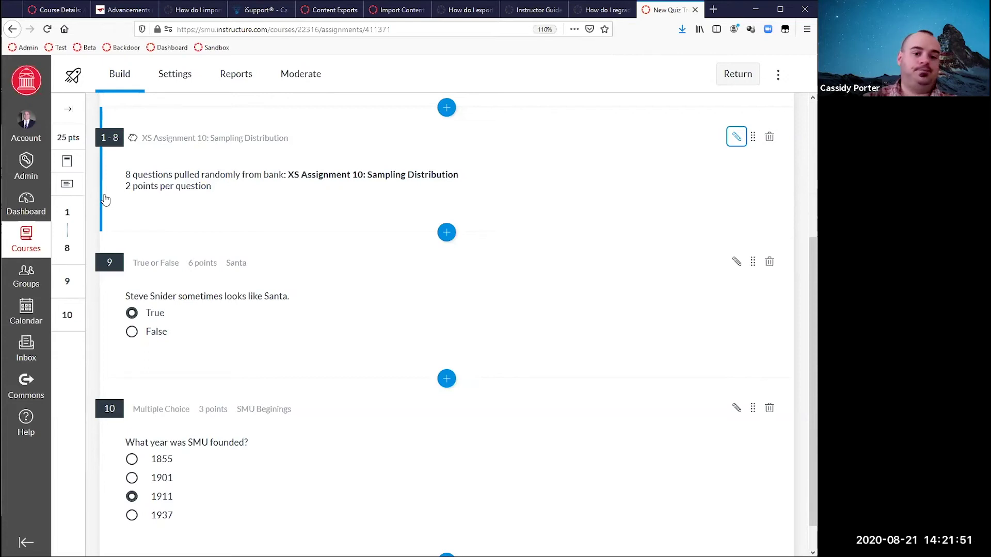
{"action": "scroll", "coordinate": [104, 199], "scroll_direction": "up", "scroll_amount": 4}
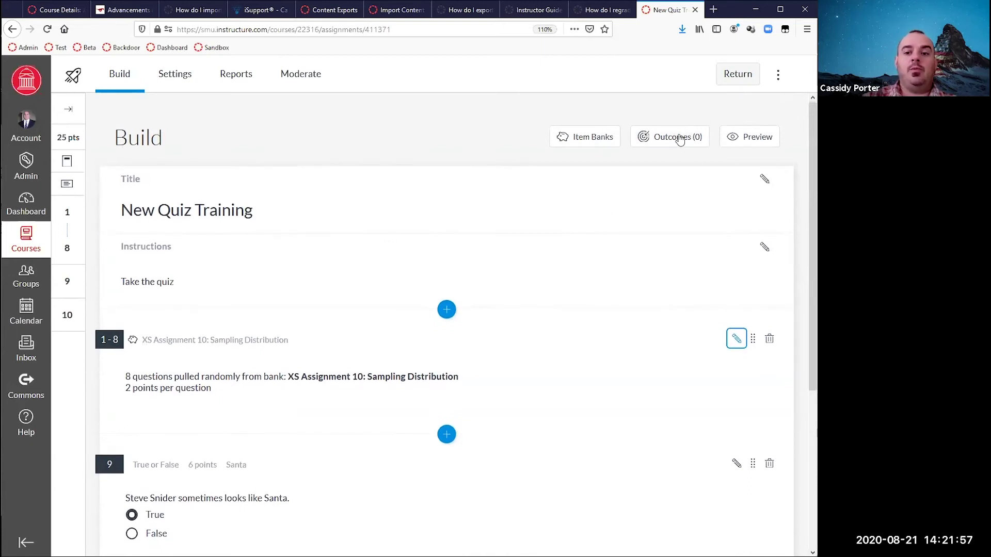
- Start a student preview and answer questions 1–3, correcting question 2's answer to 6846
{"action": "left_click", "coordinate": [758, 139]}
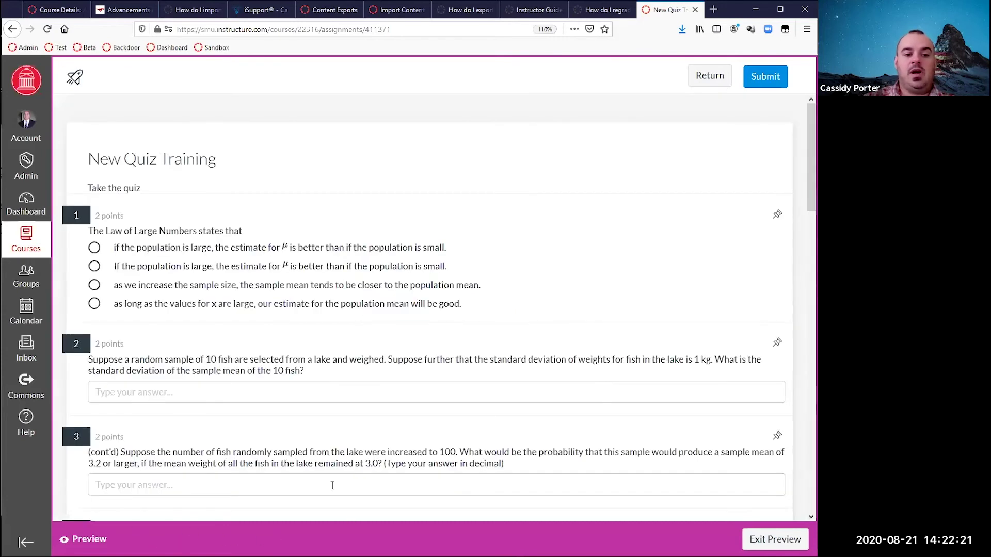
{"action": "left_click", "coordinate": [94, 266]}
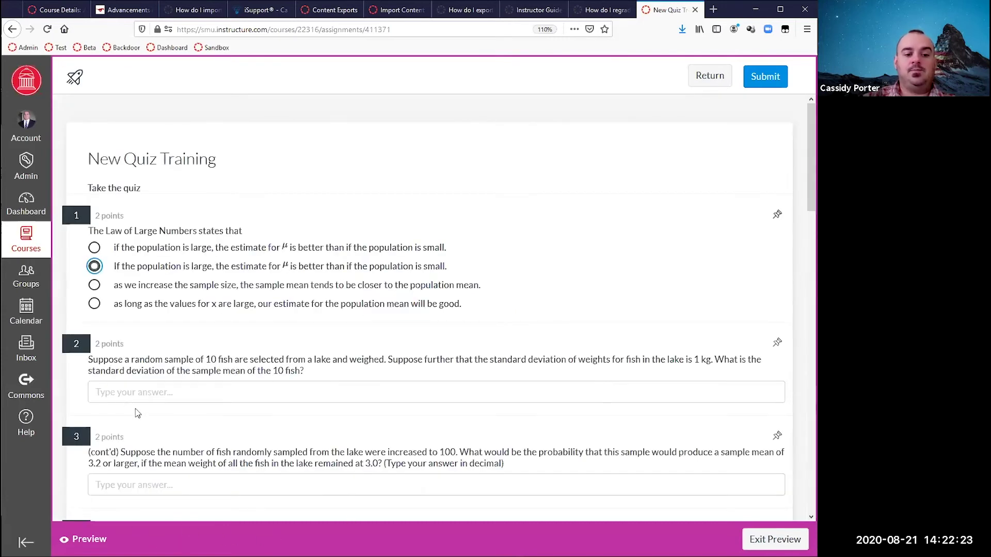
{"action": "left_click", "coordinate": [159, 391]}
{"action": "type", "text": "ki"}
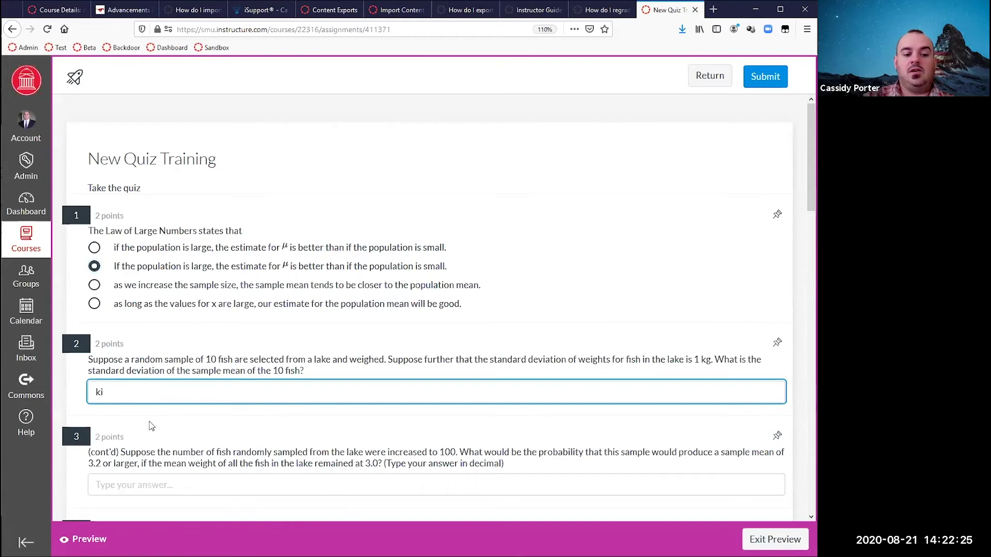
{"action": "left_click", "coordinate": [182, 489]}
{"action": "type", "text": "kib"}
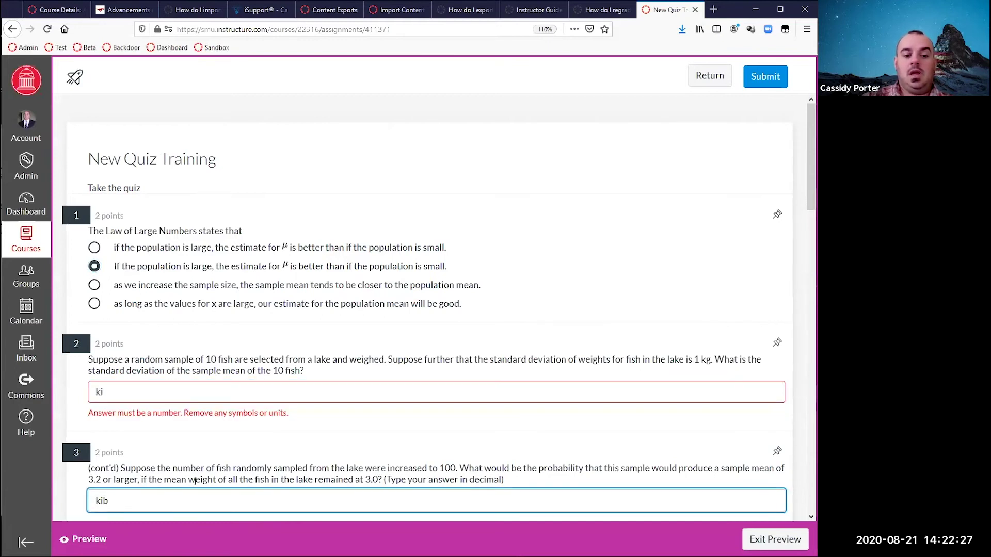
{"action": "left_click", "coordinate": [236, 397]}
{"action": "key", "text": "BackSpace"}
{"action": "key", "text": "BackSpace"}
{"action": "type", "text": "6846"}
{"action": "scroll", "coordinate": [236, 396], "scroll_direction": "down", "scroll_amount": 15}
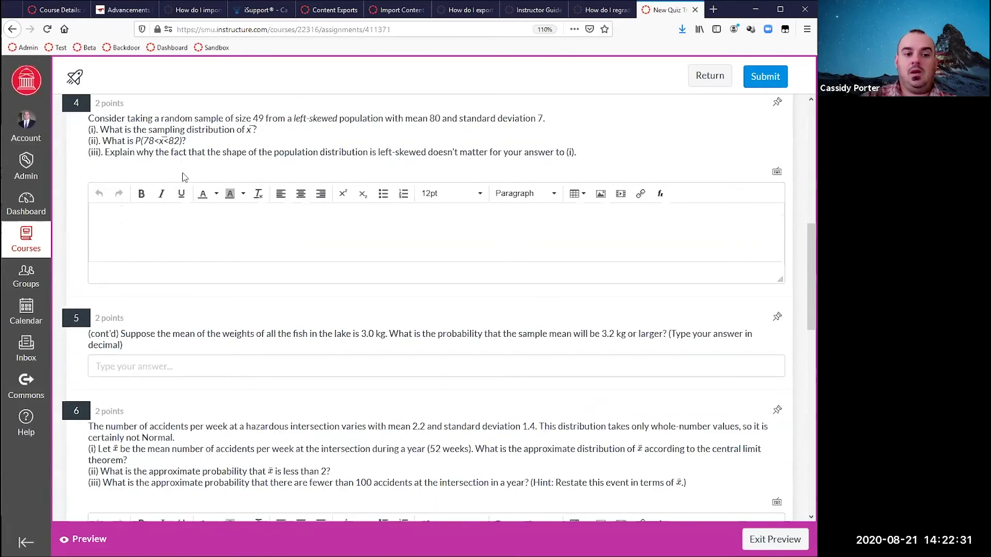
- Fill in the question 4 and 6 essays and answer question 5 with 65
{"action": "left_click", "coordinate": [200, 257]}
{"action": "type", "text": "lbhljhblhb"}
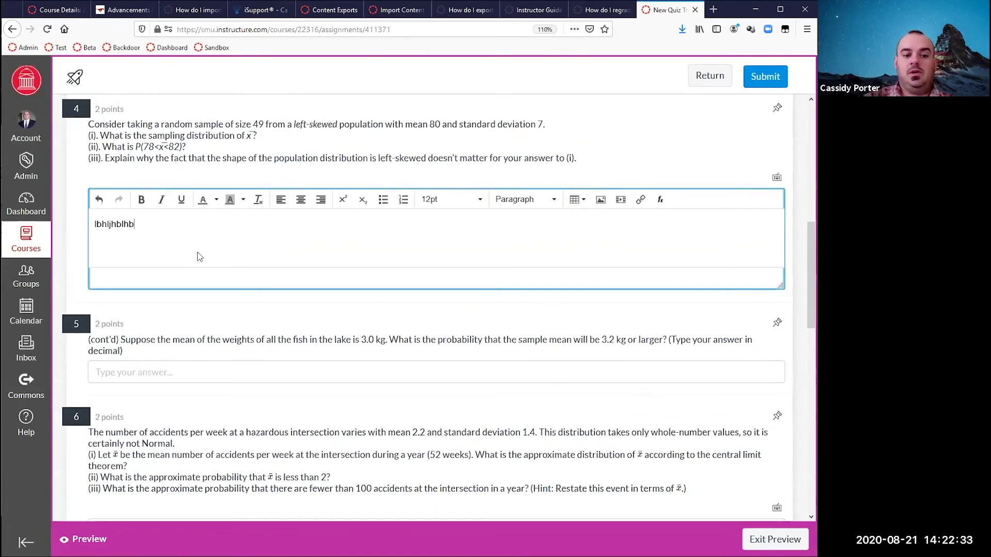
{"action": "left_click", "coordinate": [245, 377]}
{"action": "type", "text": "65"}
{"action": "scroll", "coordinate": [246, 377], "scroll_direction": "down", "scroll_amount": 12}
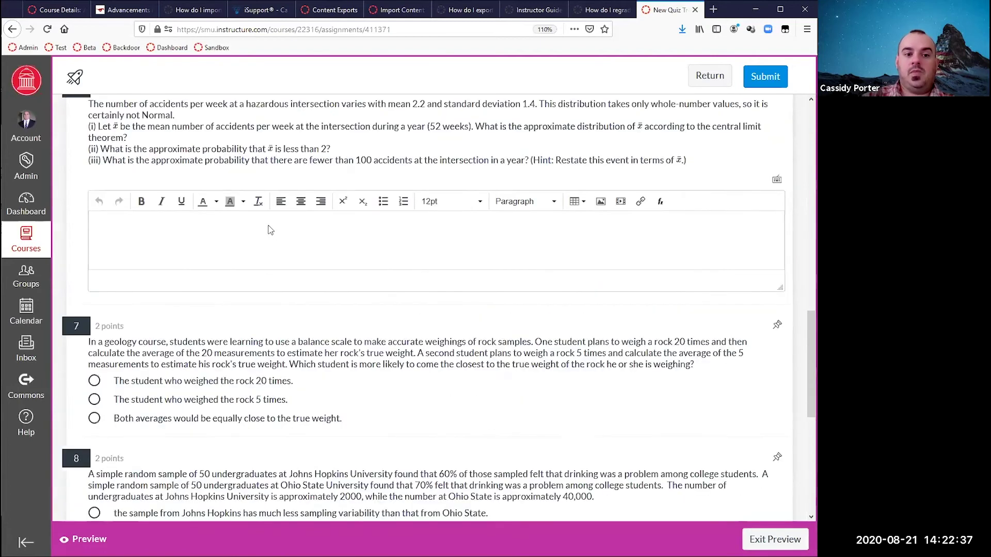
{"action": "left_click", "coordinate": [265, 222]}
{"action": "left_click", "coordinate": [300, 184]}
{"action": "type", "text": "khbkjv"}
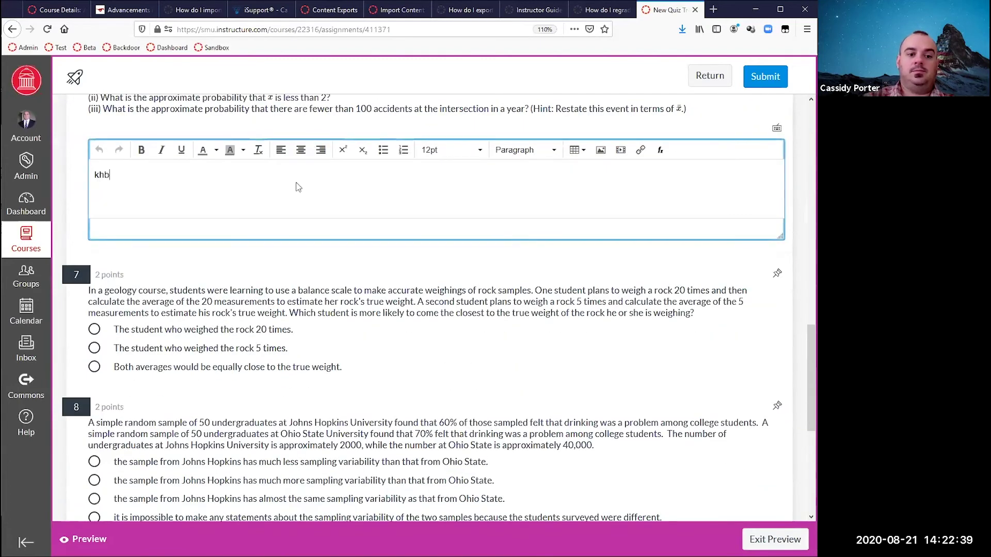
- Answer questions 7–10, choosing the 5-times student, the second option, False and 1855
{"action": "left_click", "coordinate": [94, 349]}
{"action": "left_click", "coordinate": [95, 481]}
{"action": "scroll", "coordinate": [95, 481], "scroll_direction": "down", "scroll_amount": 5}
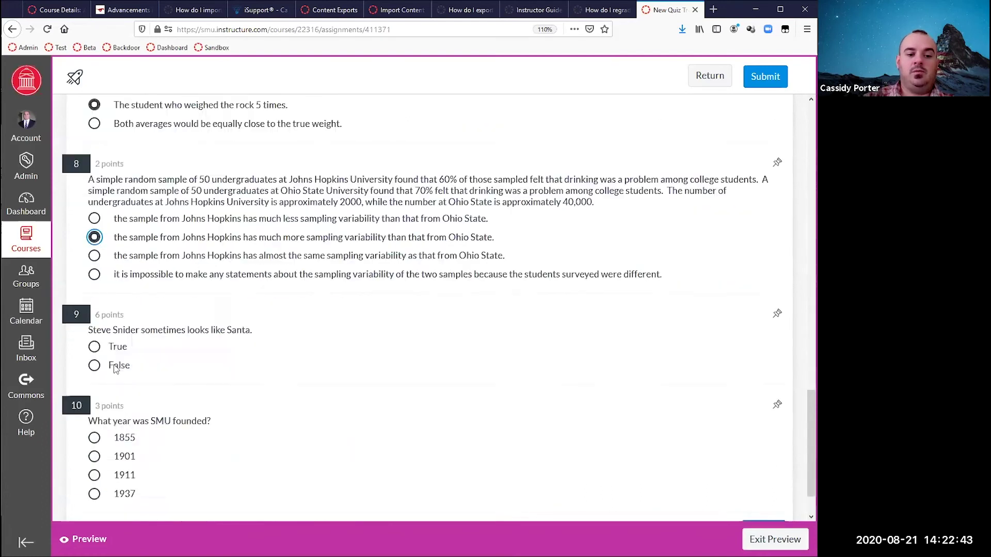
{"action": "left_click", "coordinate": [95, 310]}
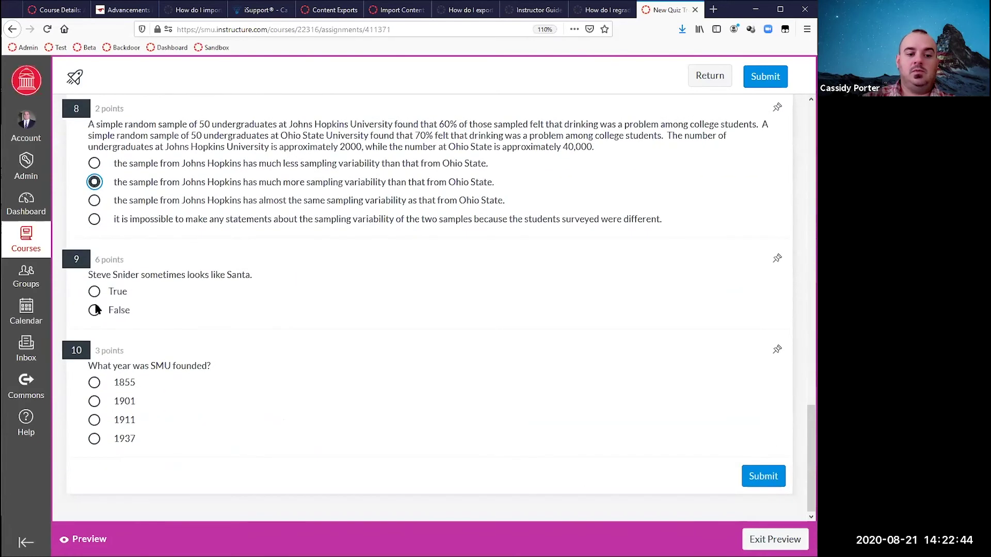
{"action": "left_click", "coordinate": [95, 383]}
- Submit the preview attempt despite unanswered questions, review the results, and exit the preview
{"action": "left_click", "coordinate": [750, 478]}
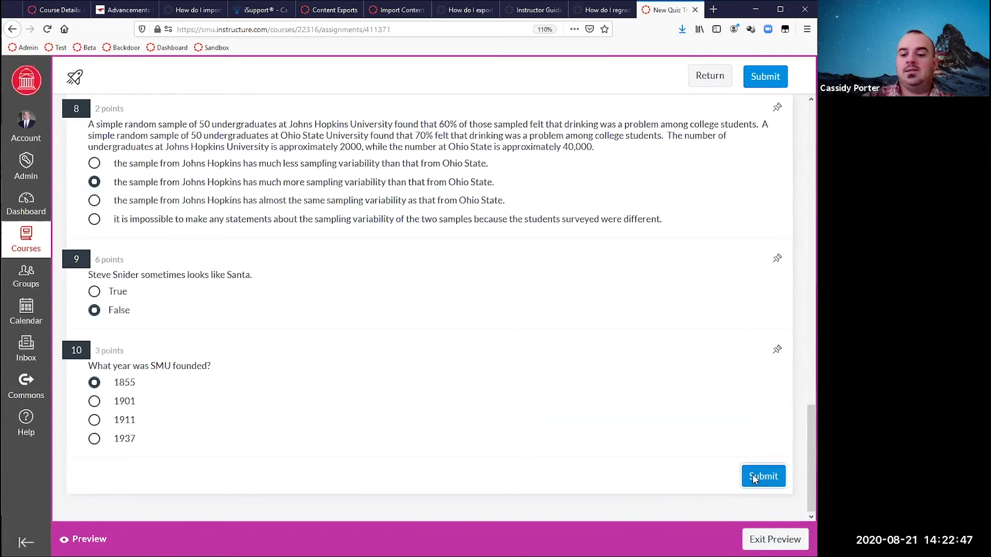
{"action": "left_click", "coordinate": [549, 395]}
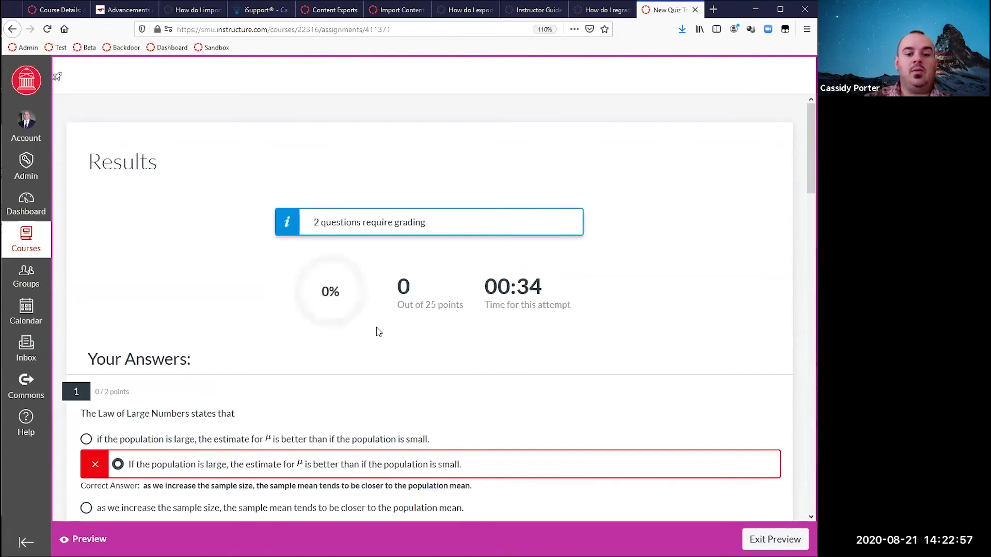
{"action": "scroll", "coordinate": [379, 332], "scroll_direction": "down", "scroll_amount": 4}
{"action": "scroll", "coordinate": [378, 332], "scroll_direction": "down", "scroll_amount": 15}
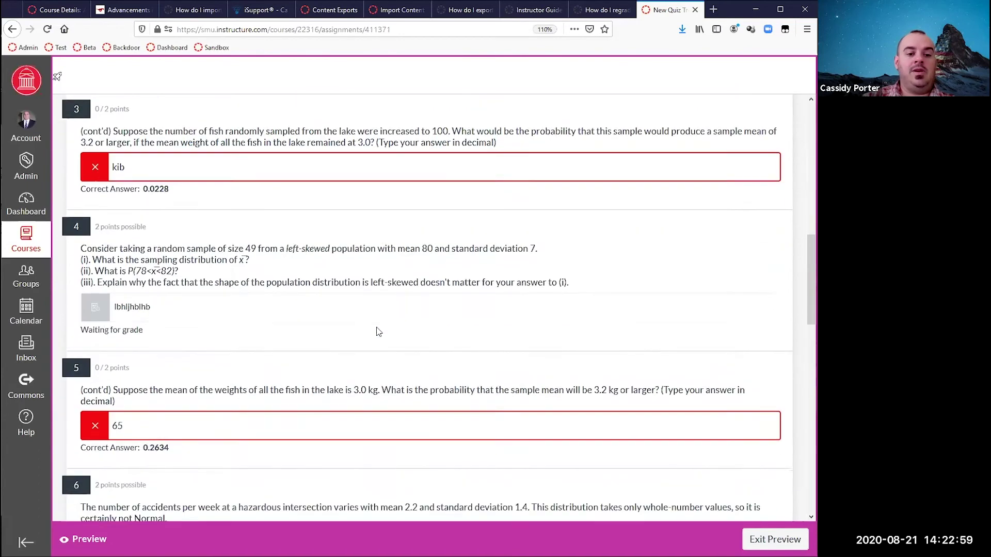
{"action": "scroll", "coordinate": [379, 332], "scroll_direction": "down", "scroll_amount": 8}
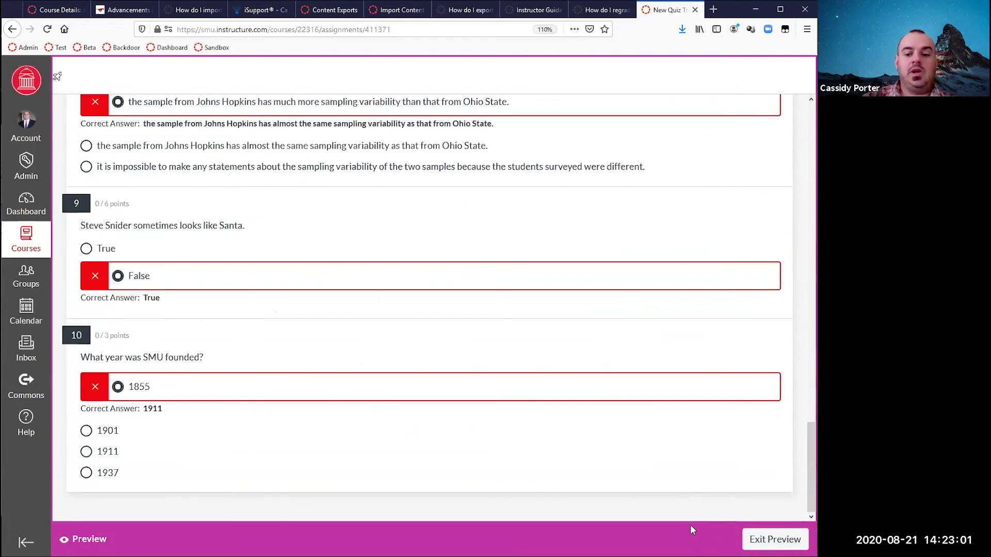
{"action": "left_click", "coordinate": [771, 540]}
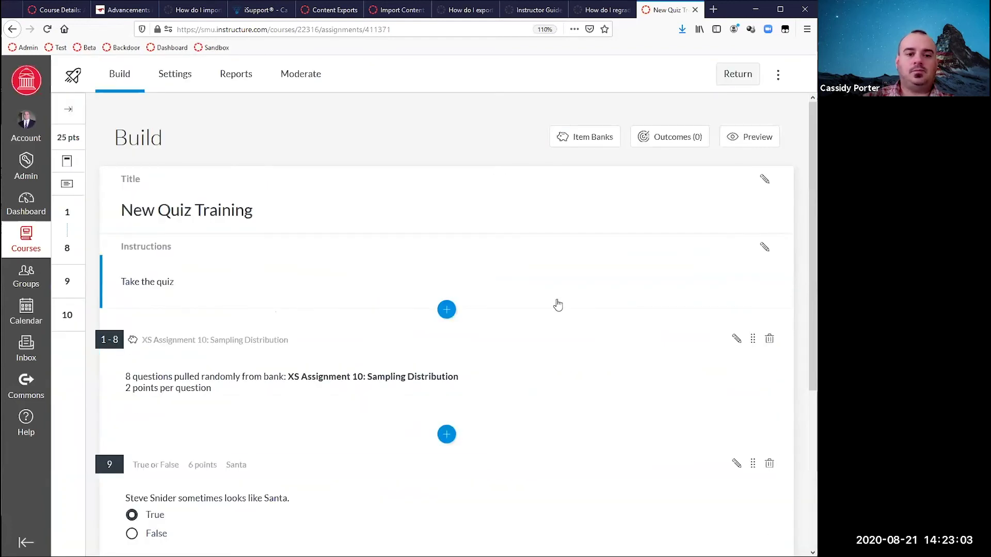
- Open the quiz Settings, then the Reports page with Quiz and Item Analysis and Outcomes Analysis
{"action": "left_click", "coordinate": [167, 73]}
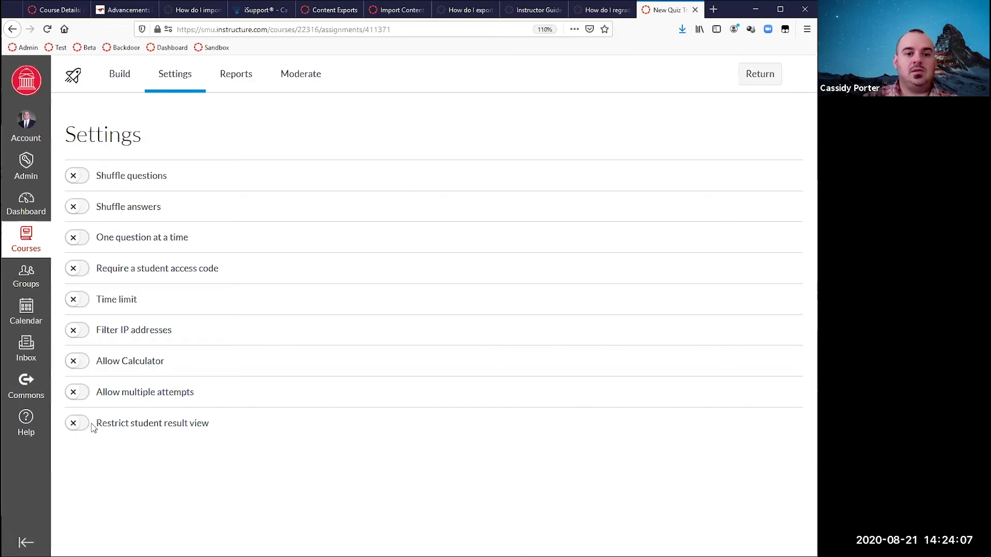
{"action": "left_click", "coordinate": [248, 78]}
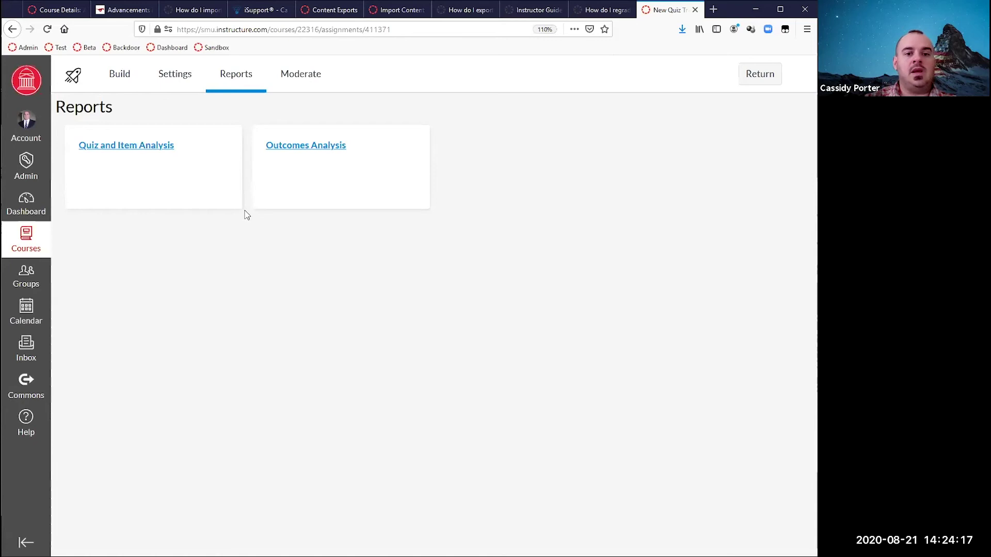
{"action": "left_click", "coordinate": [325, 108]}
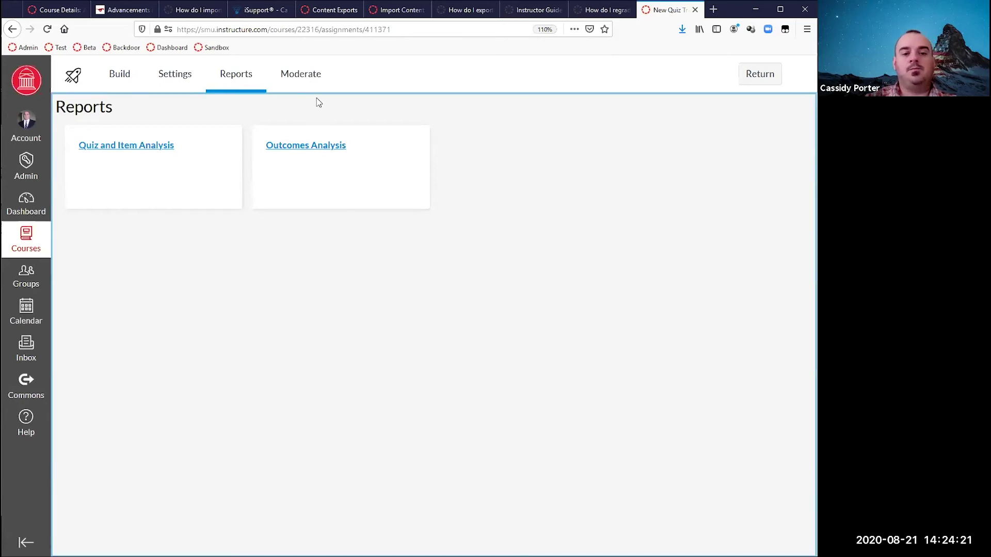
- On the Moderate page, pick a time limit multiplier for one student, then cancel the change
{"action": "left_click", "coordinate": [313, 74]}
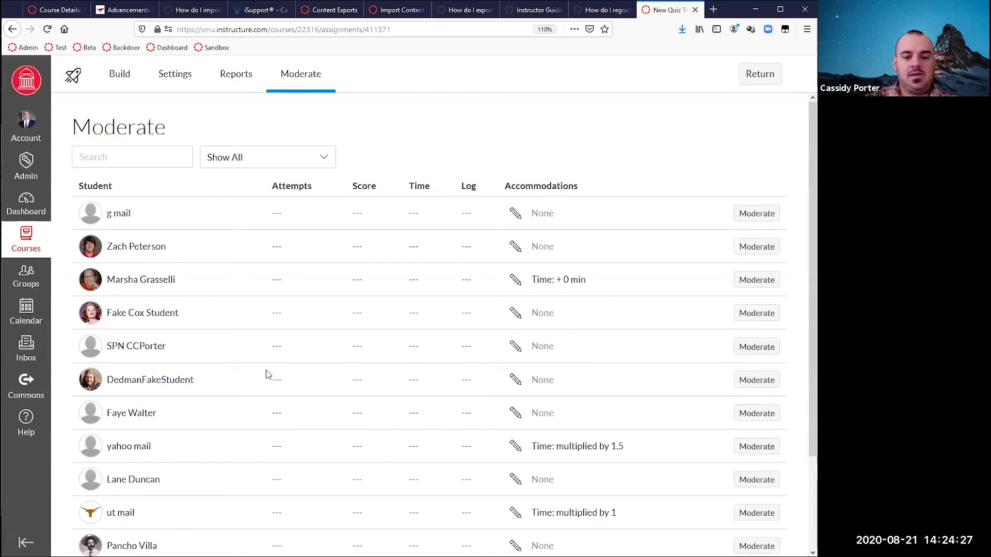
{"action": "left_click", "coordinate": [517, 285]}
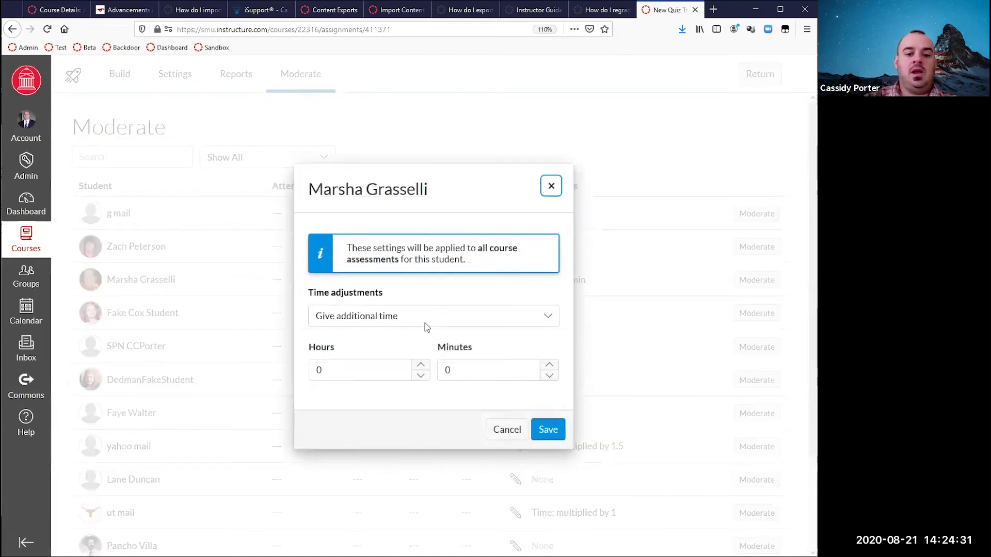
{"action": "left_click", "coordinate": [426, 327]}
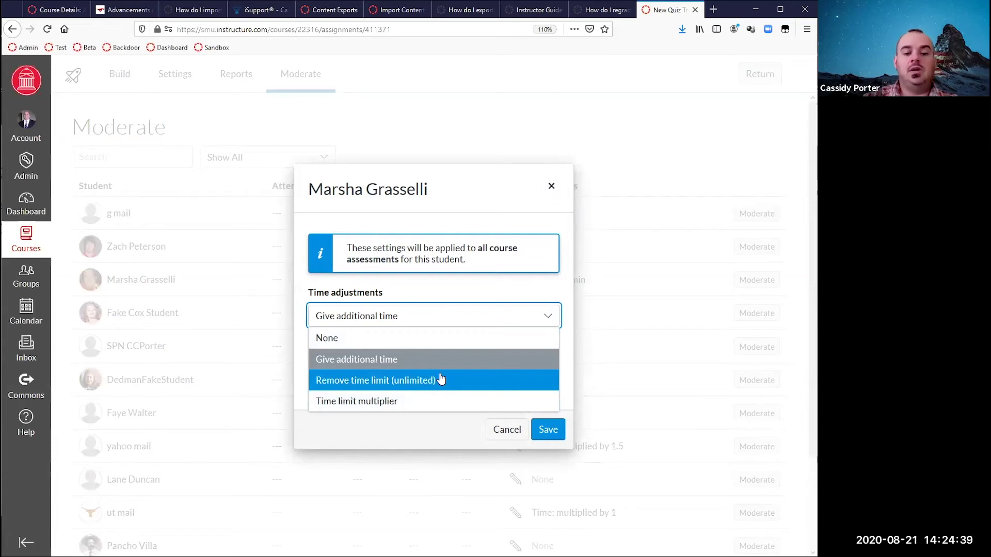
{"action": "left_click", "coordinate": [419, 401]}
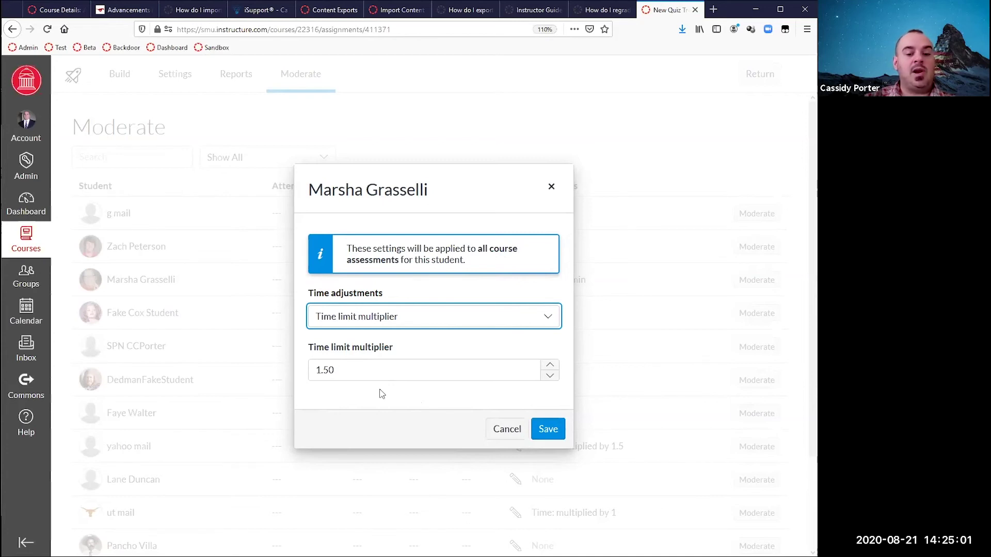
{"action": "left_click", "coordinate": [495, 427]}
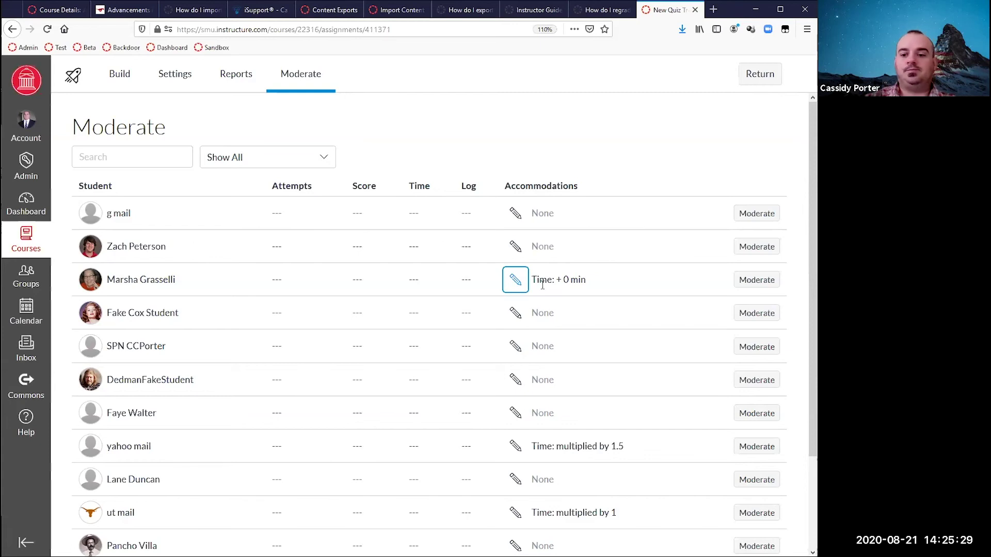
- View a student's moderation time adjustments, close the panel, and return to the course quizzes
{"action": "left_click", "coordinate": [746, 280]}
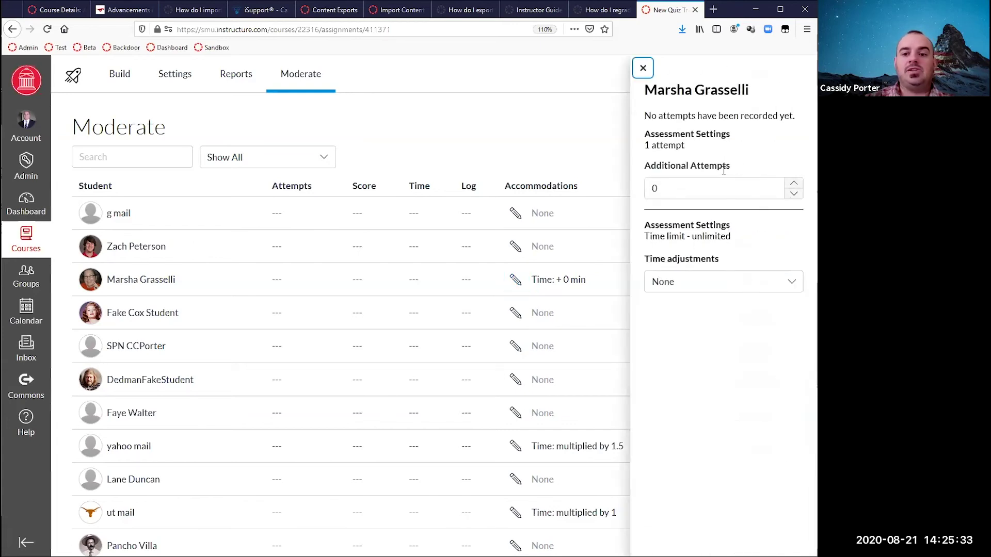
{"action": "left_click", "coordinate": [696, 281]}
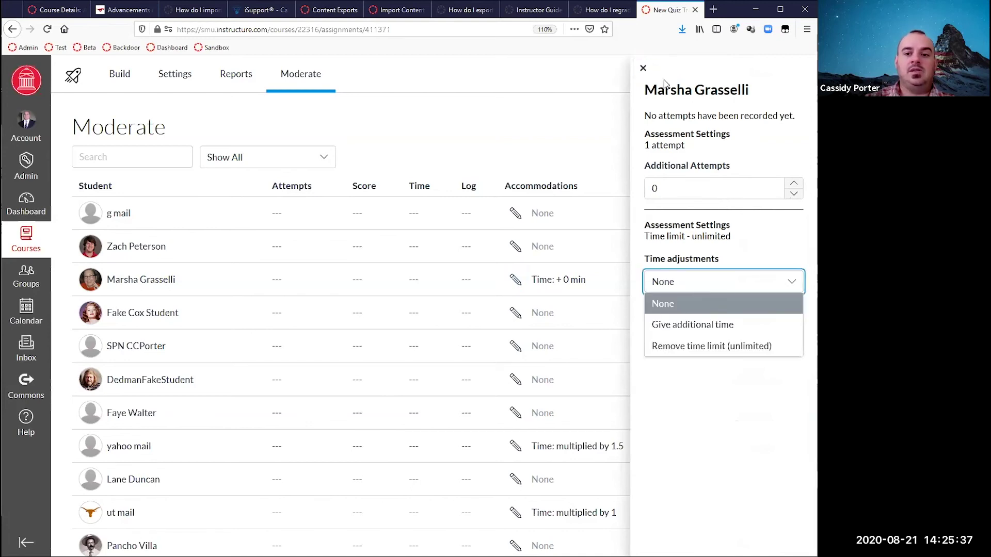
{"action": "left_click", "coordinate": [644, 69]}
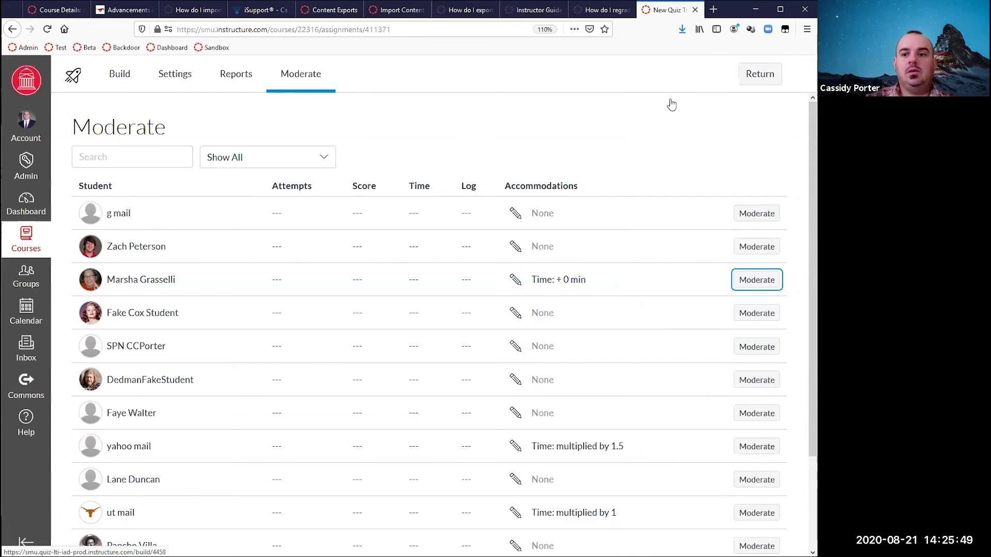
{"action": "left_click", "coordinate": [750, 75]}
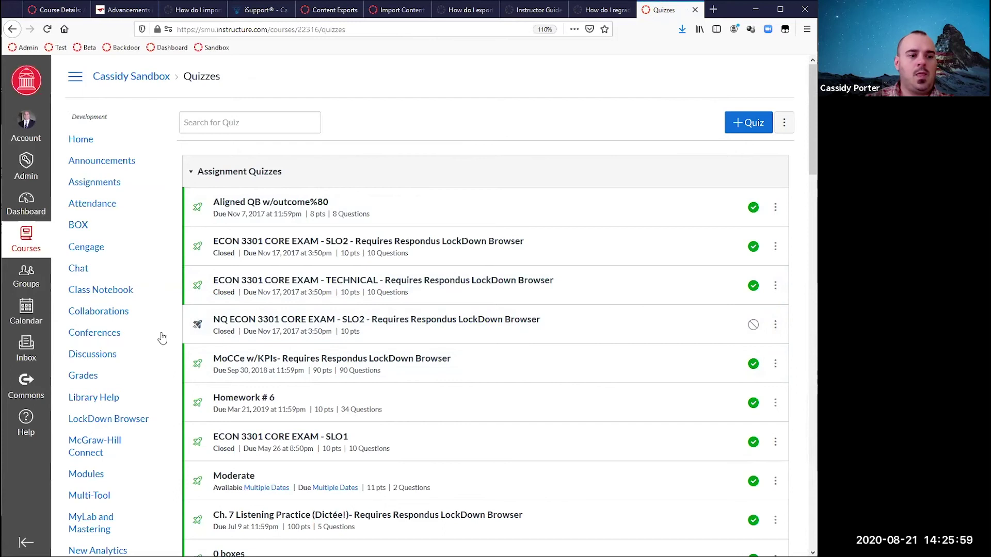
- Search the course quizzes for 'train', open New Quiz Training, then go back to the list
{"action": "left_click", "coordinate": [247, 124]}
{"action": "type", "text": "traing"}
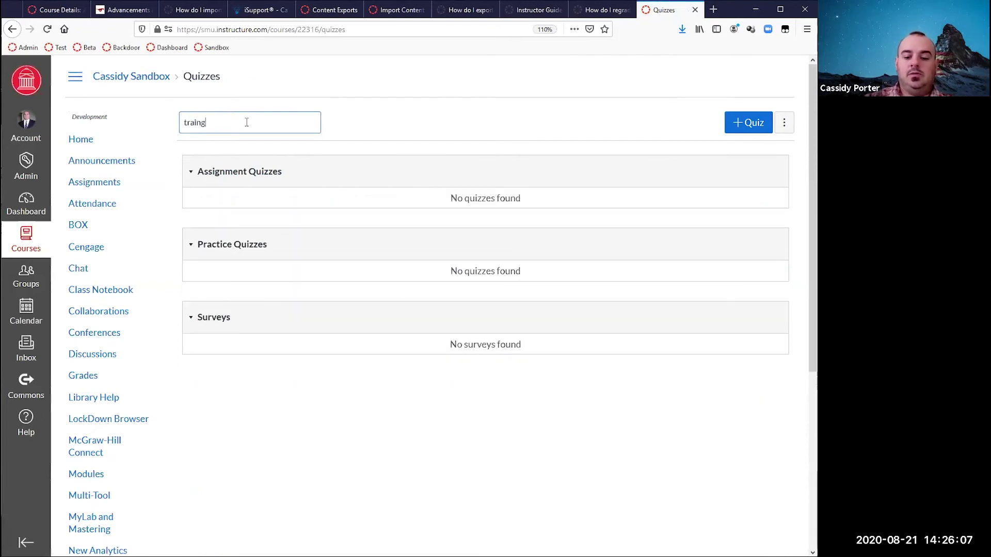
{"action": "key", "text": "BackSpace"}
{"action": "key", "text": "BackSpace"}
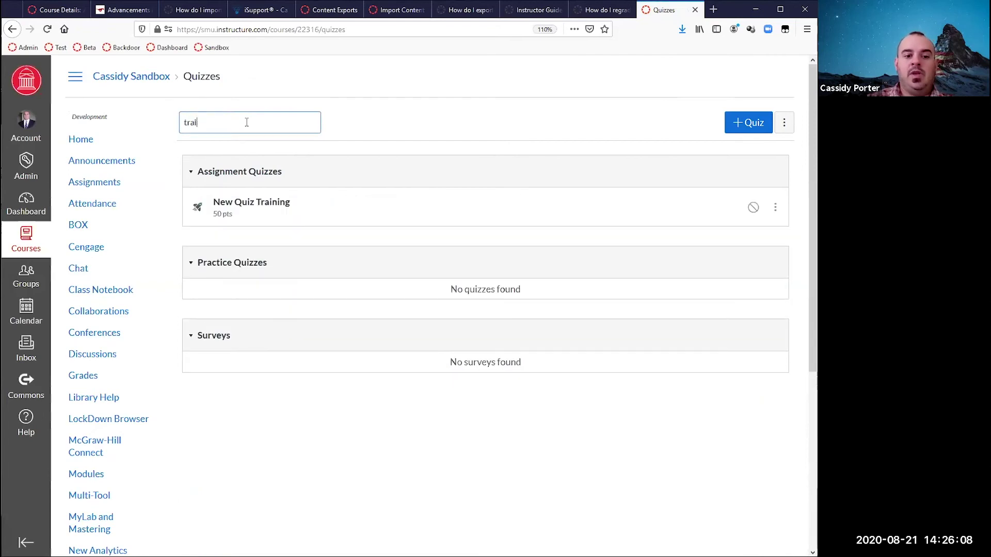
{"action": "left_click", "coordinate": [238, 203]}
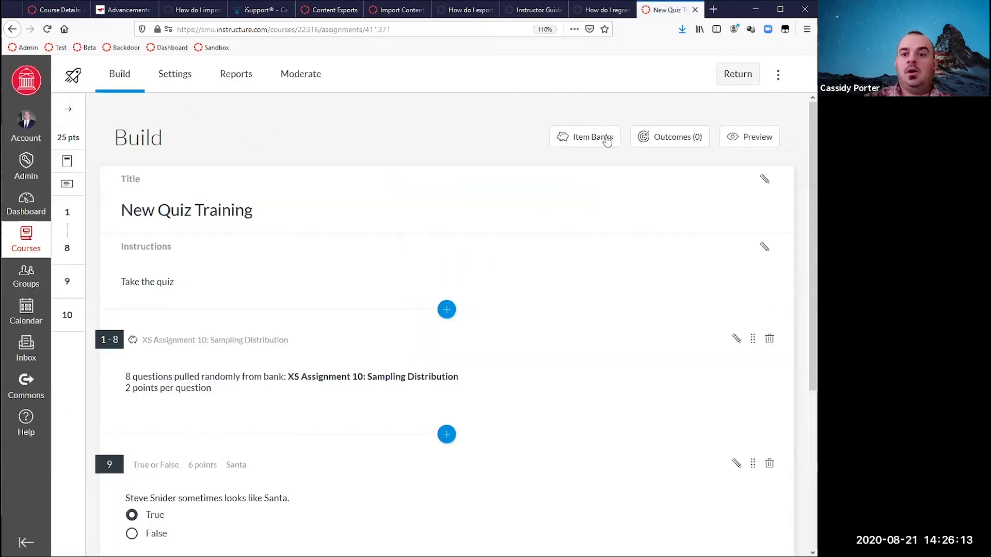
{"action": "left_click", "coordinate": [733, 76]}
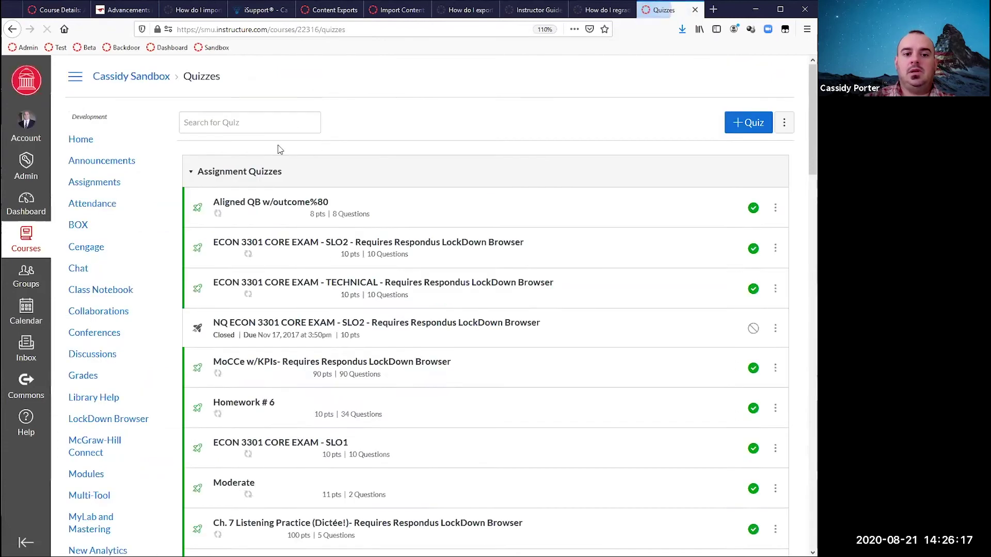
- Search for 'trai' and change New Quiz Training's assignment points to 25, then save
{"action": "left_click", "coordinate": [265, 124]}
{"action": "type", "text": "trai"}
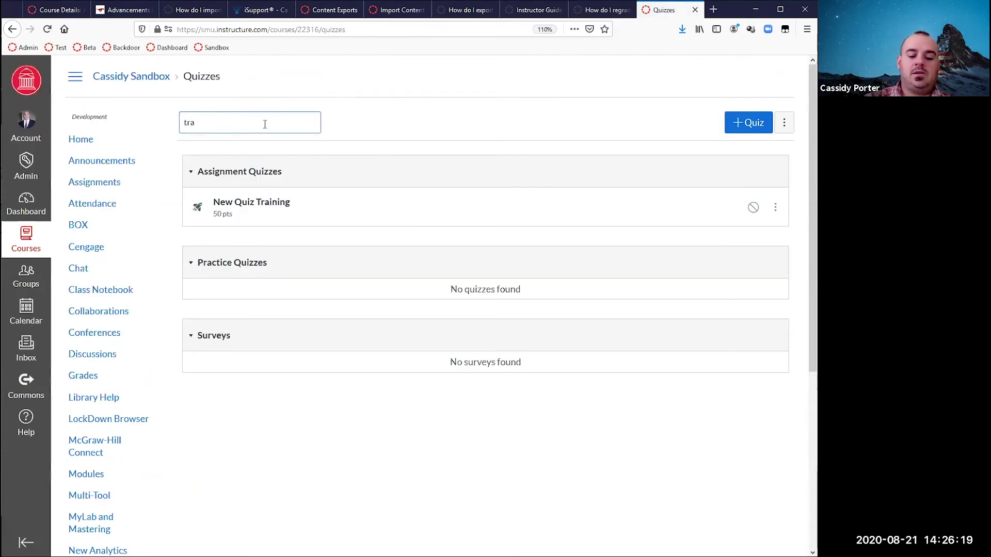
{"action": "left_click", "coordinate": [775, 207]}
{"action": "left_click", "coordinate": [742, 246]}
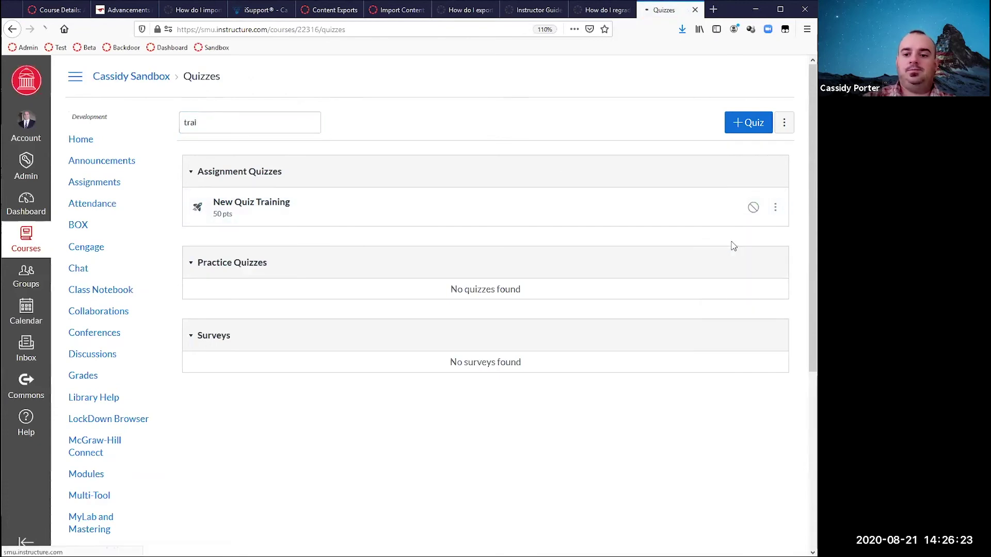
{"action": "left_click", "coordinate": [301, 222]}
{"action": "key", "text": "BackSpace"}
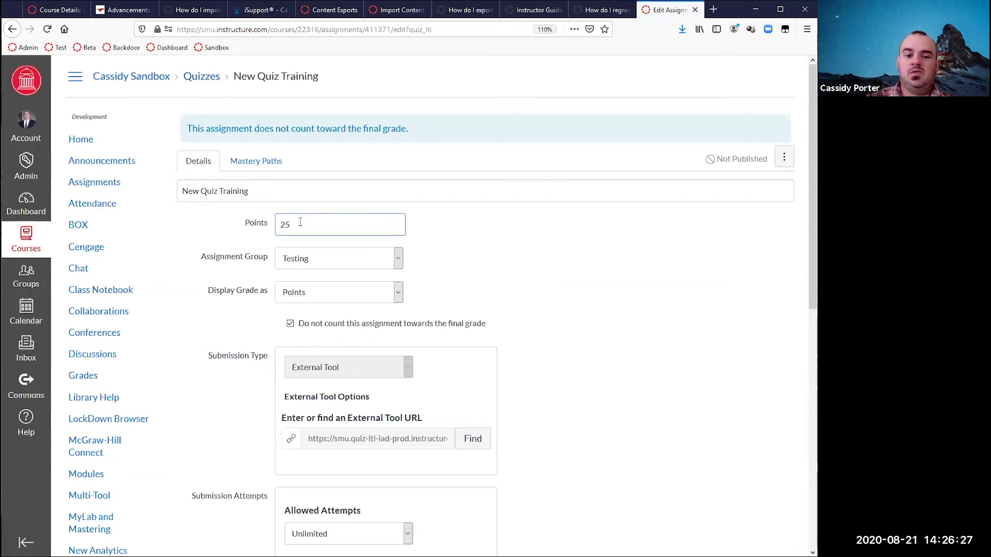
{"action": "scroll", "coordinate": [556, 317], "scroll_direction": "down", "scroll_amount": 8}
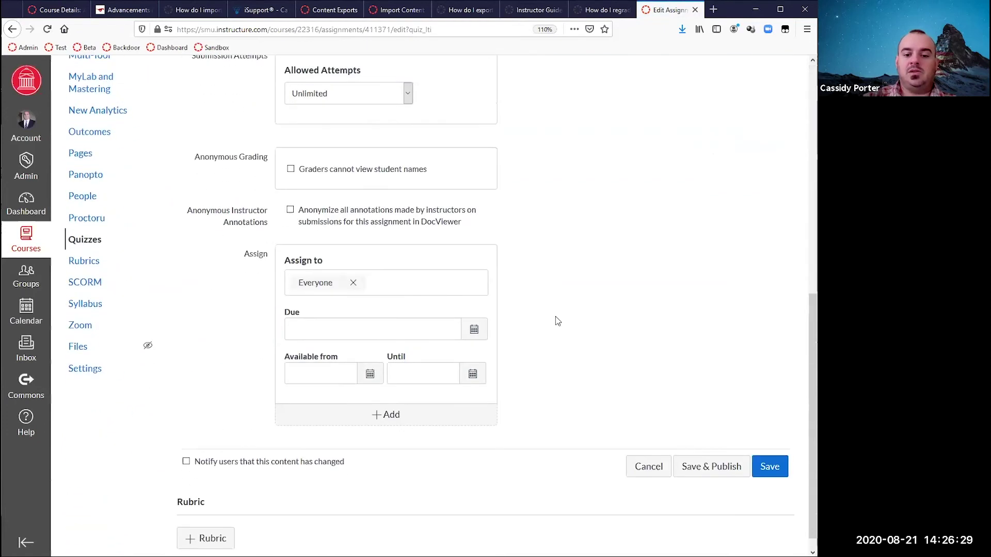
{"action": "left_click", "coordinate": [776, 458]}
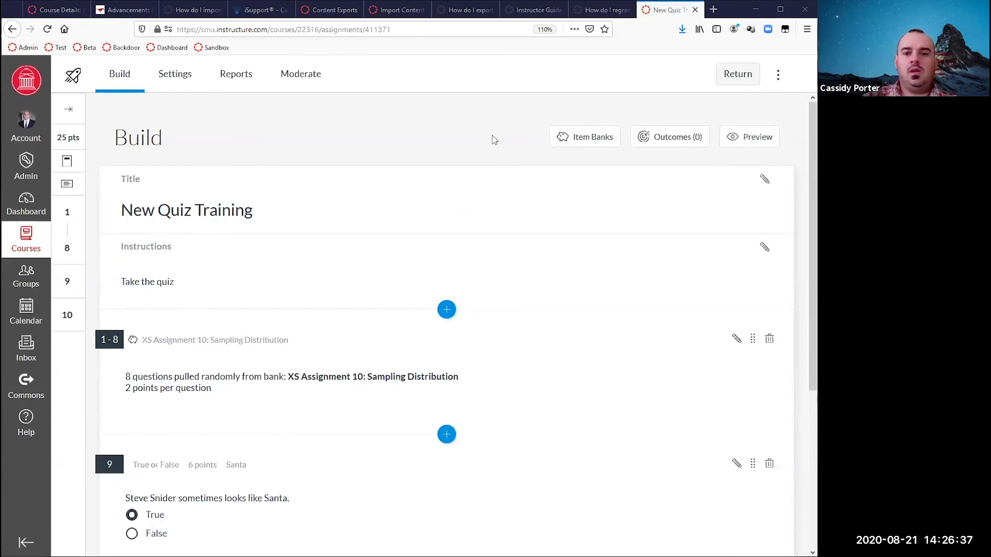
- Glance at the regrade guide article, then go to New Quiz Training's Settings page
{"action": "left_click", "coordinate": [608, 15]}
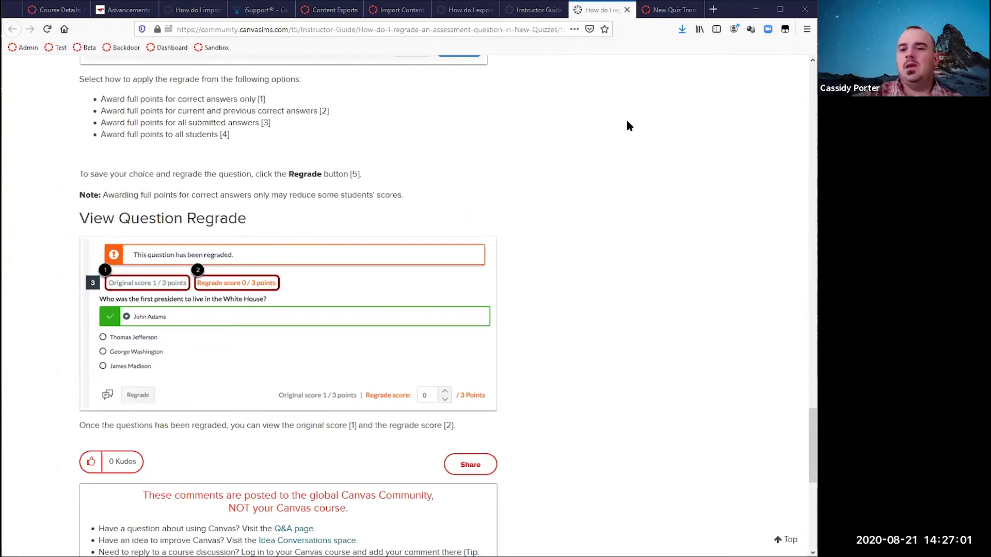
{"action": "left_click", "coordinate": [672, 10]}
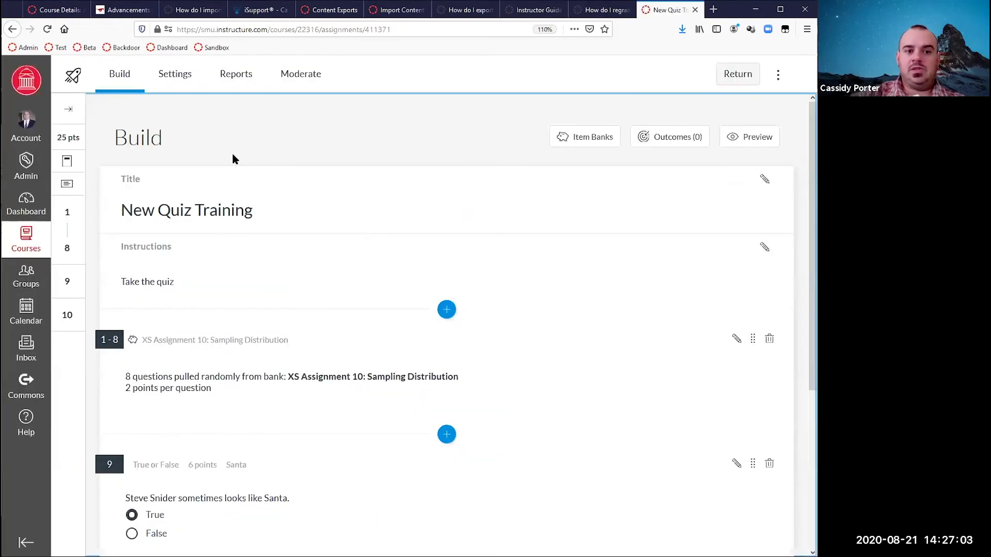
{"action": "left_click", "coordinate": [184, 82]}
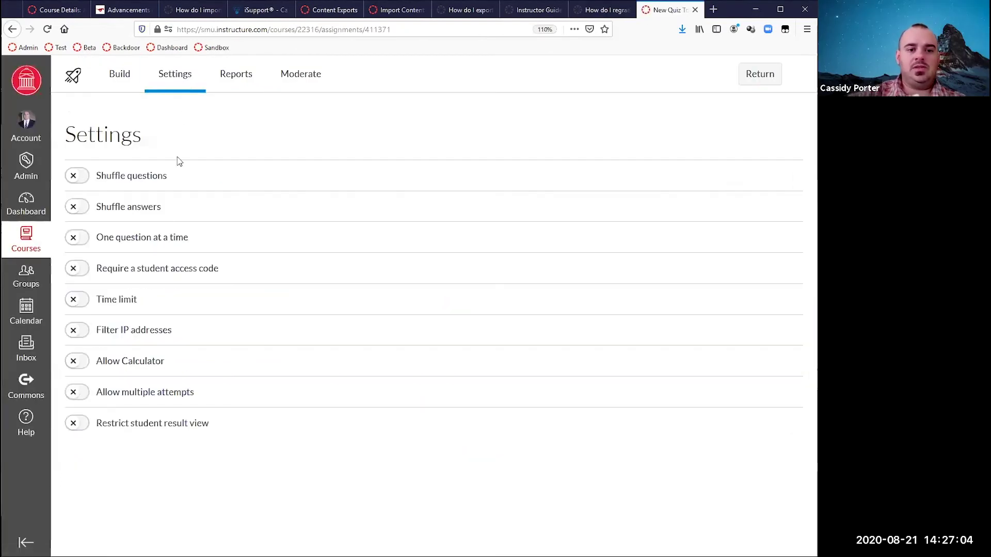
- Turn on One question at a time, disable Allow Backtracking, and return to the course
{"action": "left_click", "coordinate": [75, 238]}
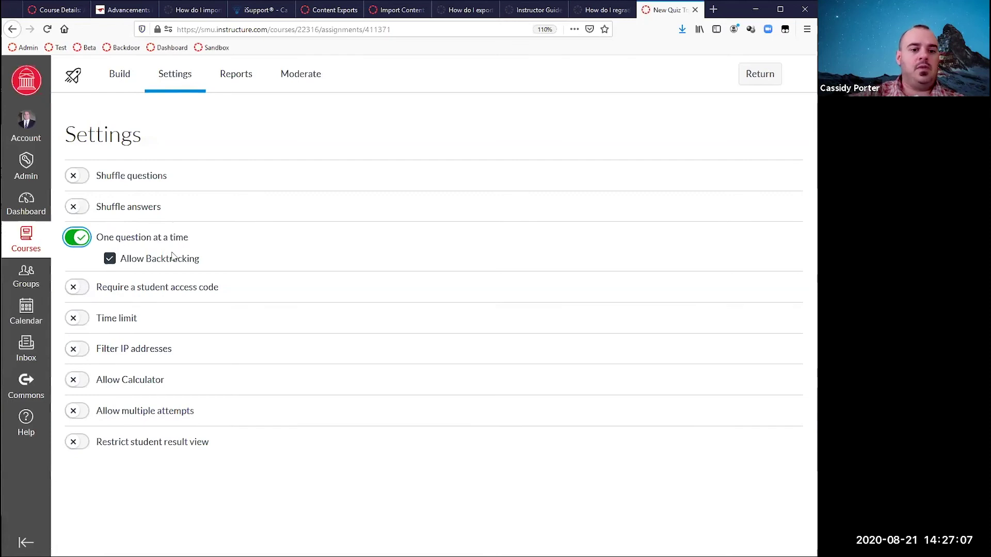
{"action": "left_click", "coordinate": [109, 262]}
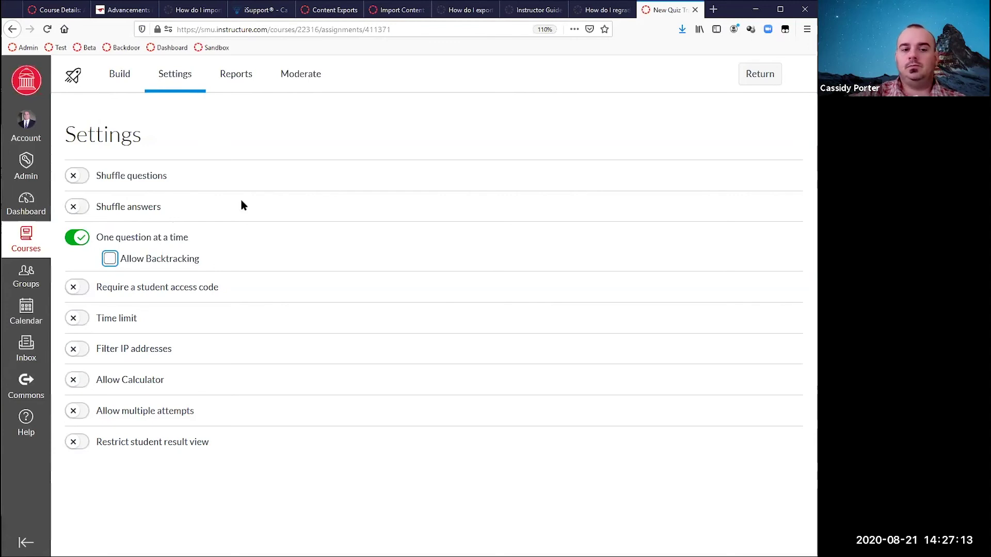
{"action": "left_click", "coordinate": [758, 74]}
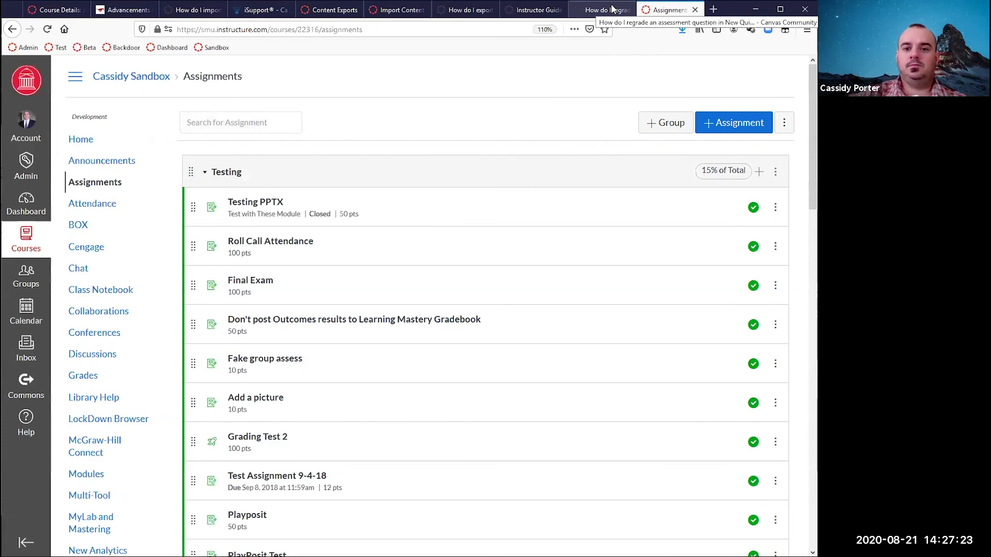
- Close the regrade guide article tab with Ctrl+W and open the course's Quizzes list
{"action": "left_click", "coordinate": [611, 10]}
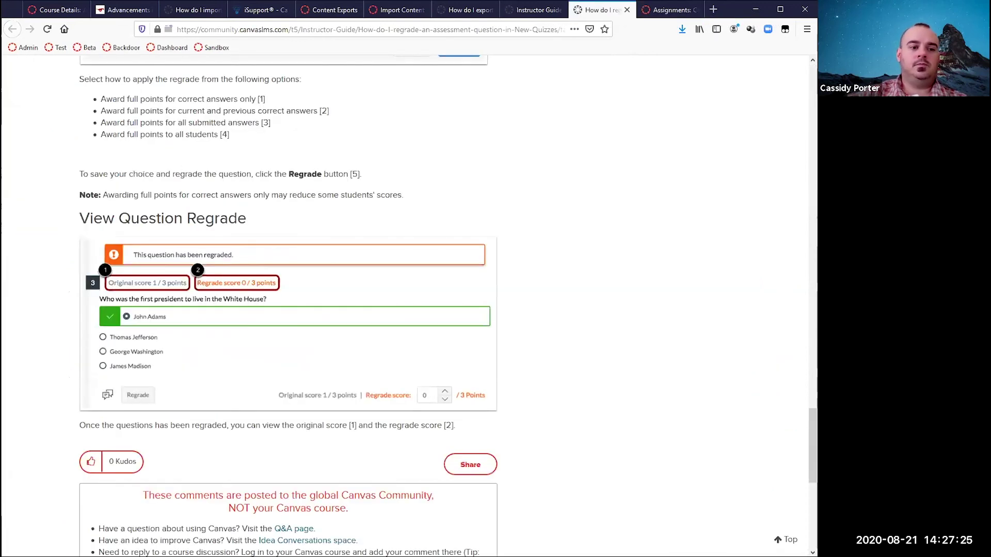
{"action": "key", "text": "ctrl+w"}
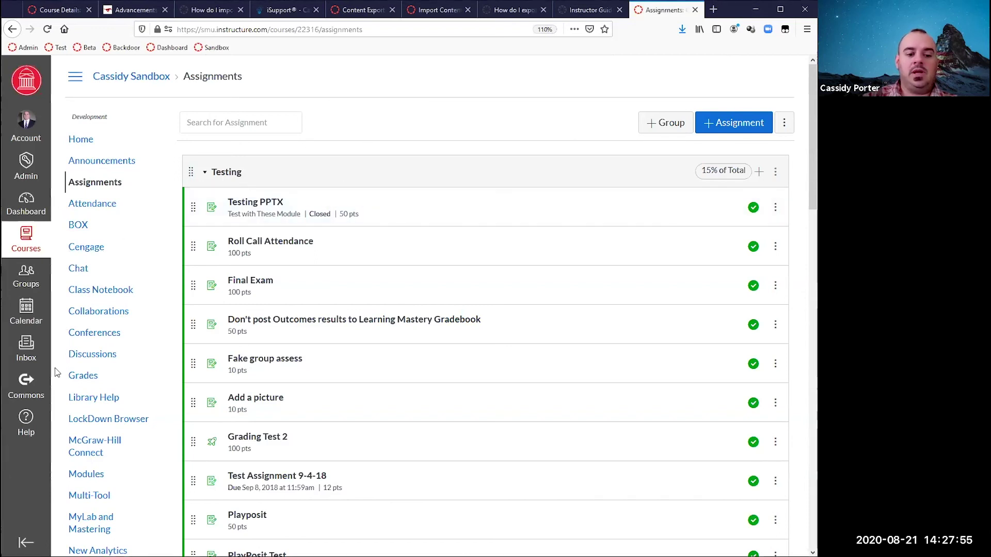
{"action": "scroll", "coordinate": [57, 372], "scroll_direction": "down", "scroll_amount": 10}
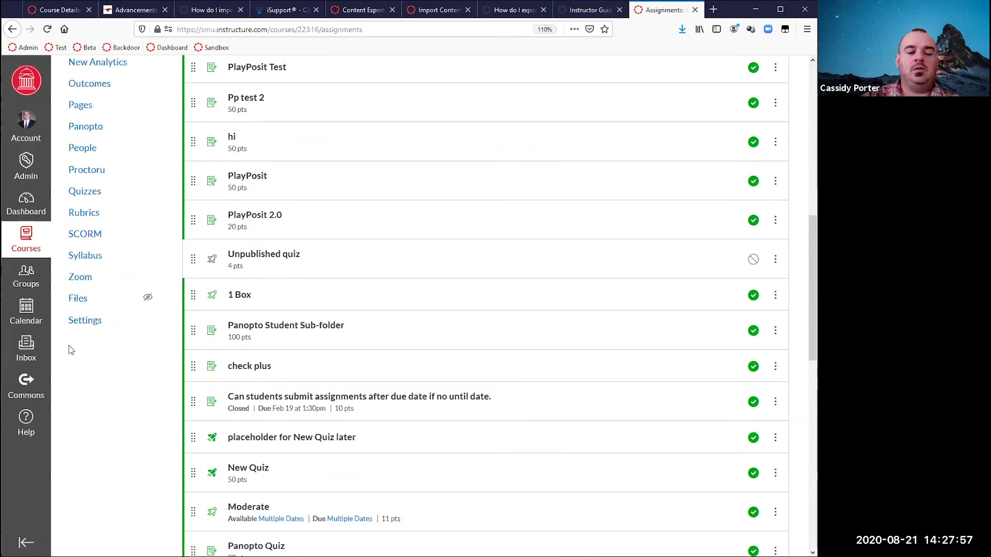
{"action": "key", "text": "Return"}
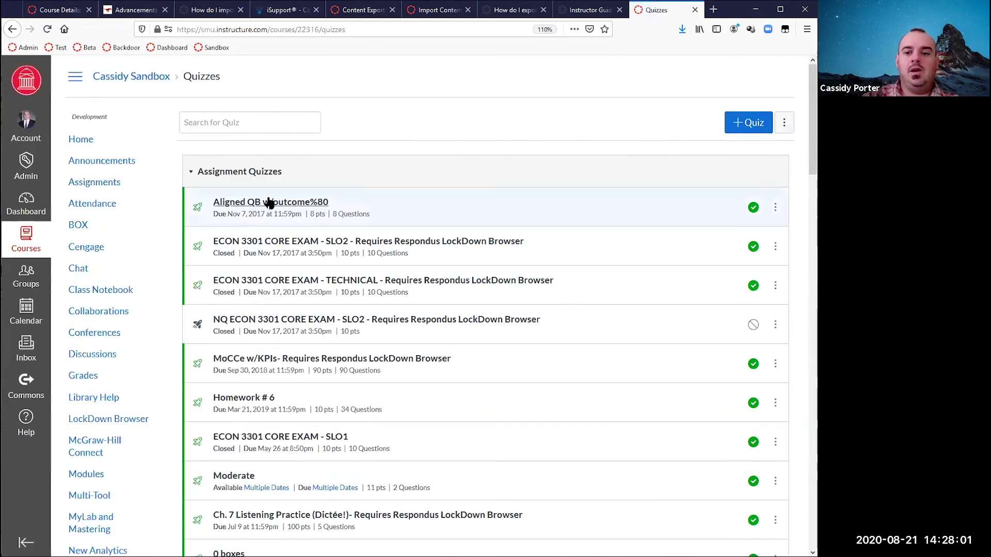
- Save the NQ ECON 3301 CORE EXAM - SLO2 assignment details from its Edit page, then return
{"action": "left_click", "coordinate": [274, 320]}
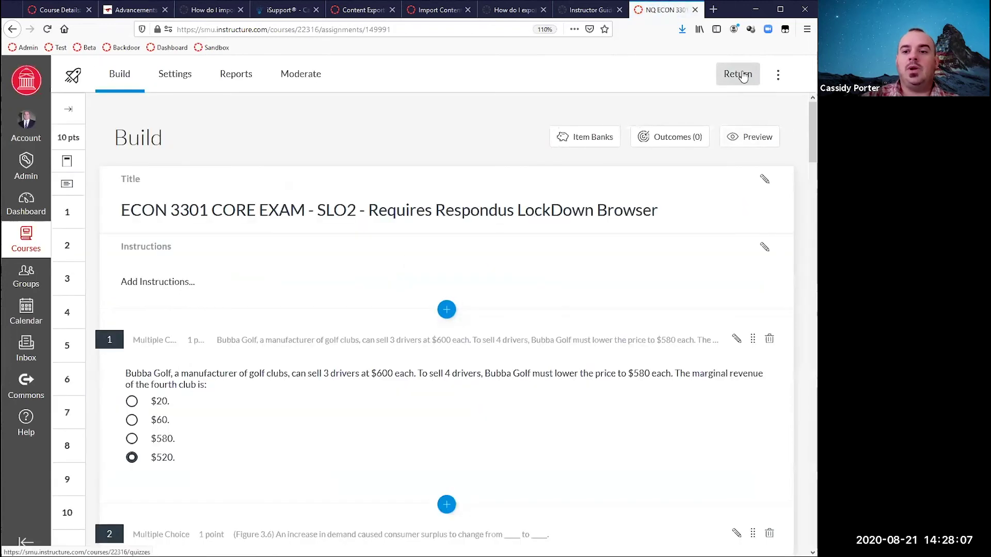
{"action": "left_click", "coordinate": [744, 76]}
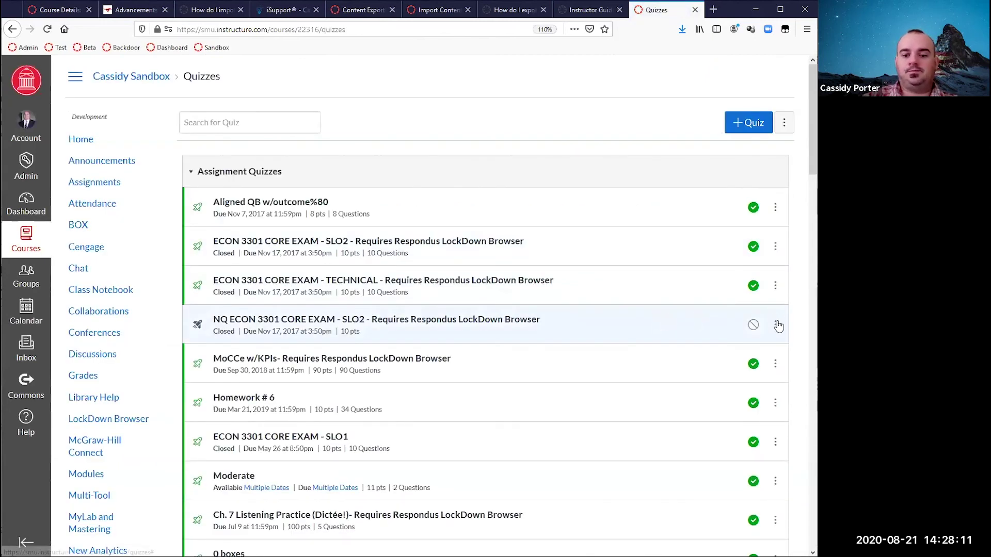
{"action": "left_click", "coordinate": [777, 325]}
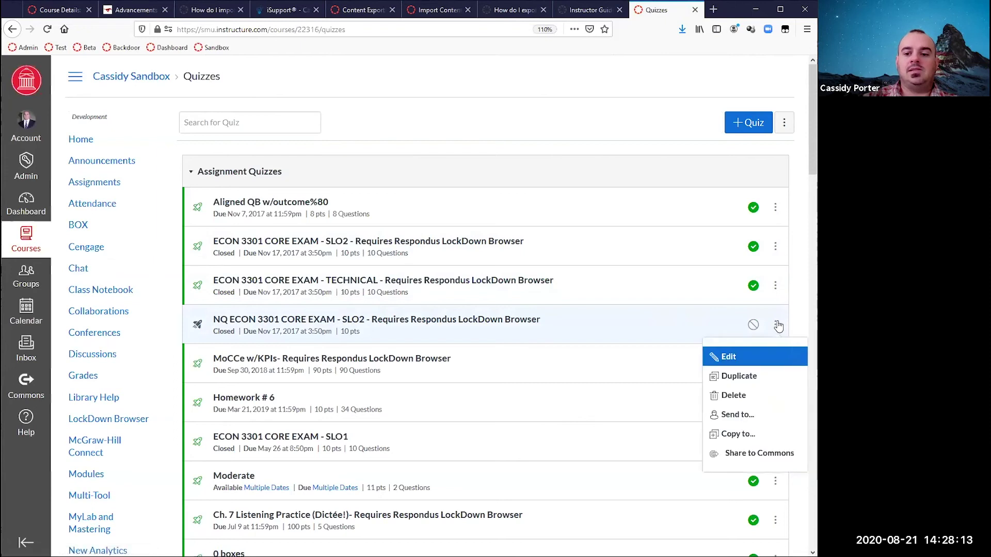
{"action": "left_click", "coordinate": [749, 358]}
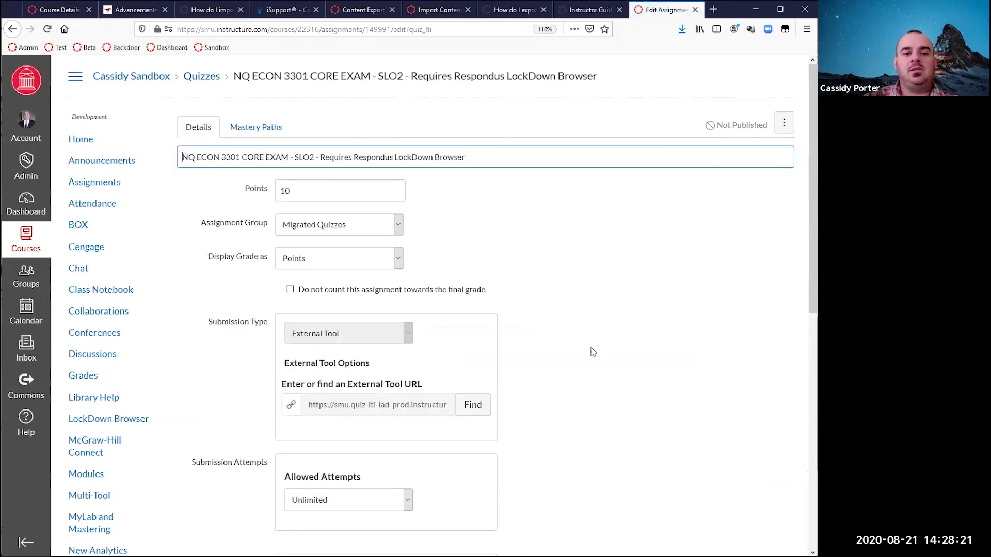
{"action": "scroll", "coordinate": [593, 360], "scroll_direction": "down", "scroll_amount": 9}
{"action": "left_click", "coordinate": [770, 450]}
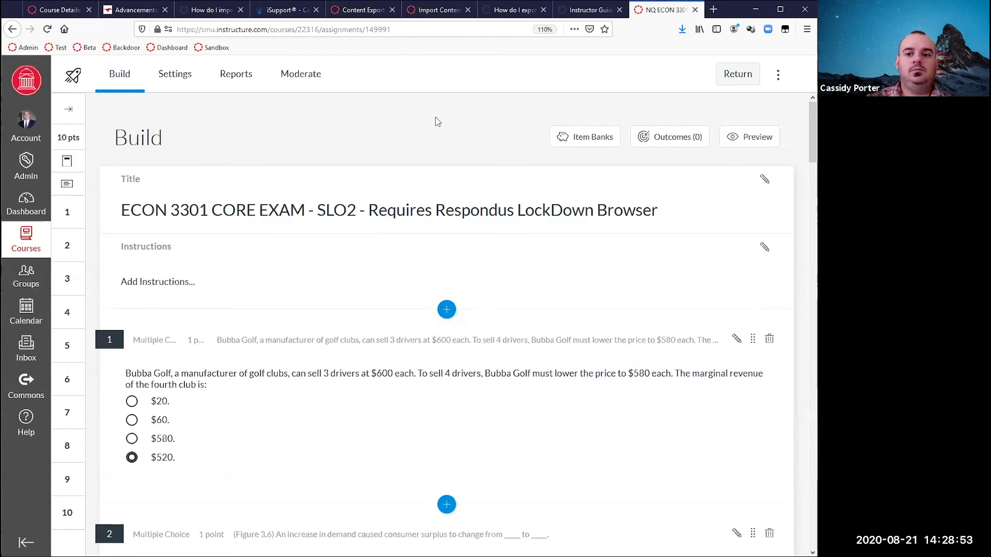
{"action": "left_click", "coordinate": [727, 75]}
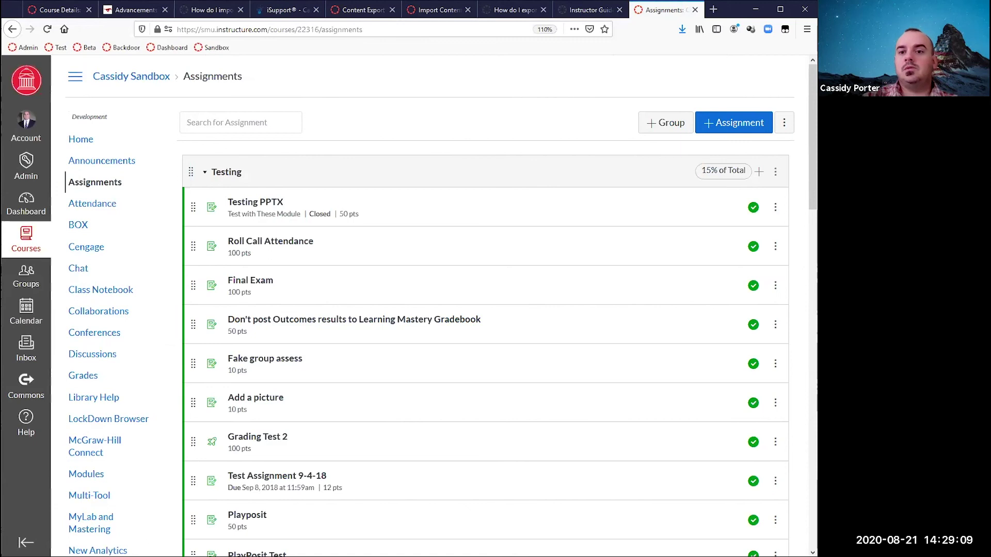
{"action": "left_click", "coordinate": [590, 9]}
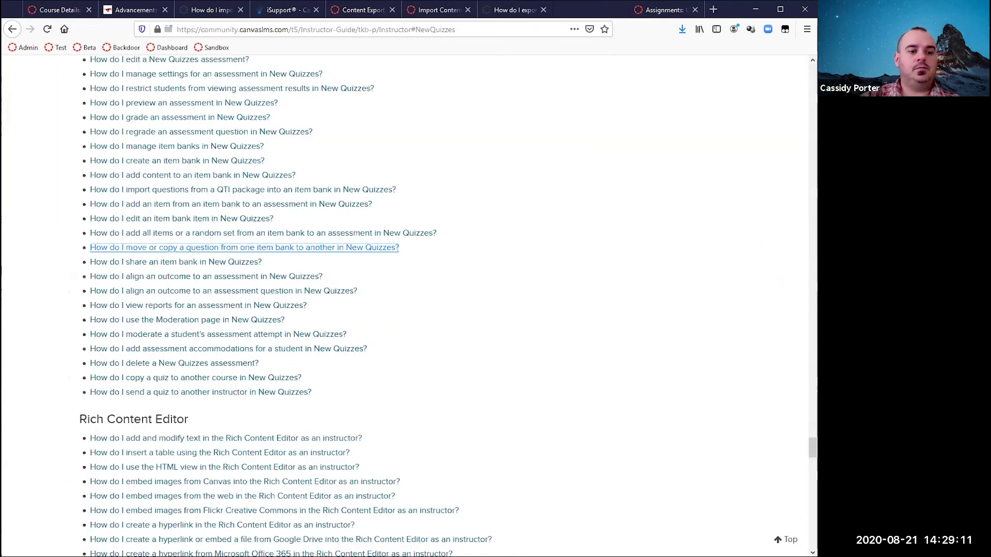
{"action": "key", "text": "ctrl+Tab"}
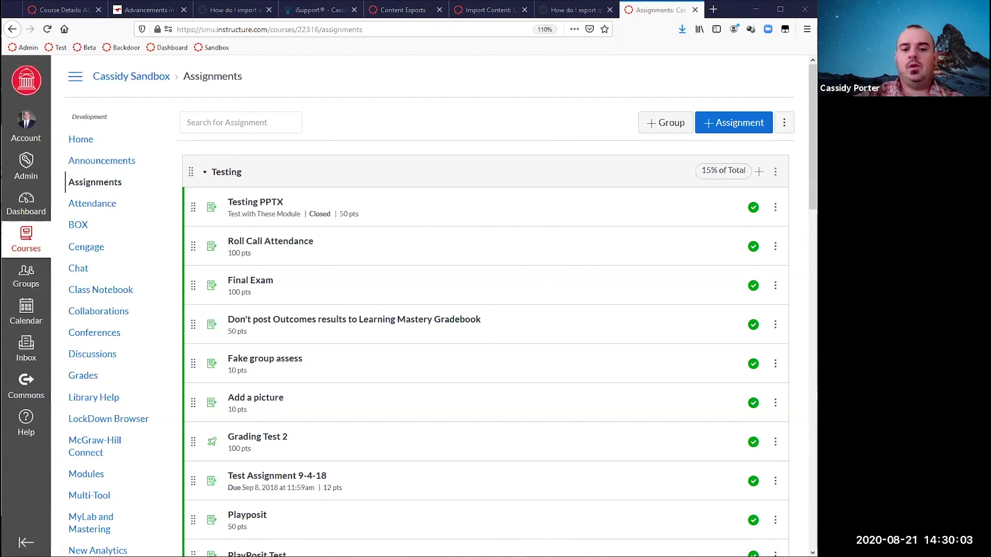
- Bring up the 'How do I regrade an assessment question' guide and read through it
{"action": "key", "text": "alt+Tab"}
{"action": "scroll", "coordinate": [522, 274], "scroll_direction": "up", "scroll_amount": 10}
{"action": "scroll", "coordinate": [523, 274], "scroll_direction": "up", "scroll_amount": 12}
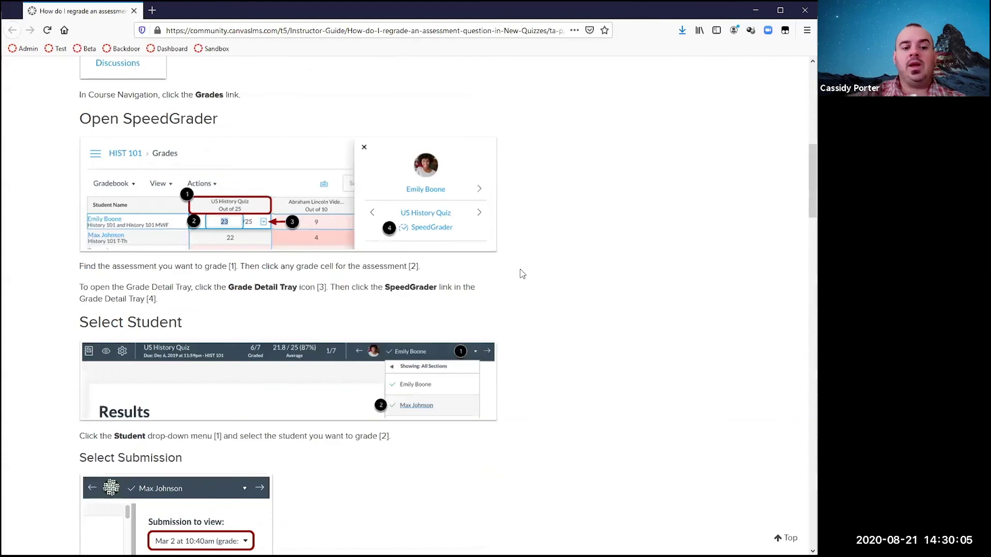
{"action": "scroll", "coordinate": [522, 274], "scroll_direction": "down", "scroll_amount": 6}
{"action": "scroll", "coordinate": [523, 273], "scroll_direction": "down", "scroll_amount": 3}
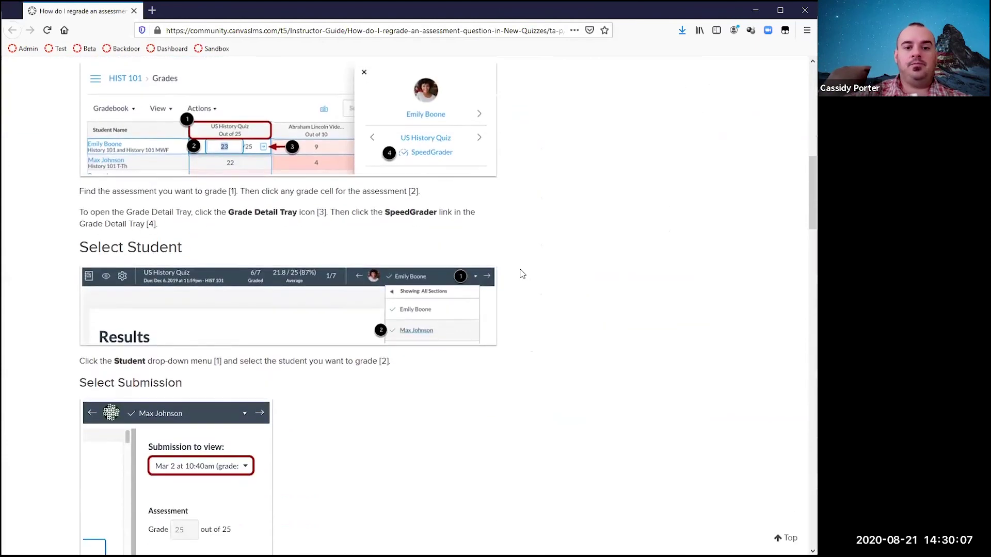
{"action": "scroll", "coordinate": [522, 274], "scroll_direction": "up", "scroll_amount": 5}
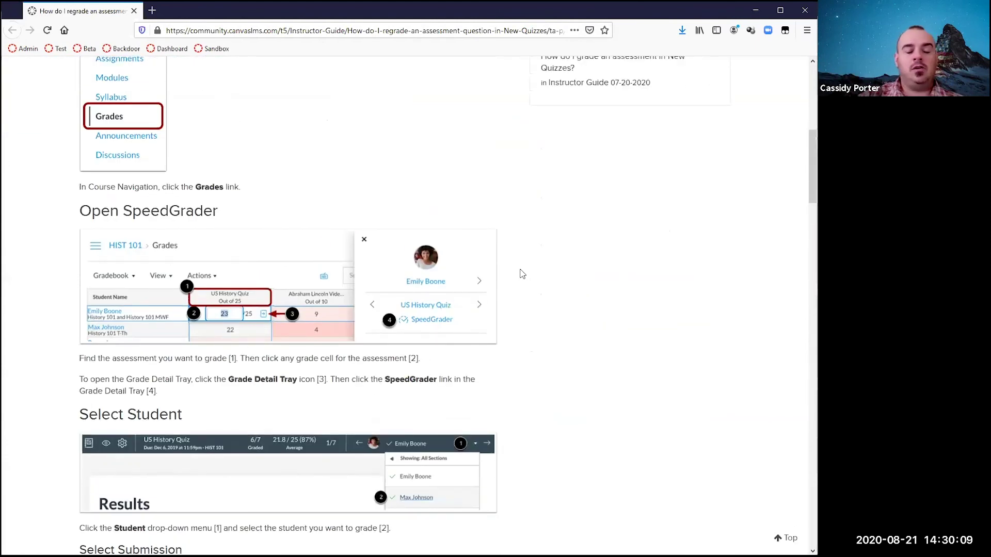
{"action": "scroll", "coordinate": [522, 274], "scroll_direction": "down", "scroll_amount": 2}
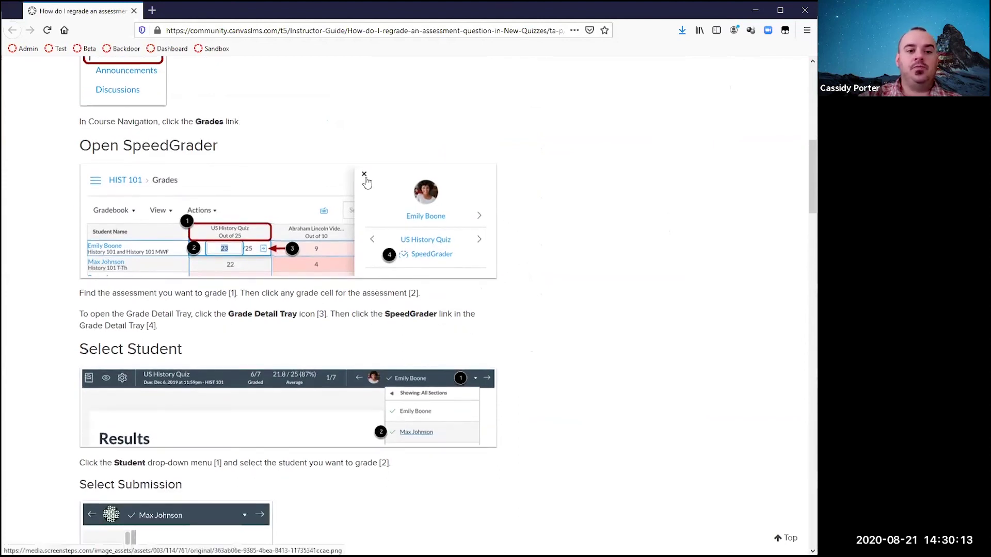
{"action": "scroll", "coordinate": [365, 181], "scroll_direction": "up", "scroll_amount": 3}
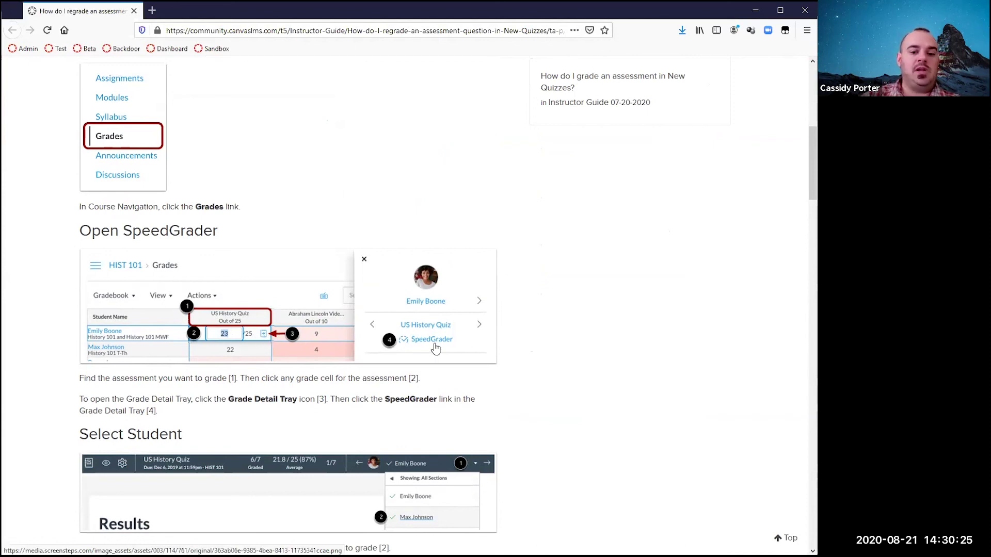
{"action": "scroll", "coordinate": [435, 349], "scroll_direction": "down", "scroll_amount": 5}
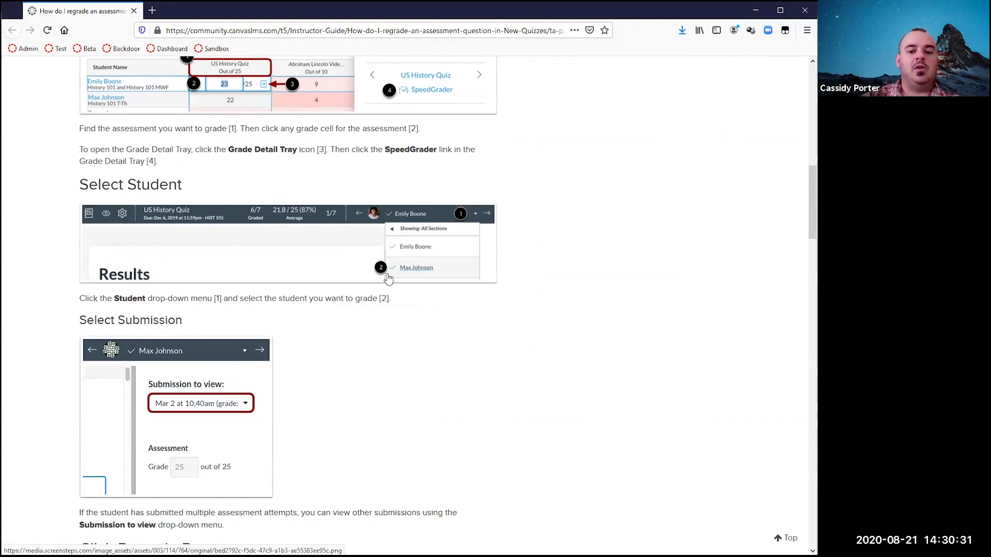
{"action": "scroll", "coordinate": [388, 279], "scroll_direction": "down", "scroll_amount": 1}
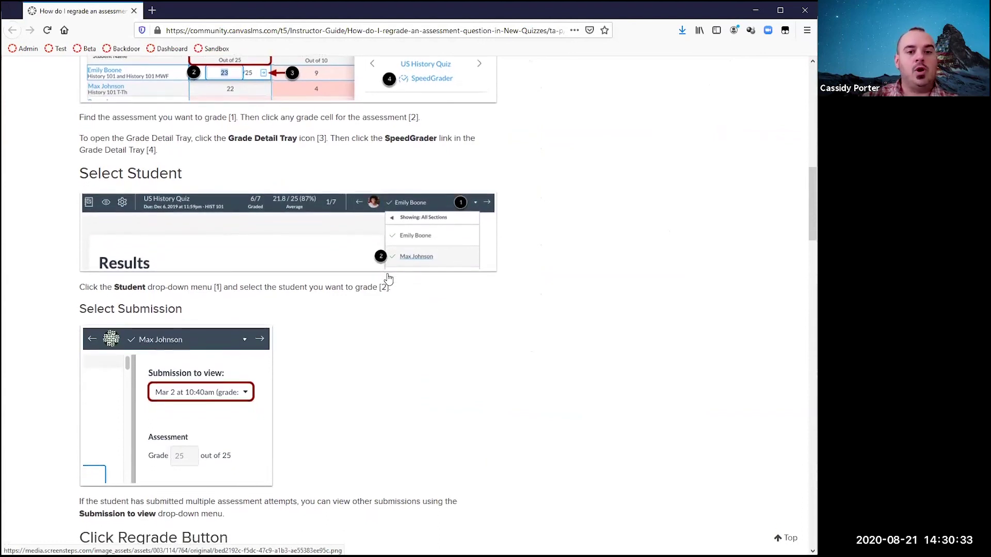
{"action": "scroll", "coordinate": [388, 279], "scroll_direction": "down", "scroll_amount": 3}
{"action": "scroll", "coordinate": [388, 279], "scroll_direction": "down", "scroll_amount": 6}
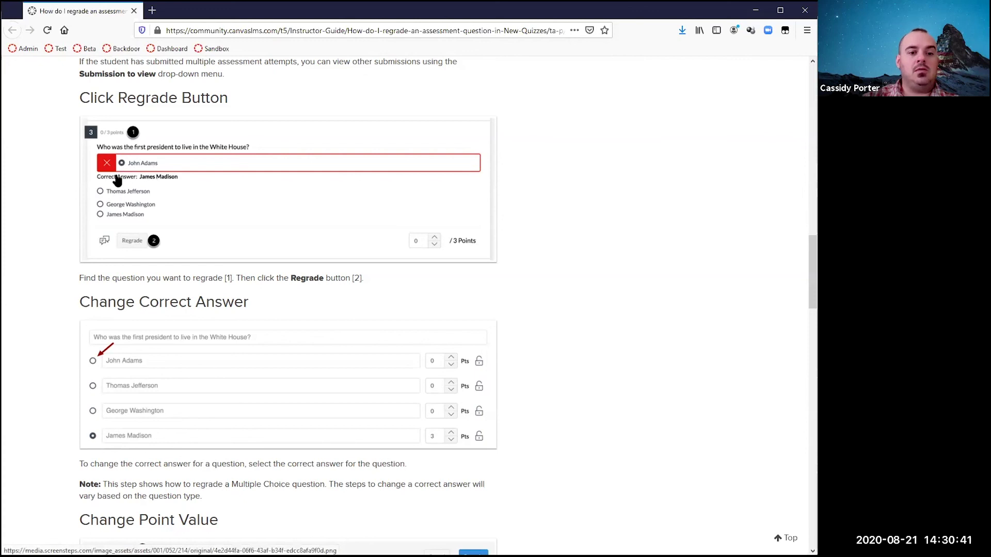
- View the Regrade example screenshot, then continue to the Change Correct Answer and Change Point Value steps
{"action": "left_click", "coordinate": [145, 186]}
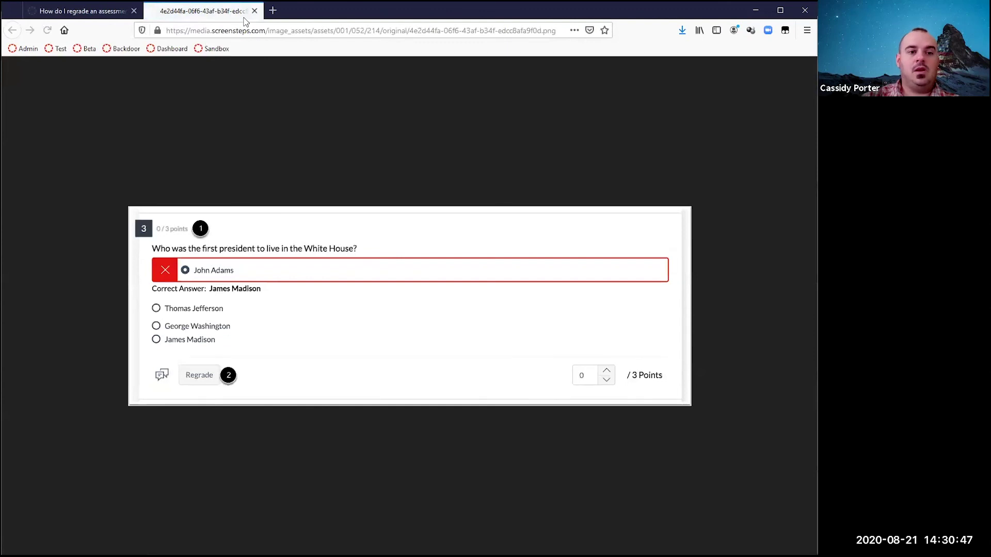
{"action": "left_click", "coordinate": [82, 11]}
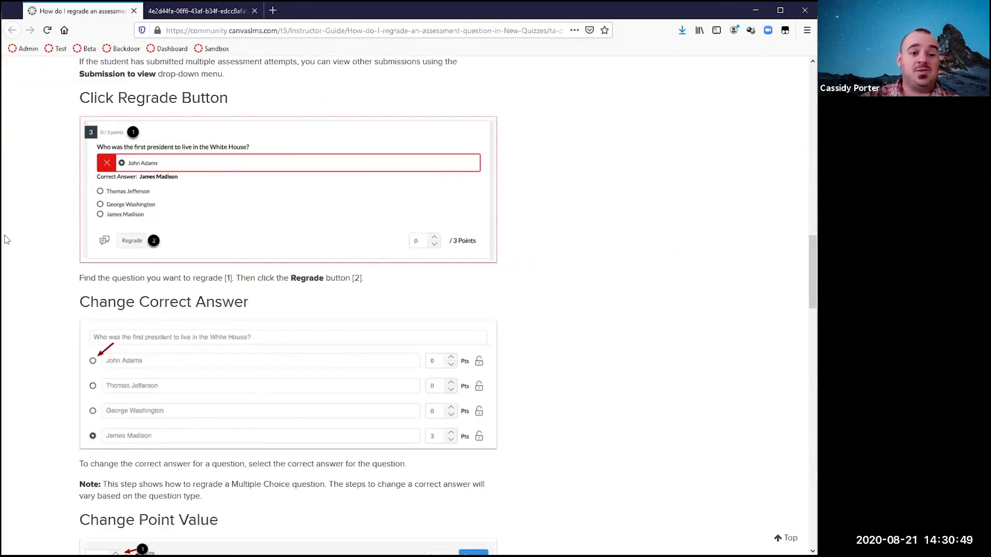
{"action": "scroll", "coordinate": [24, 283], "scroll_direction": "down", "scroll_amount": 3}
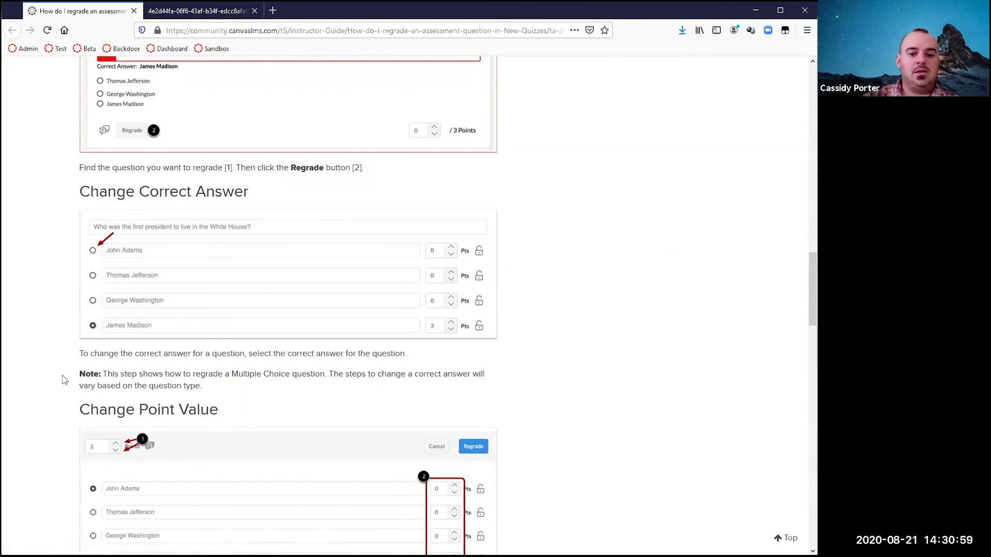
{"action": "scroll", "coordinate": [65, 380], "scroll_direction": "down", "scroll_amount": 6}
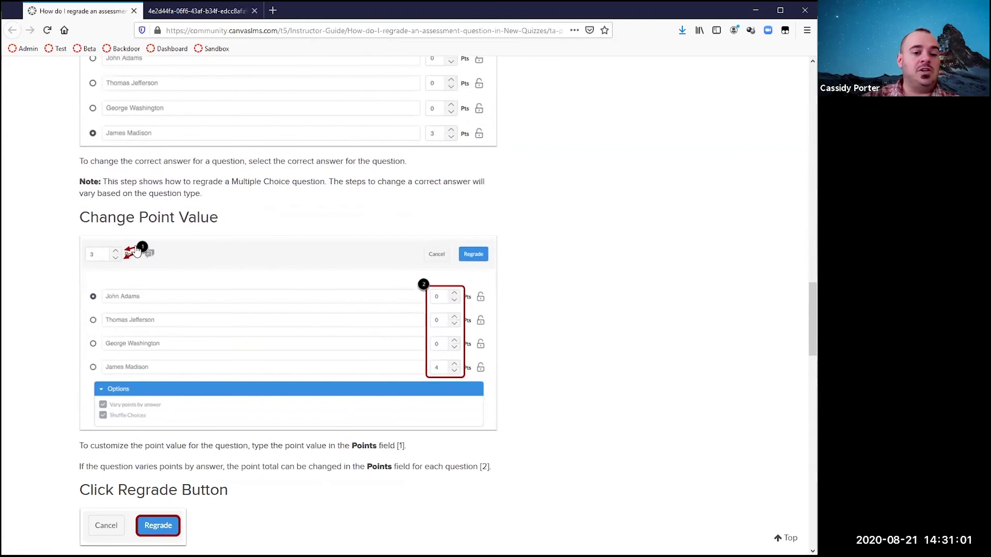
{"action": "scroll", "coordinate": [83, 336], "scroll_direction": "down", "scroll_amount": 1}
{"action": "scroll", "coordinate": [82, 335], "scroll_direction": "down", "scroll_amount": 7}
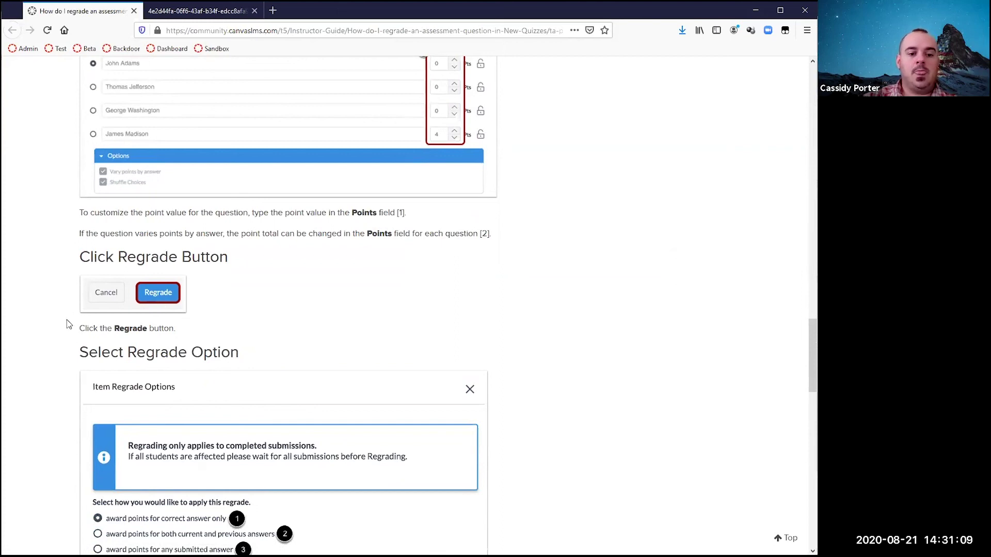
{"action": "scroll", "coordinate": [67, 320], "scroll_direction": "down", "scroll_amount": 9}
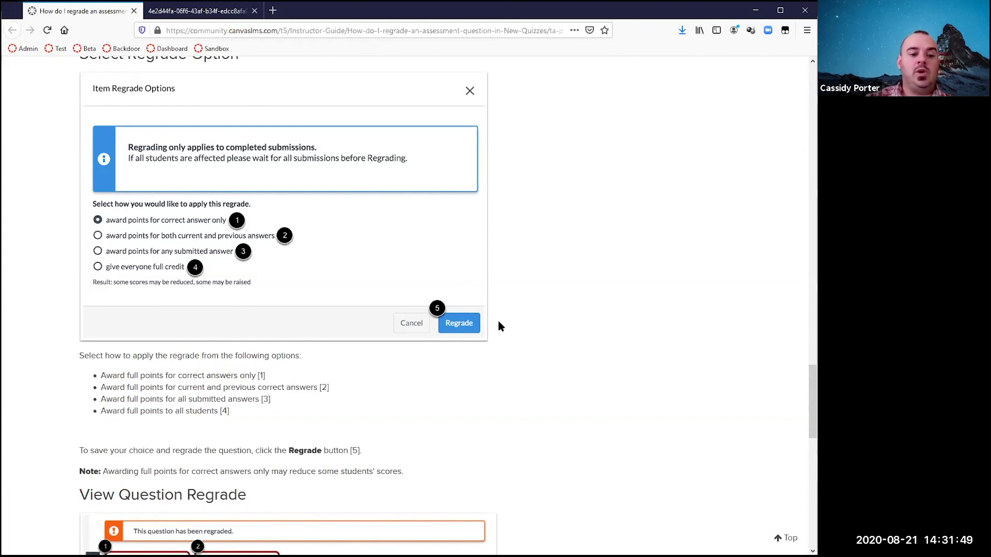
{"action": "scroll", "coordinate": [499, 322], "scroll_direction": "down", "scroll_amount": 4}
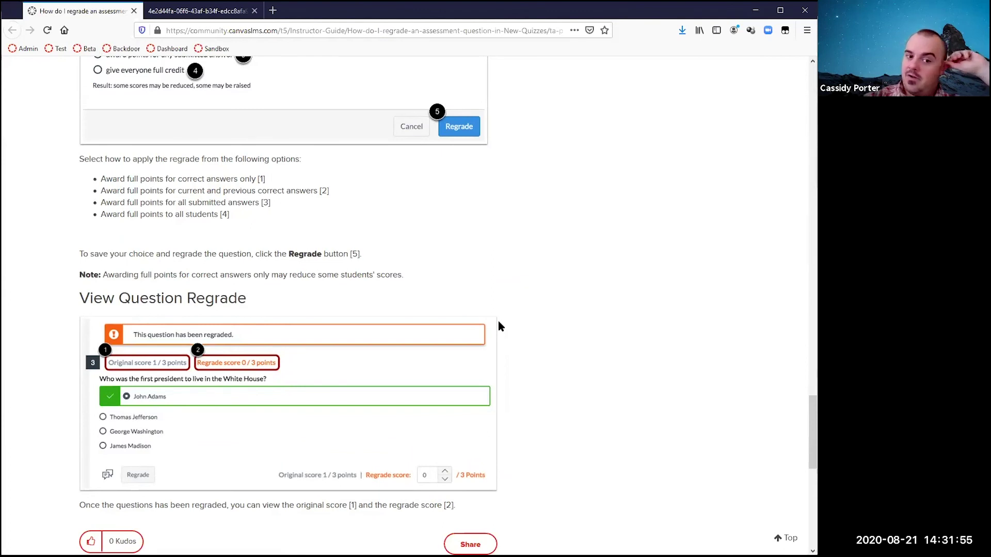
{"action": "scroll", "coordinate": [498, 323], "scroll_direction": "down", "scroll_amount": 3}
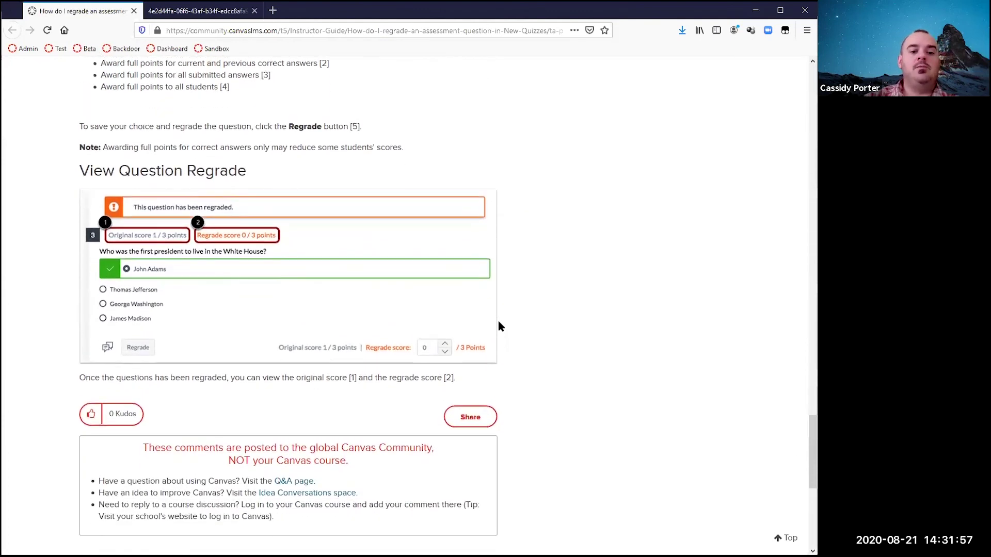
{"action": "scroll", "coordinate": [499, 326], "scroll_direction": "down", "scroll_amount": 1}
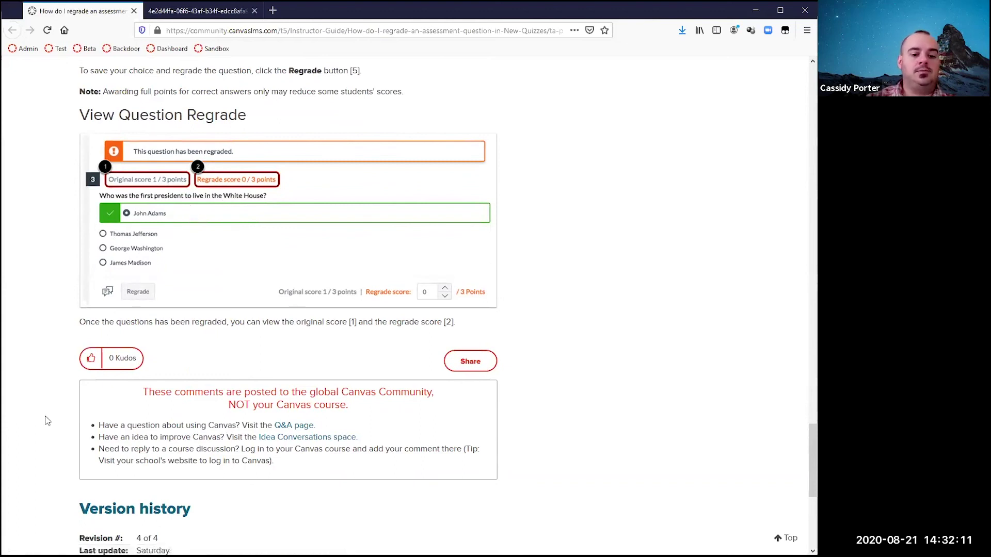
{"action": "scroll", "coordinate": [46, 421], "scroll_direction": "down", "scroll_amount": 3}
{"action": "scroll", "coordinate": [46, 420], "scroll_direction": "down", "scroll_amount": 3}
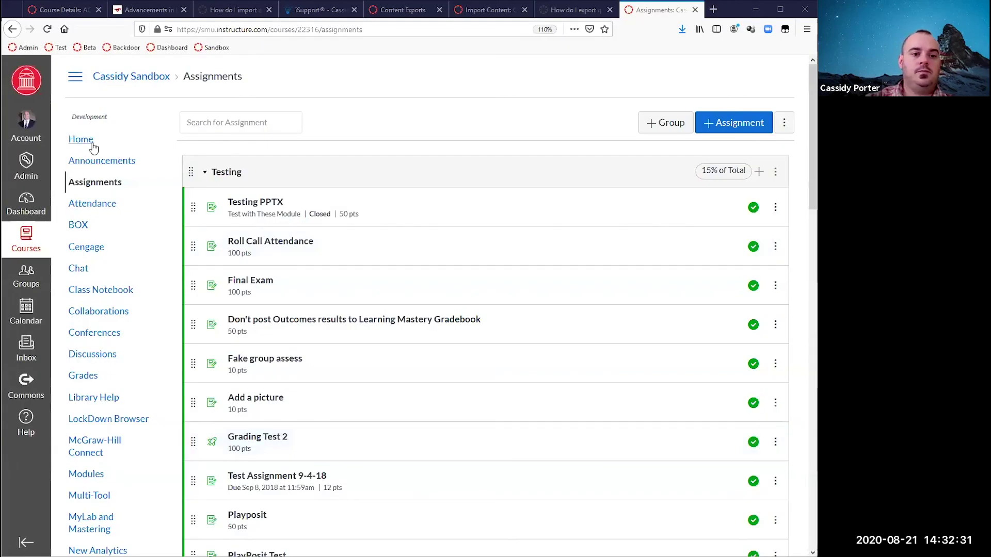
- Go to the sandbox course's Home page, which displays the Syllabus and To Do list
{"action": "left_click", "coordinate": [92, 146]}
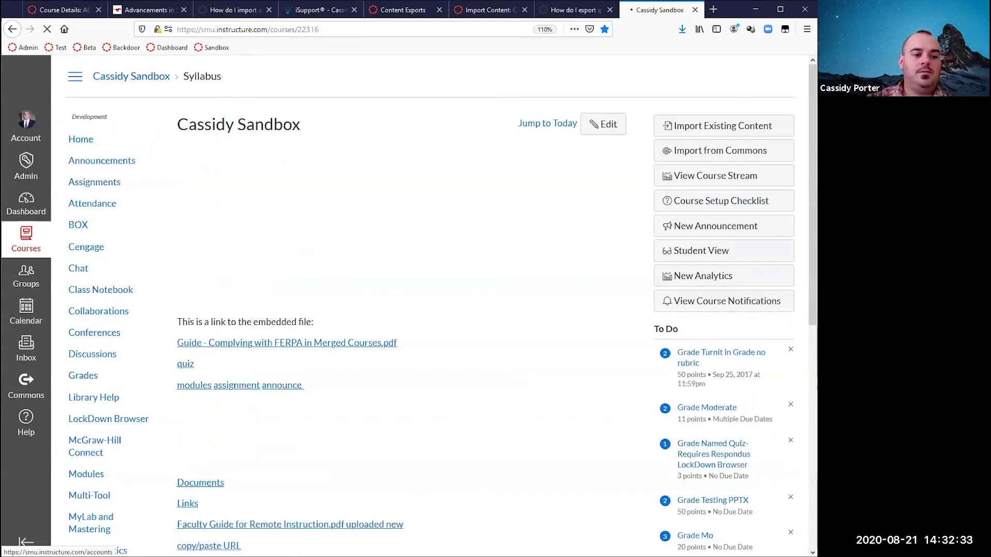